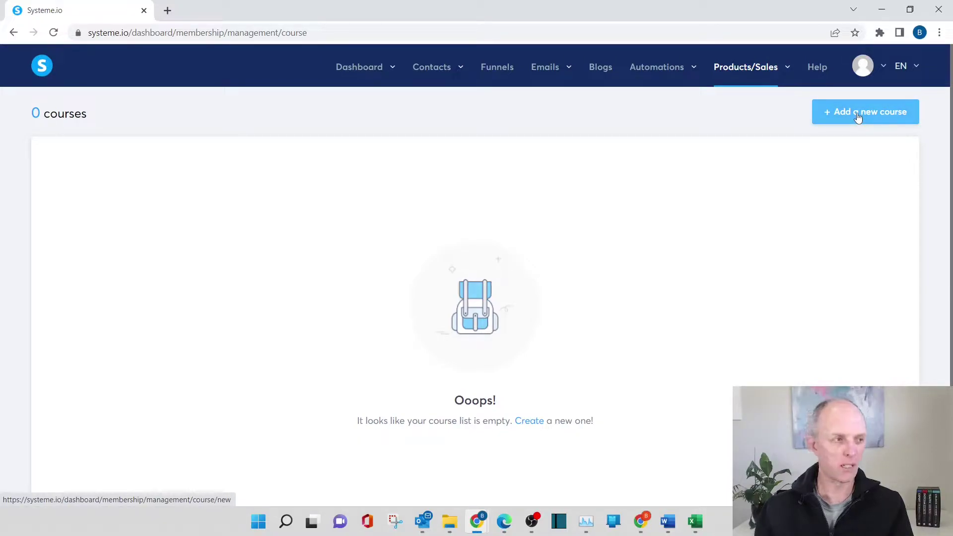
- Start a new course named "9-5 Liberator" and describe it as a detailed step-by-step course for achieving time and financial freedom
click(858, 117)
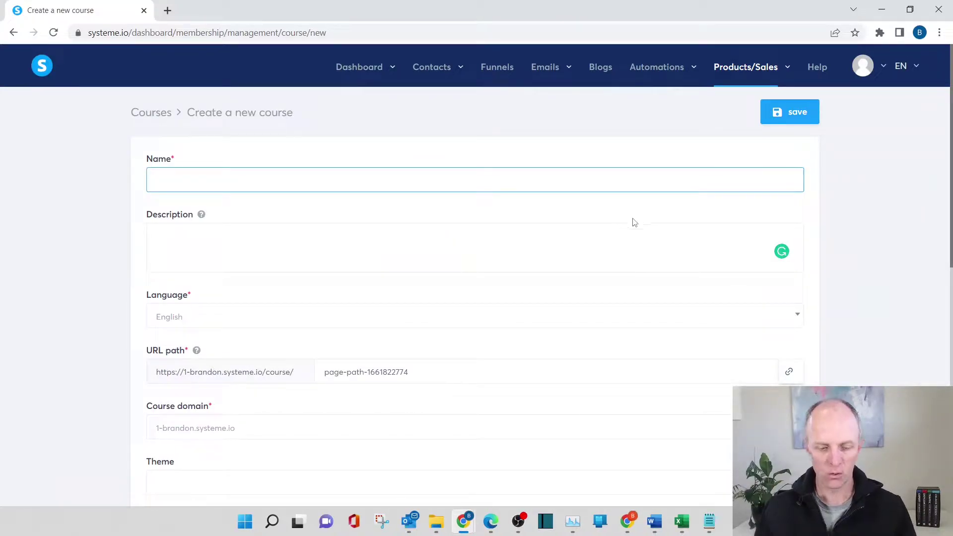
text(9-5 Liberator)
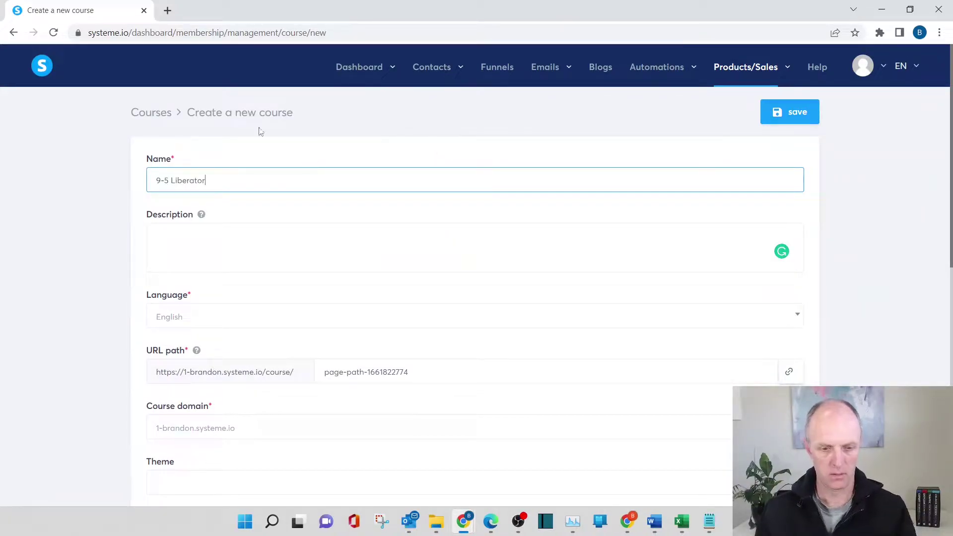
click(226, 233)
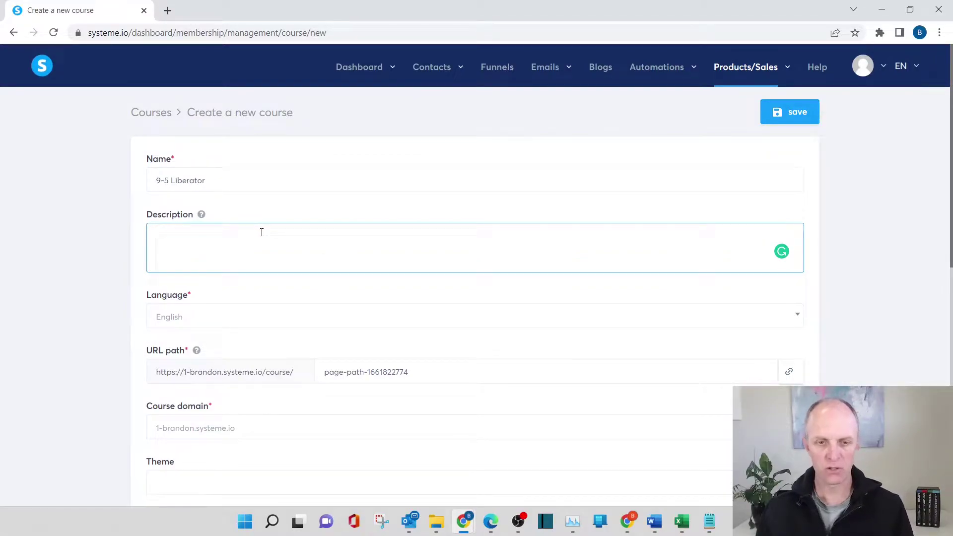
text(9-5 Liberator is a detailed step-by-step course that obliterates your dependence on a 9-5 job and provides you with the skills to achieve time and financial freedom.)
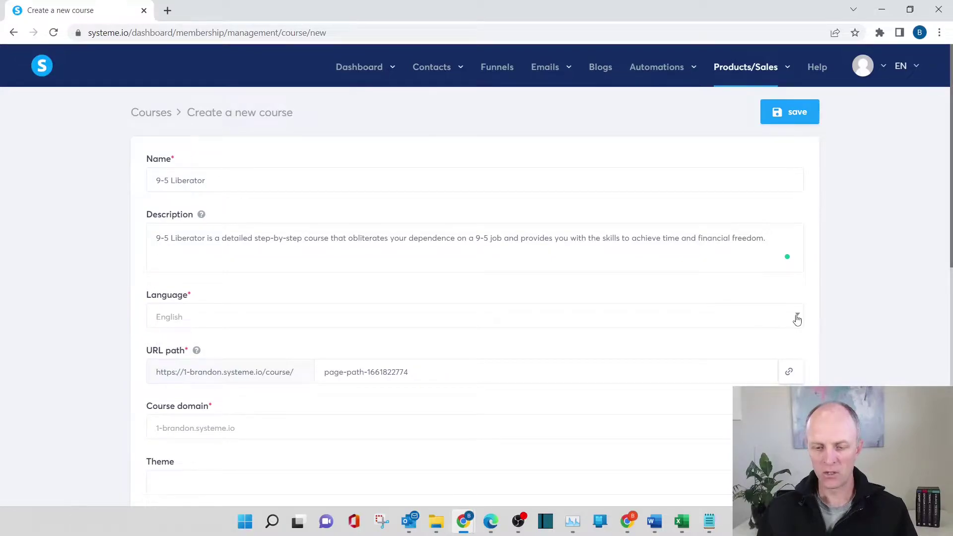
click(797, 319)
scroll(655, 377, down, 2)
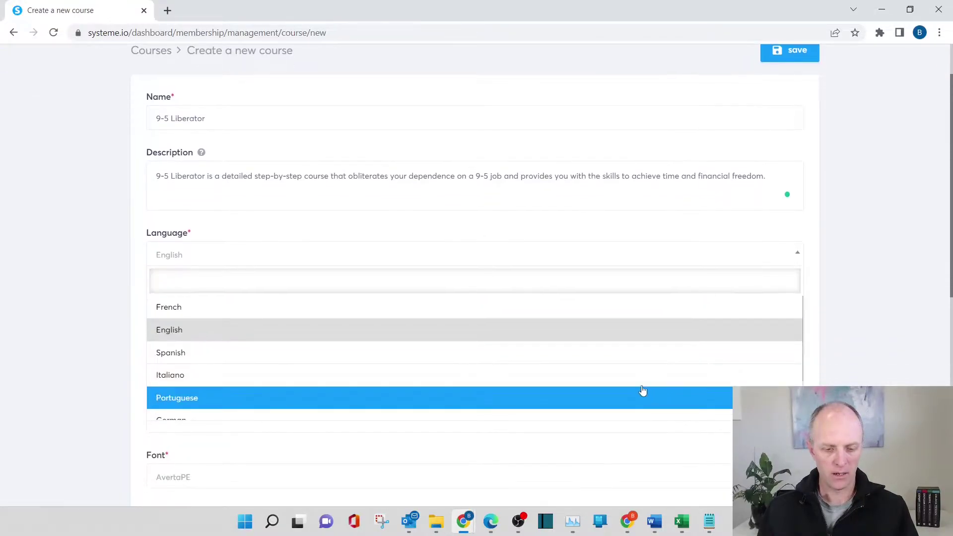
scroll(638, 384, down, 1)
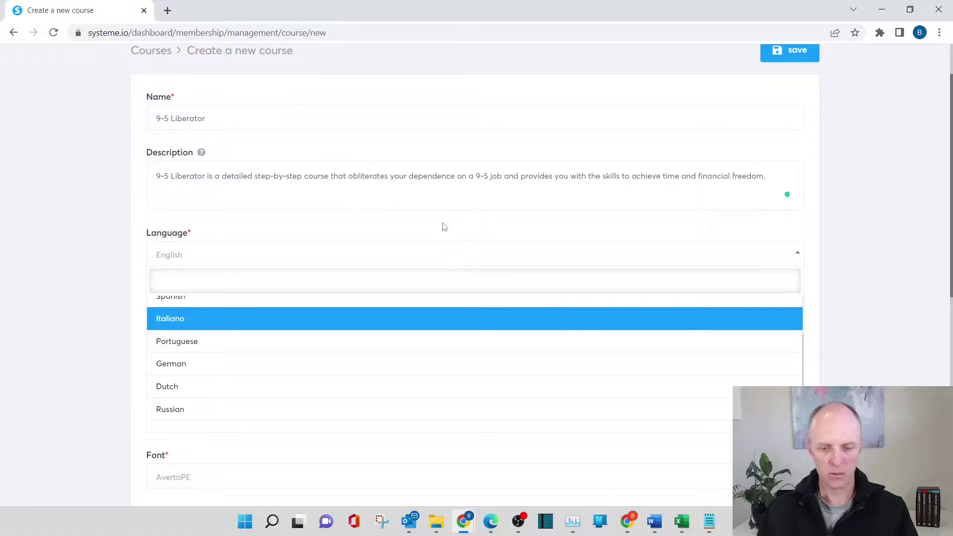
click(443, 227)
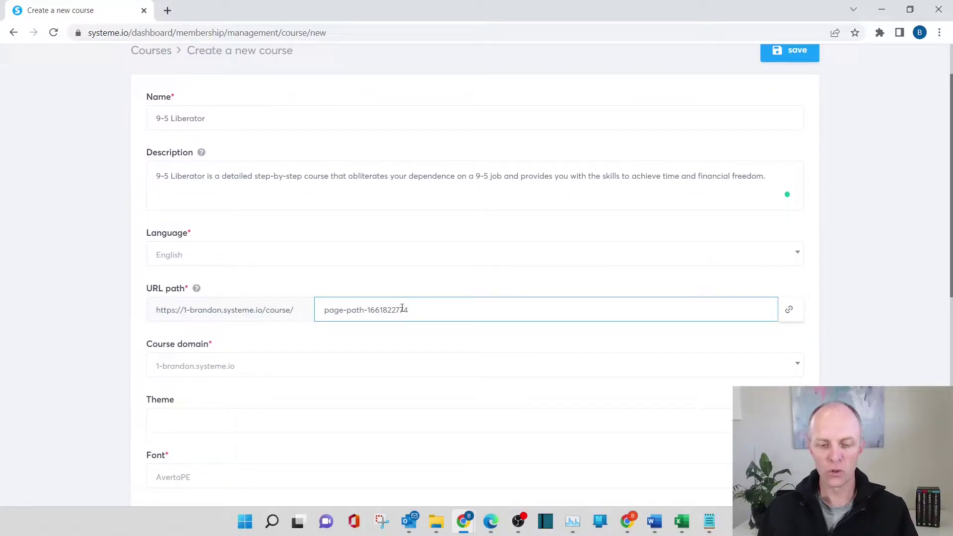
drag(430, 309, 270, 300)
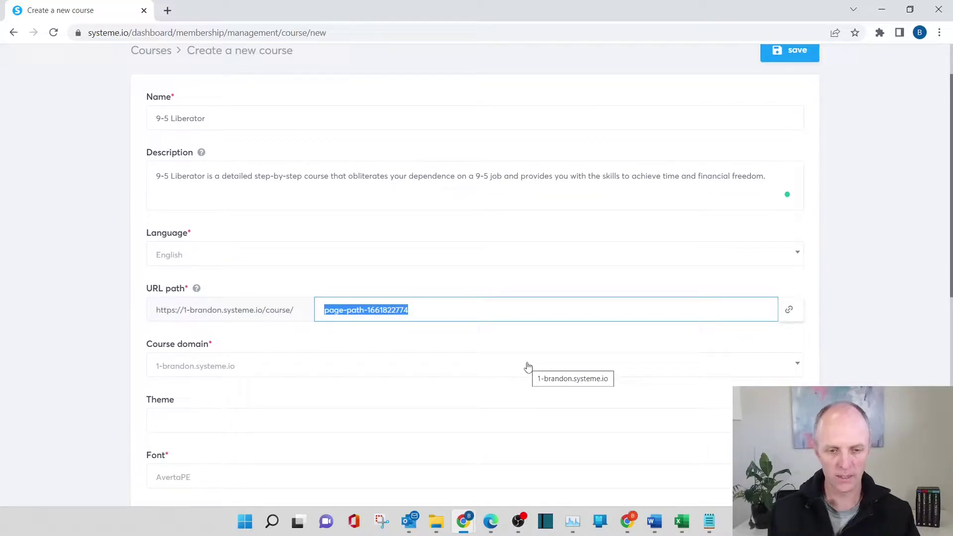
text(9-5-liberator)
scroll(527, 366, down, 1)
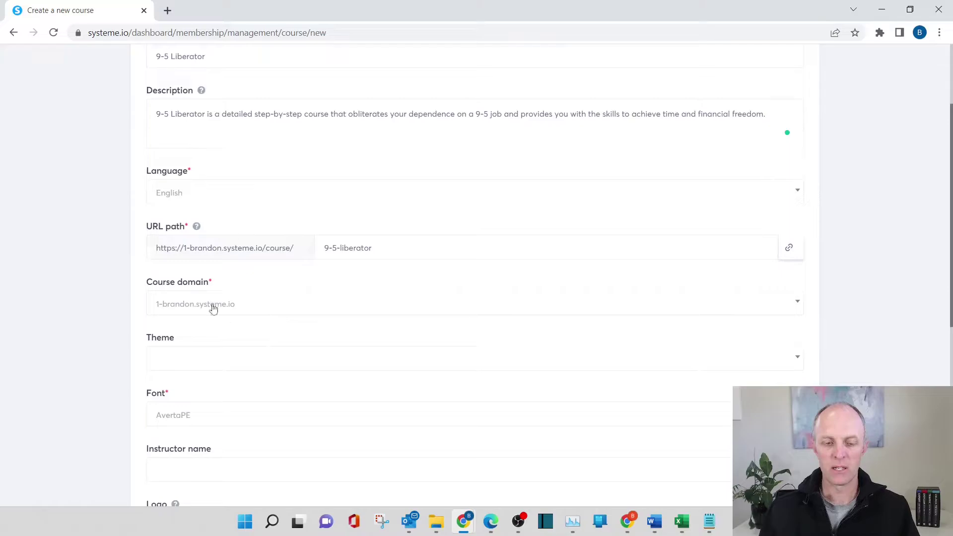
click(293, 307)
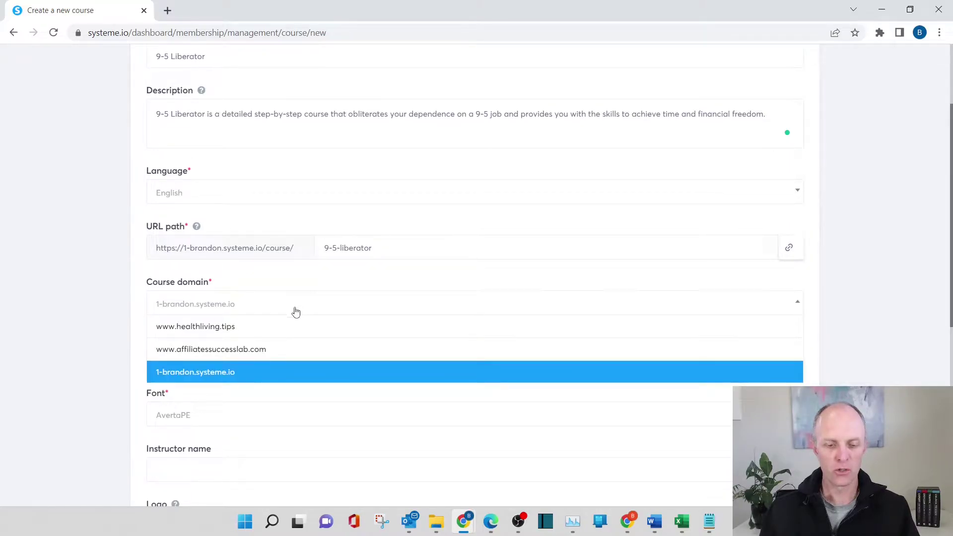
click(210, 359)
scroll(376, 300, down, 1)
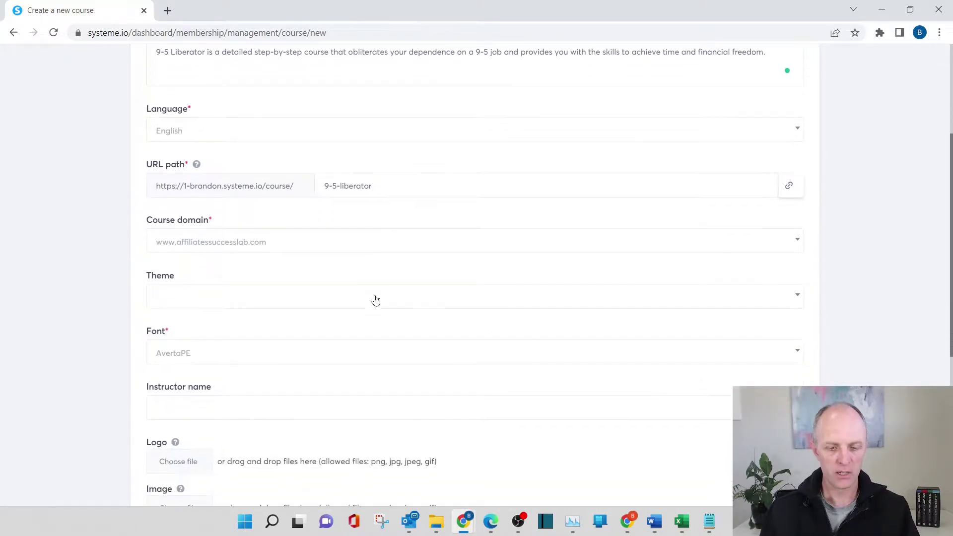
- Set the course theme to Black and the font to Roboto
scroll(563, 280, down, 1)
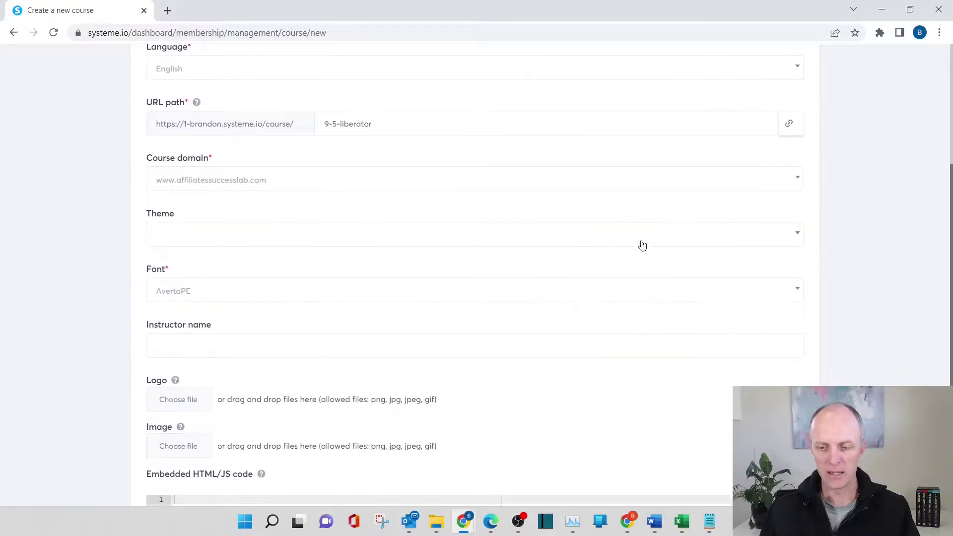
click(798, 238)
scroll(434, 348, down, 2)
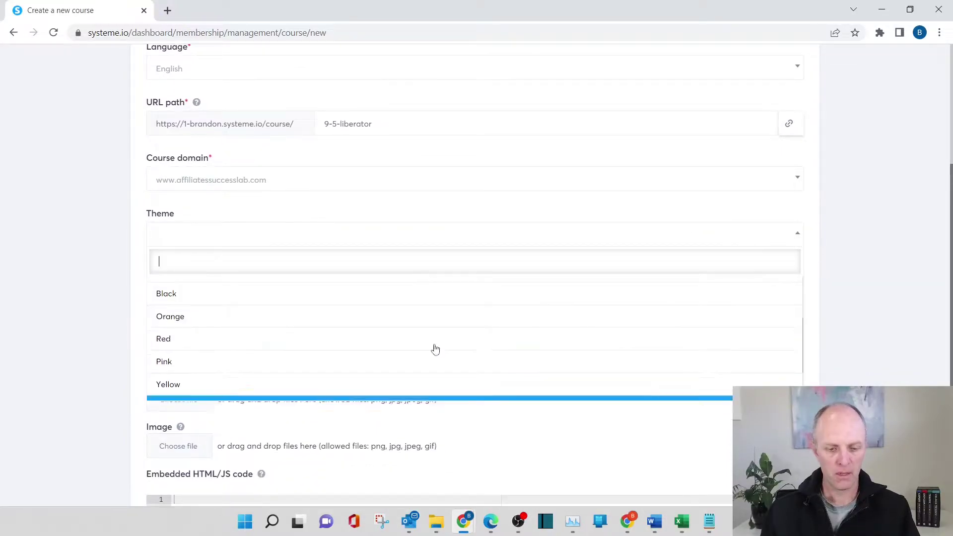
scroll(427, 350, up, 1)
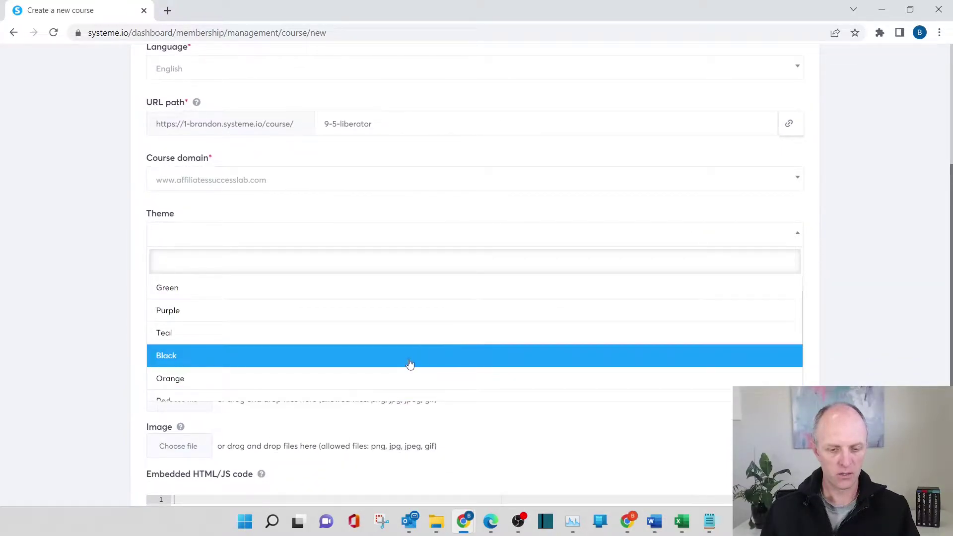
click(208, 355)
scroll(411, 278, down, 1)
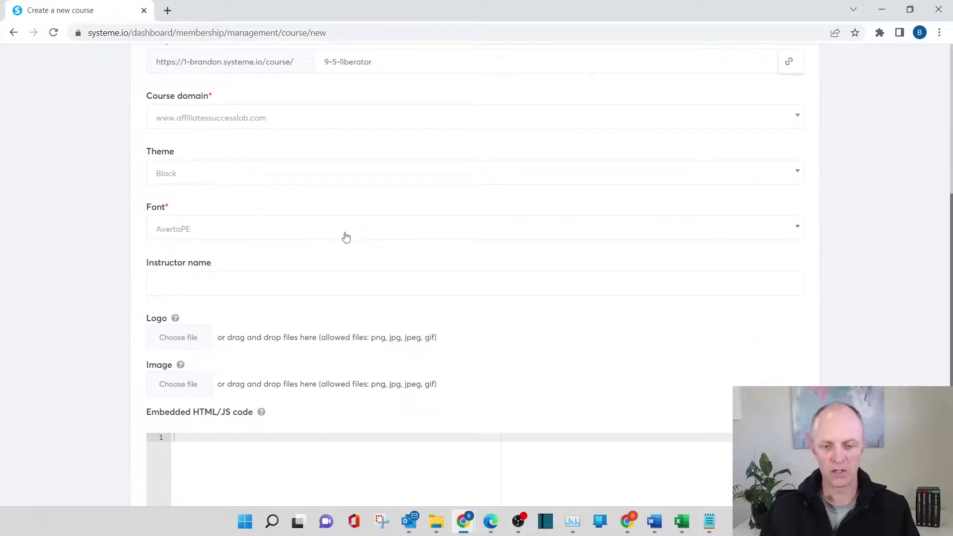
click(291, 235)
text(roboto)
key(Return)
- Enter the instructor's full name for the course
key(Tab)
text(Brandon S)
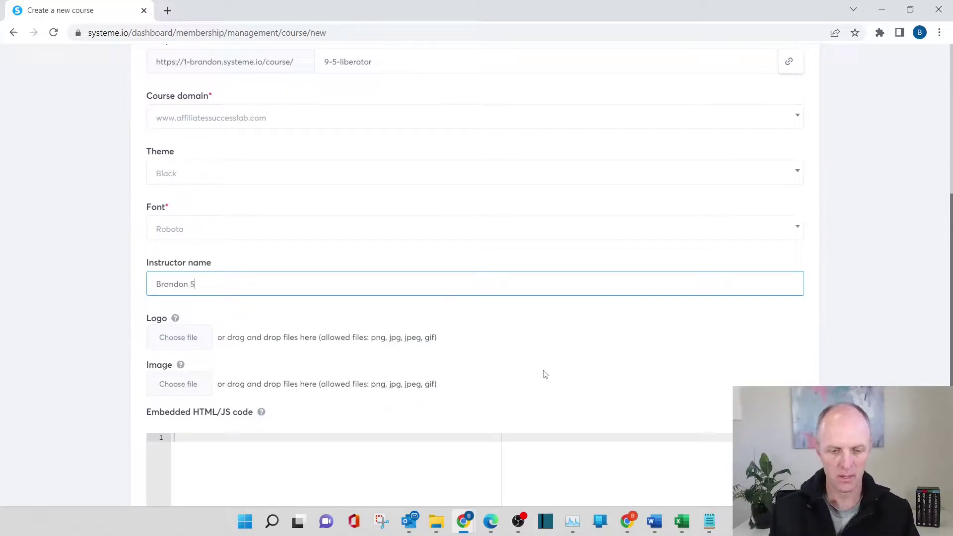
text(kene)
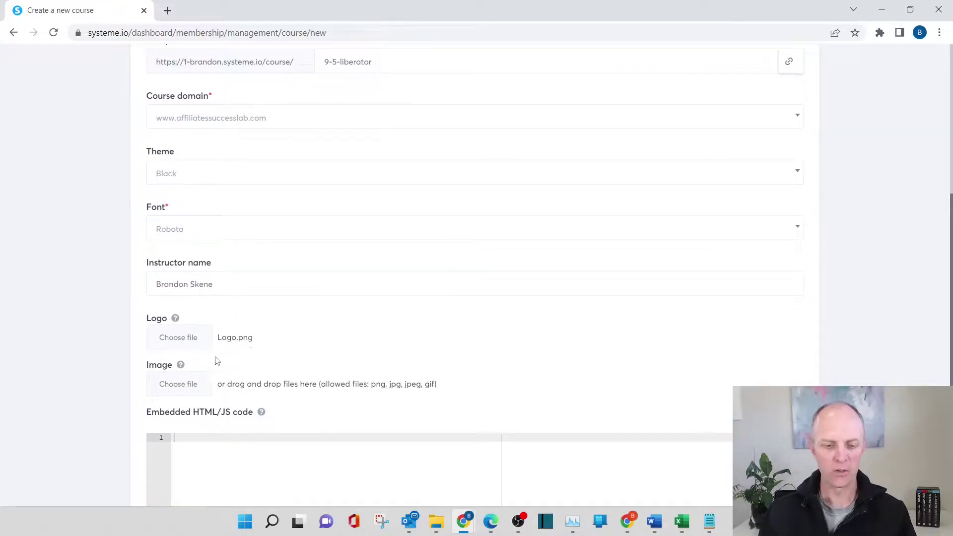
- Add the Logo PNG file from the Downloads folder as the course logo
click(189, 342)
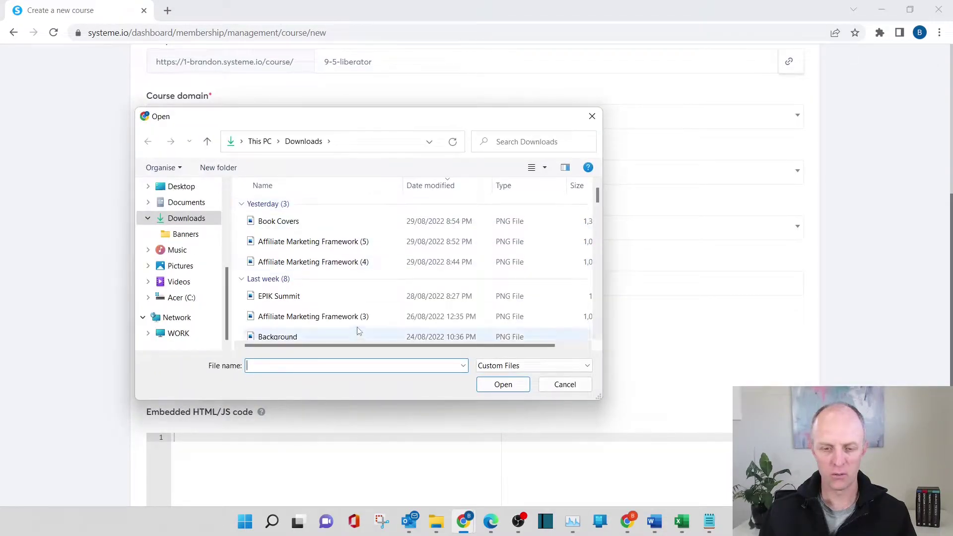
scroll(343, 292, down, 2)
click(268, 248)
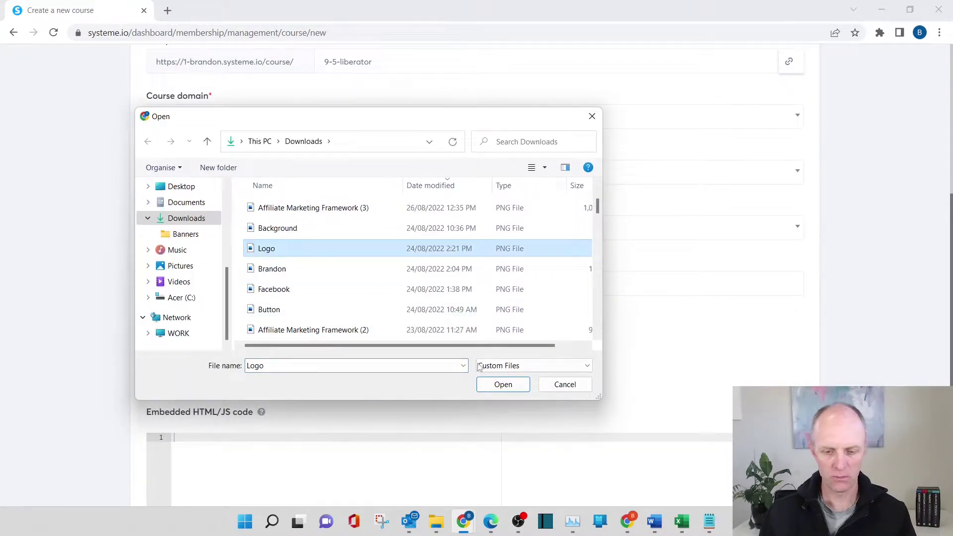
click(508, 391)
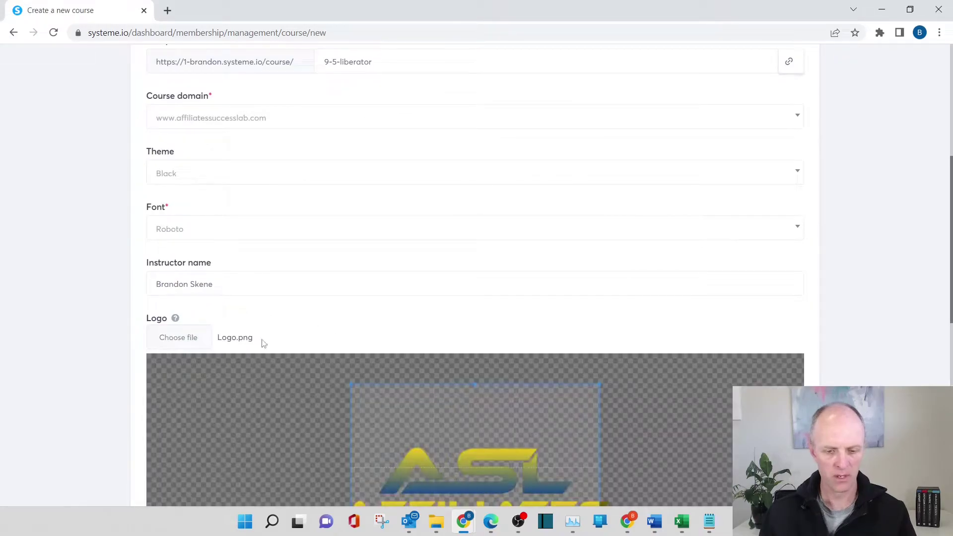
- Widen the logo's crop frame on both sides so it takes in the full width of the lettering
scroll(829, 264, down, 5)
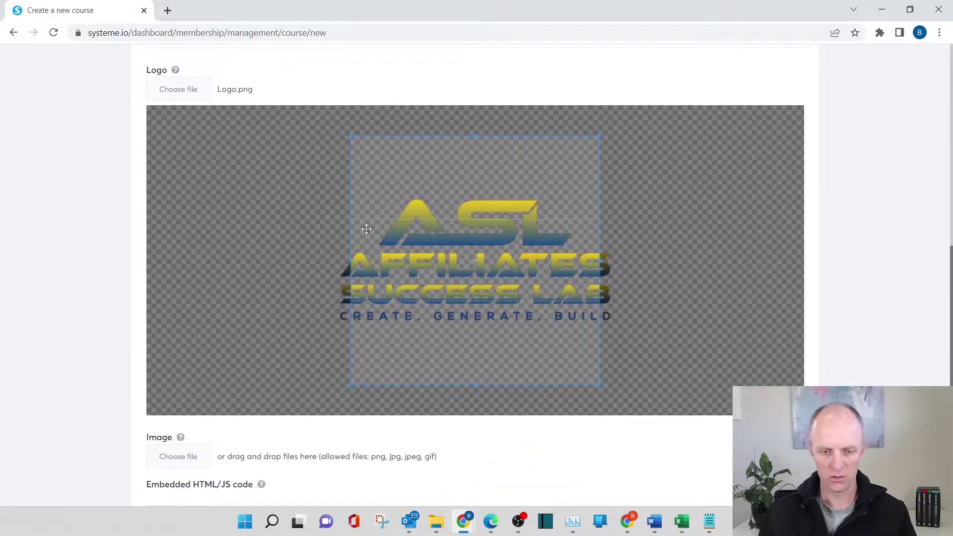
drag(351, 260, 338, 263)
drag(600, 248, 616, 248)
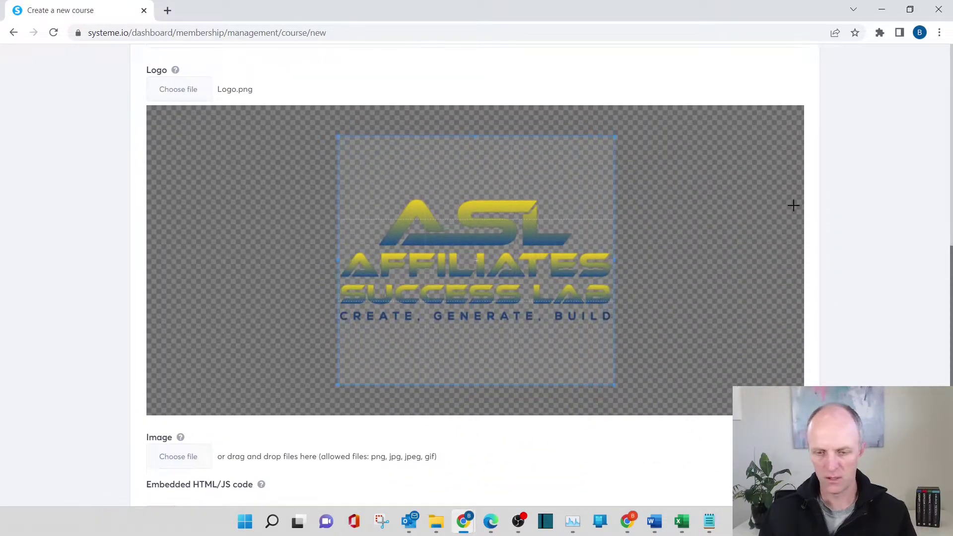
scroll(310, 144, up, 1)
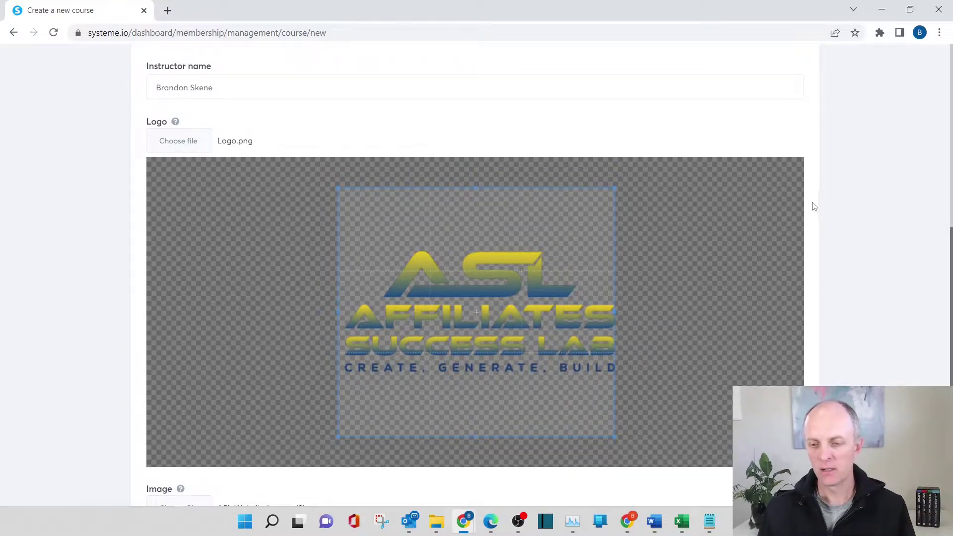
- Add ASL Website Images (2).png from the Downloads folder as the course image for the student library
scroll(814, 304, down, 1)
scroll(814, 304, down, 6)
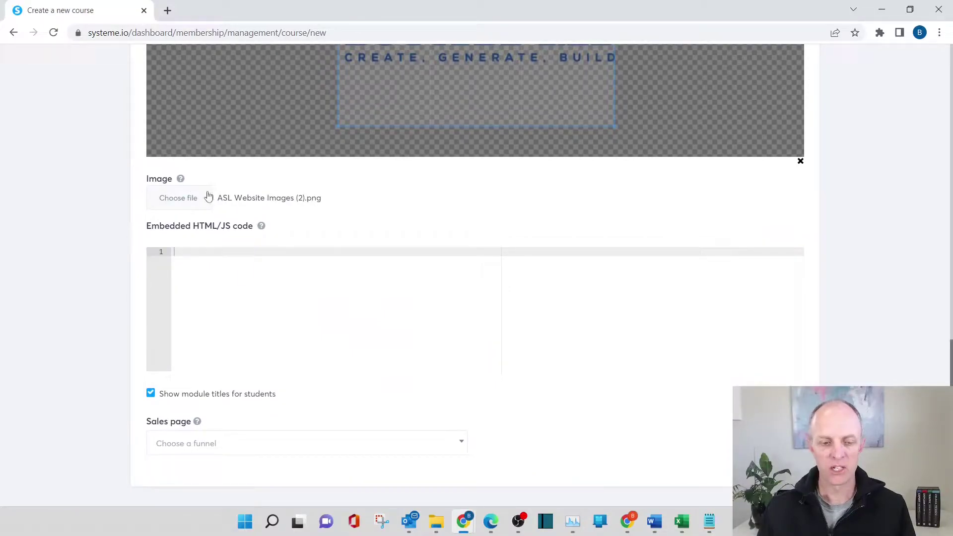
mouse_move(181, 180)
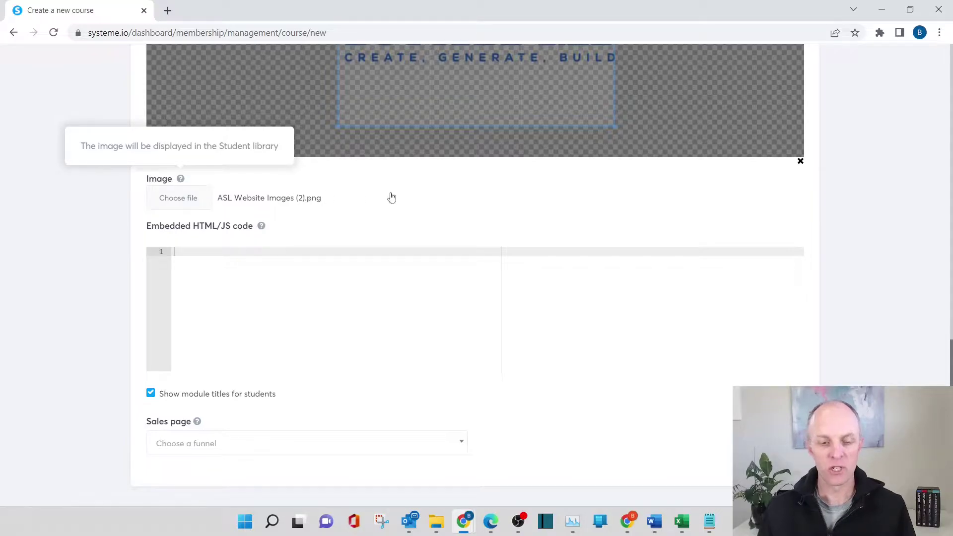
click(185, 197)
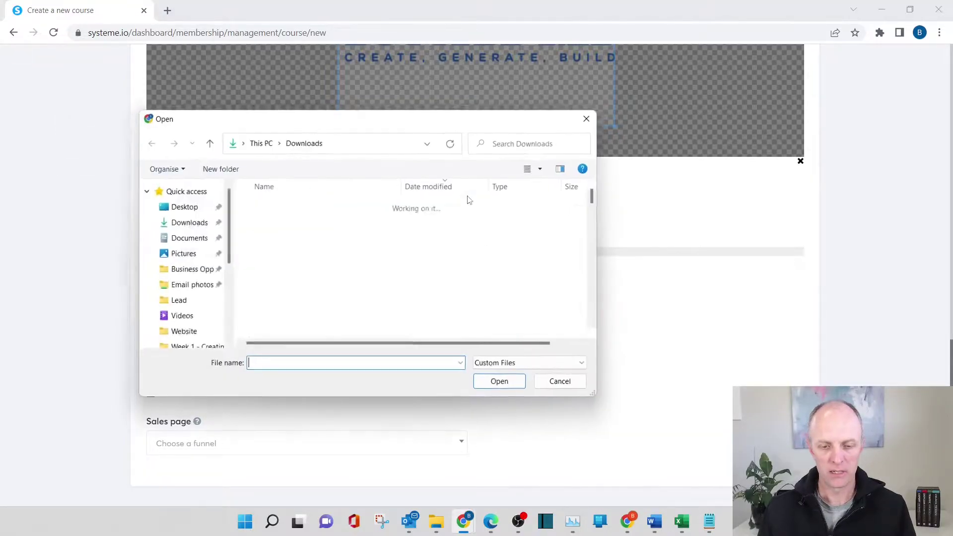
scroll(471, 199, down, 10)
click(317, 263)
click(503, 384)
scroll(829, 273, down, 5)
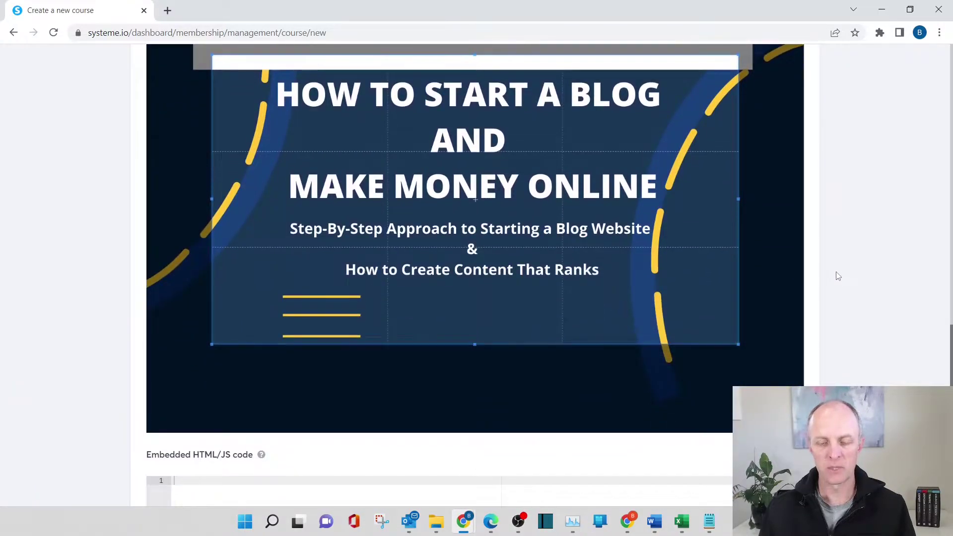
- Save the new course with the remaining settings at their defaults
scroll(818, 238, down, 5)
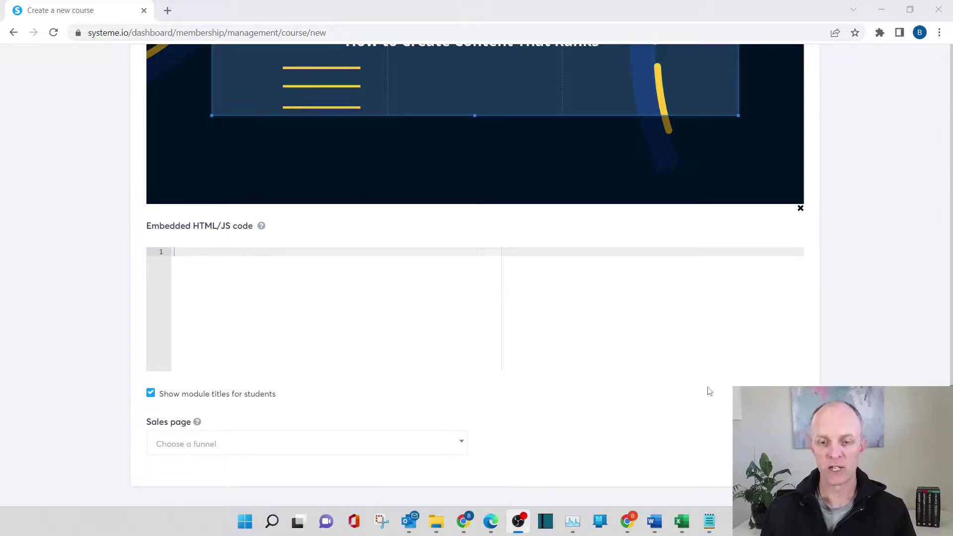
scroll(640, 380, up, 15)
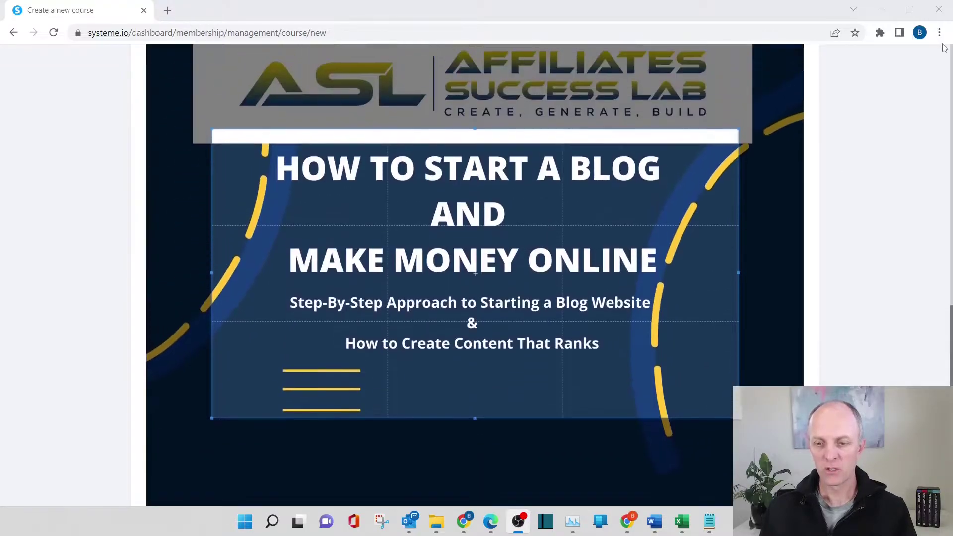
scroll(858, 142, up, 10)
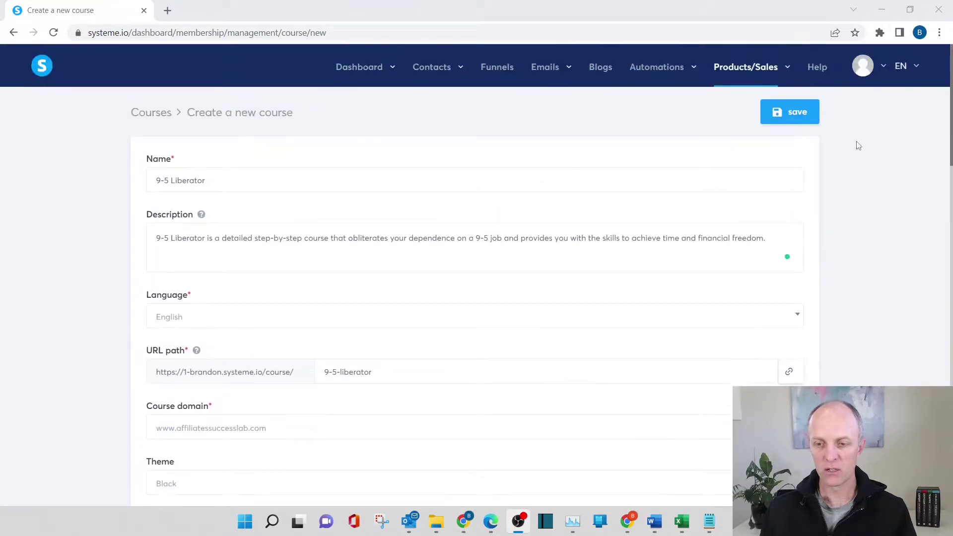
click(778, 112)
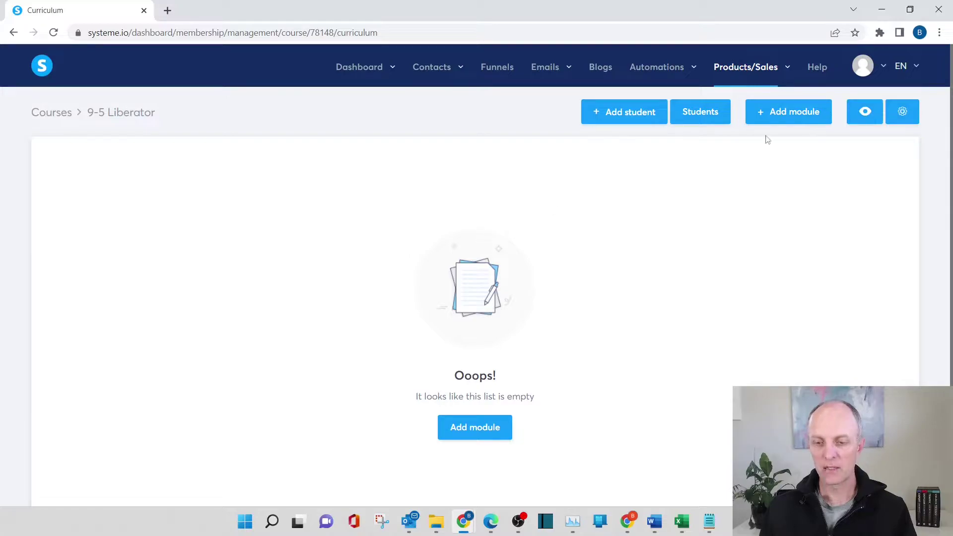
- Add a module named "Welcome" to the 9-5 Liberator course and save it
click(783, 115)
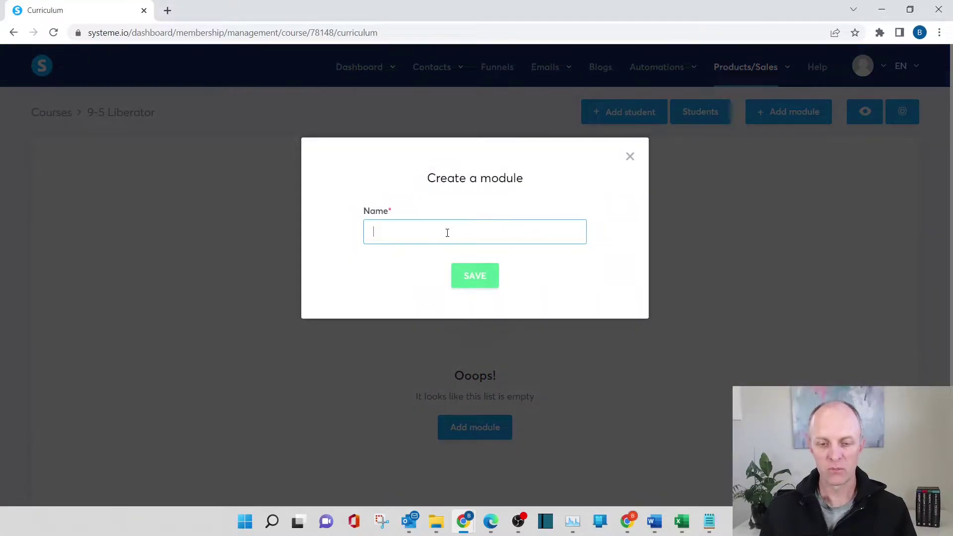
text(Weloc)
key(BackSpace)
key(BackSpace)
text(copme)
click(475, 279)
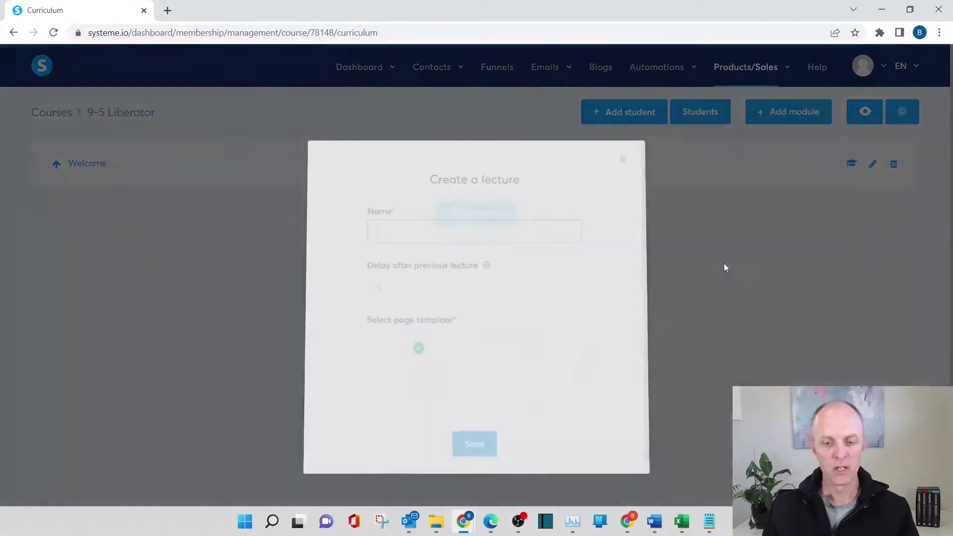
- Create a lecture named "Introduction" with the video page template and no delay, and save it
text(Introduction)
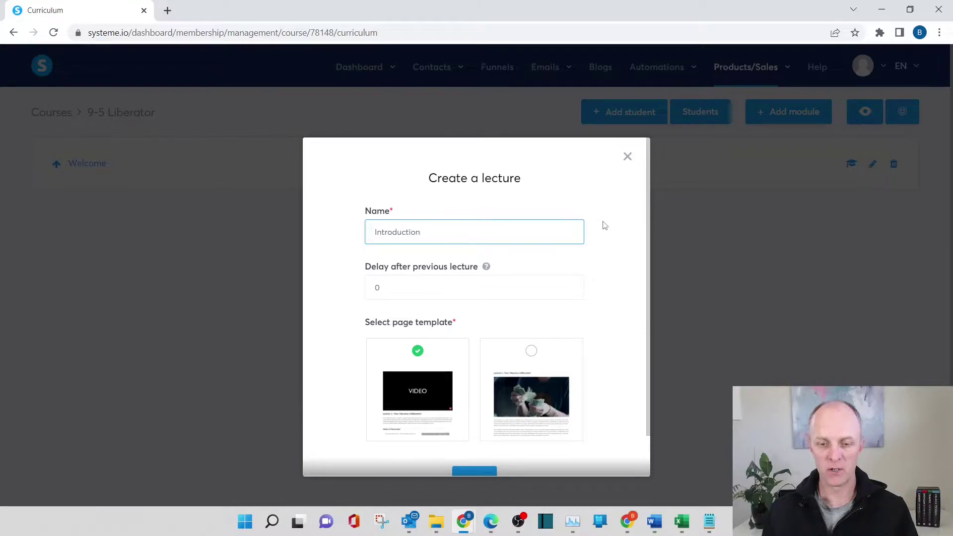
scroll(601, 225, down, 1)
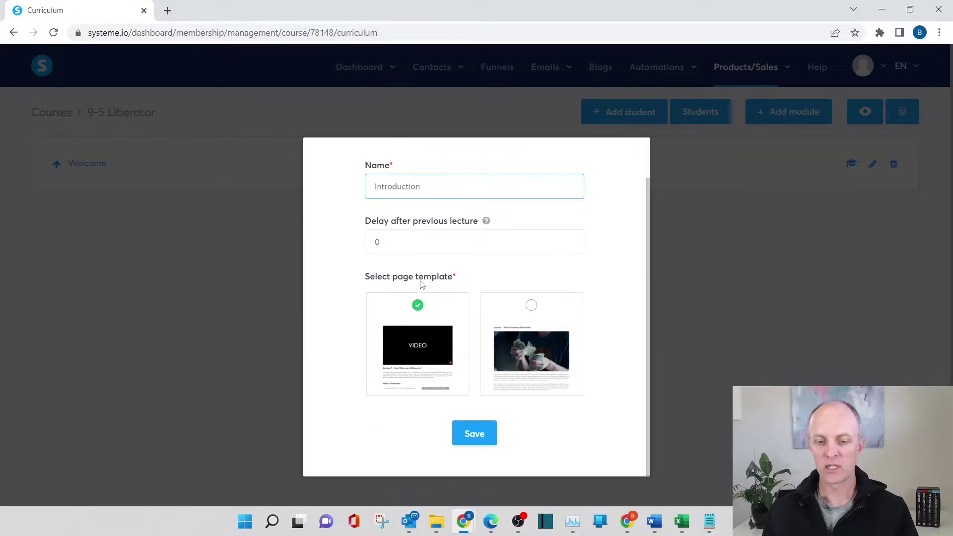
mouse_move(409, 364)
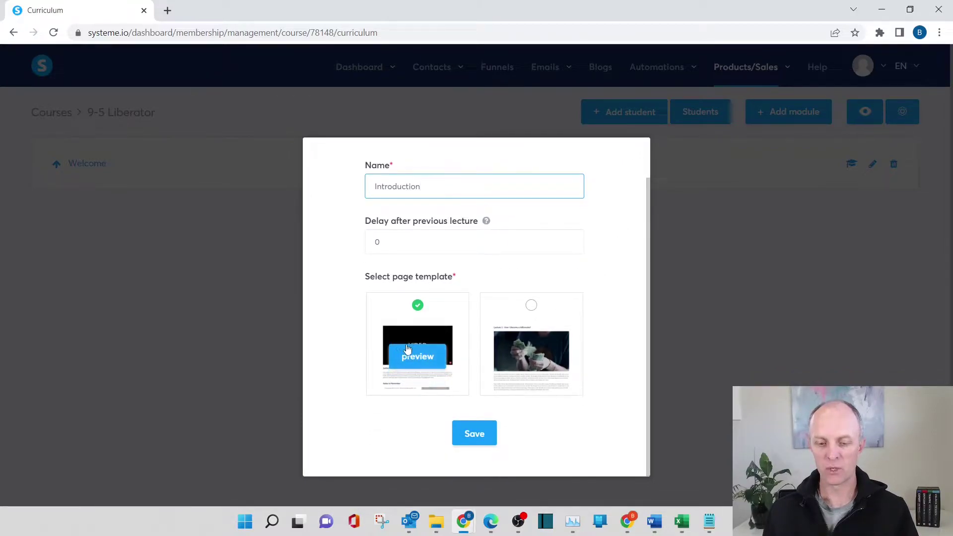
mouse_move(558, 365)
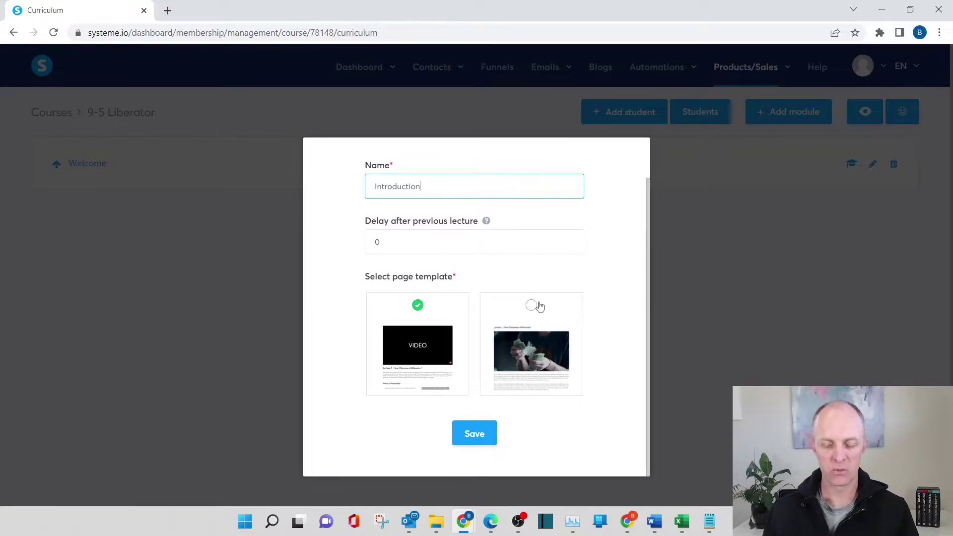
mouse_move(436, 338)
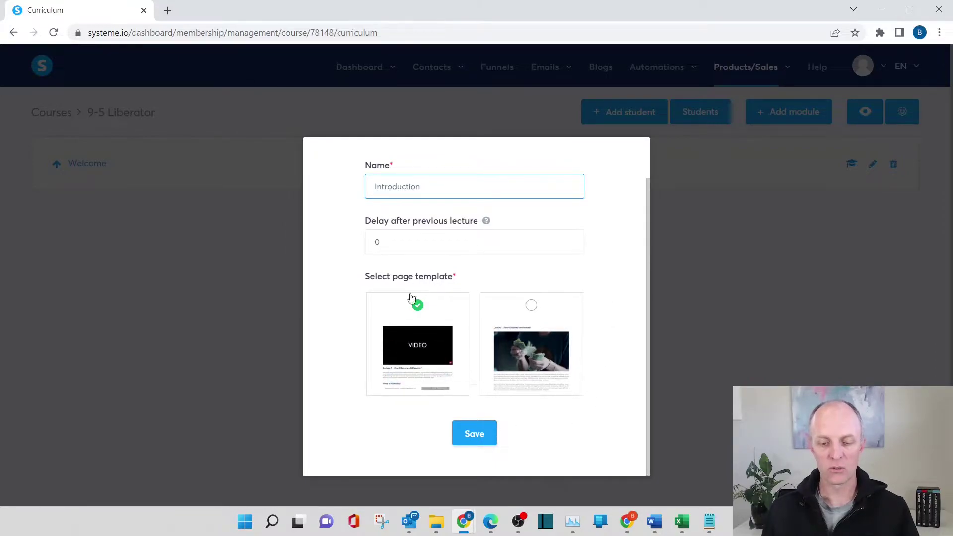
click(474, 433)
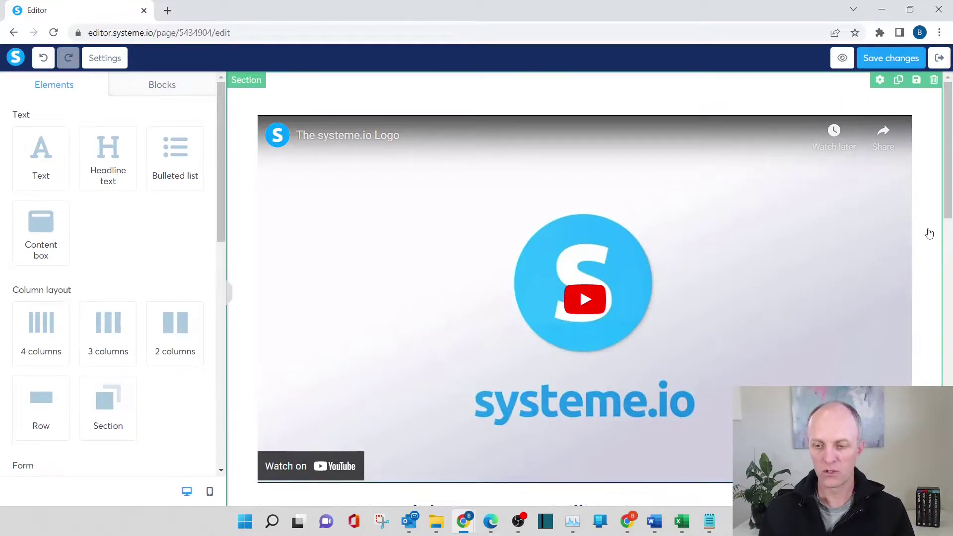
- Move the lecture heading row above the video and change the heading text to "Lecture 1: Introduction"
scroll(931, 238, down, 1)
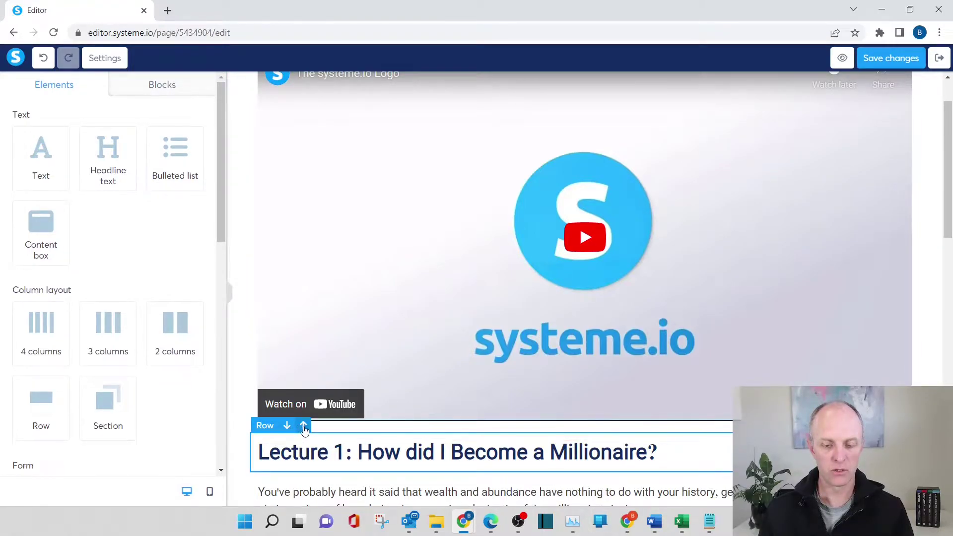
click(303, 426)
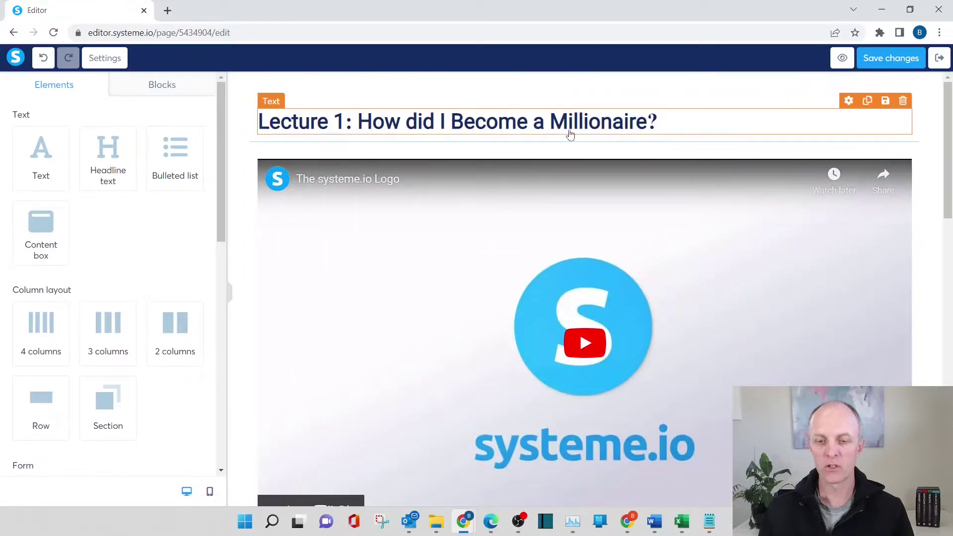
click(576, 133)
drag(669, 123, 357, 108)
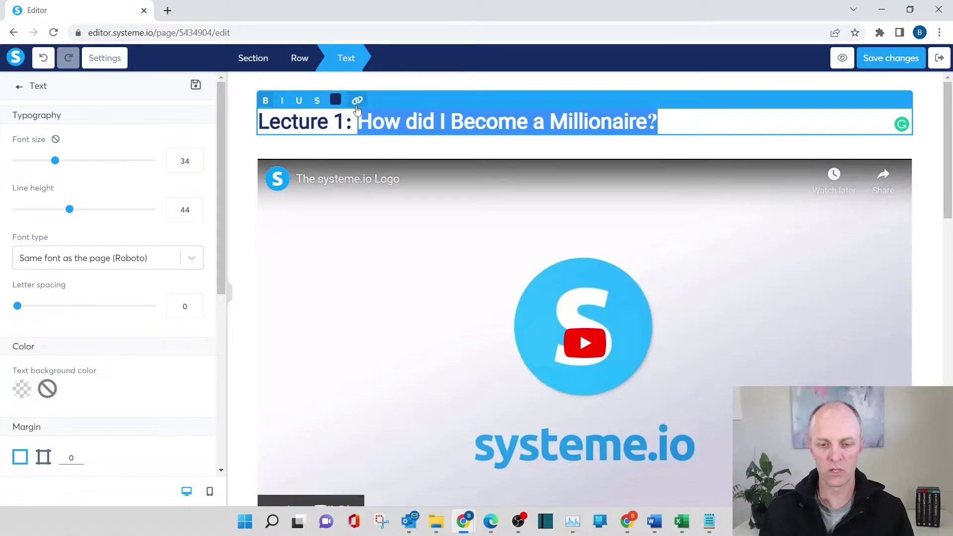
text(Introduction)
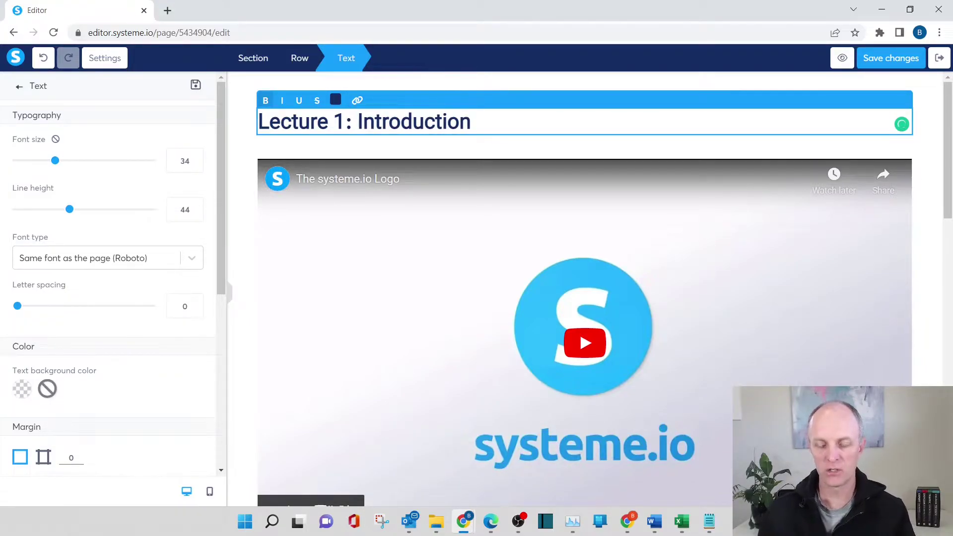
click(935, 155)
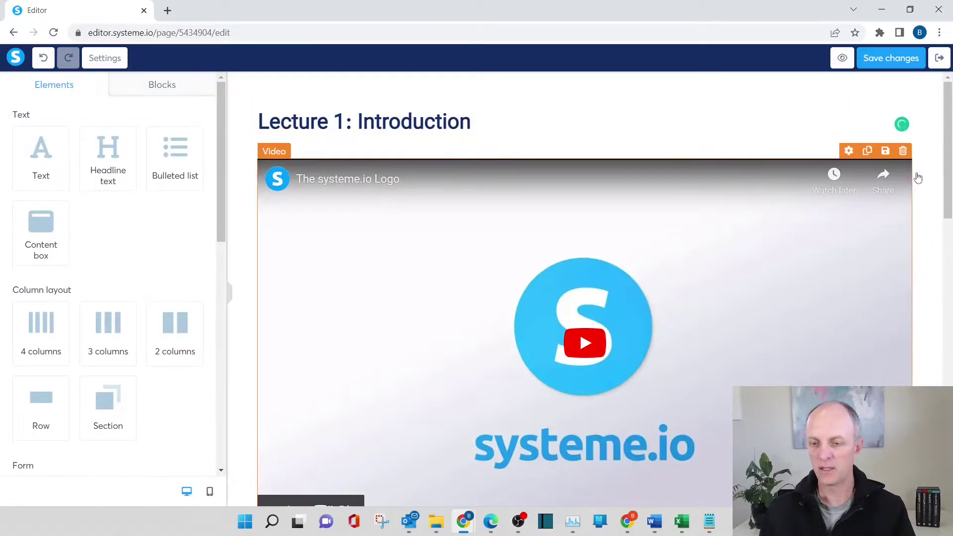
- Try the Custom embed type for the lecture video, and set its video type to Upload file
scroll(590, 212, down, 2)
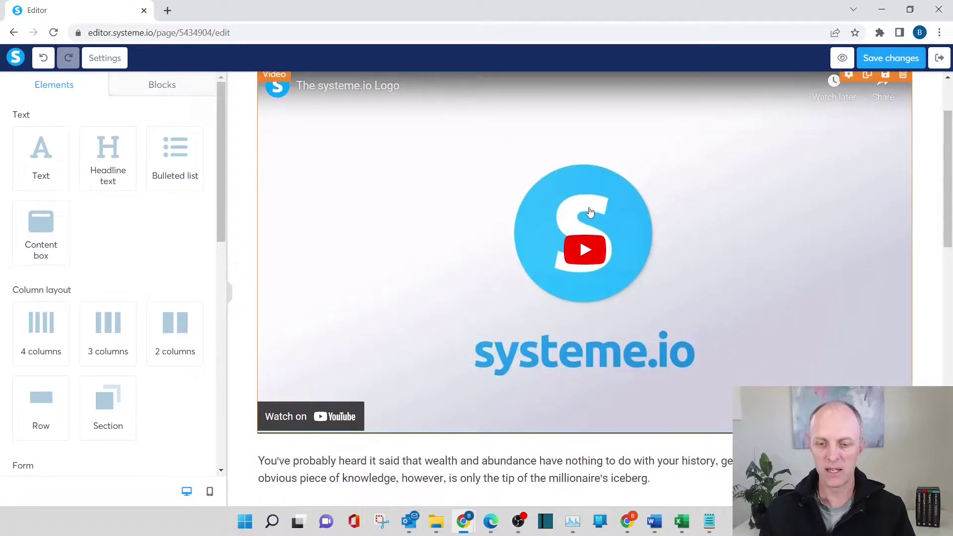
click(641, 178)
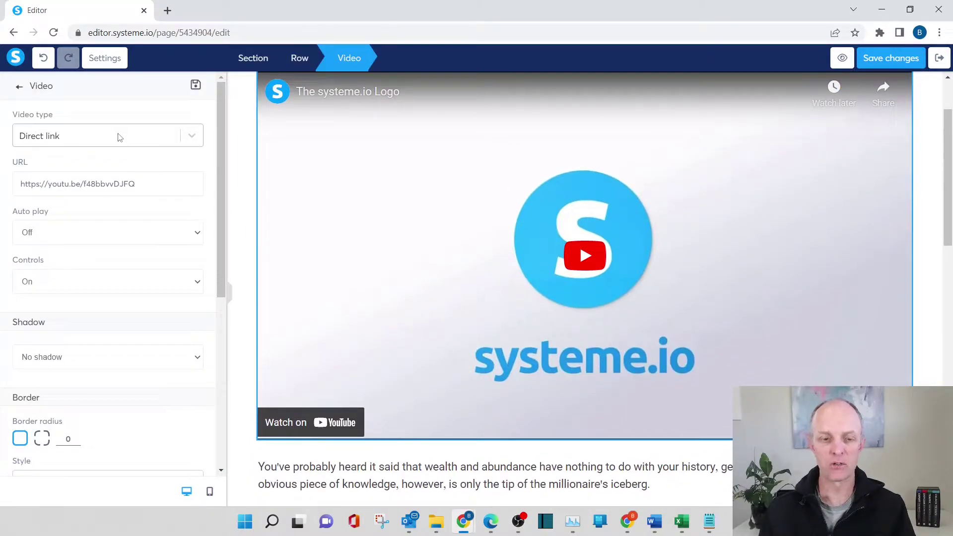
click(119, 137)
click(88, 184)
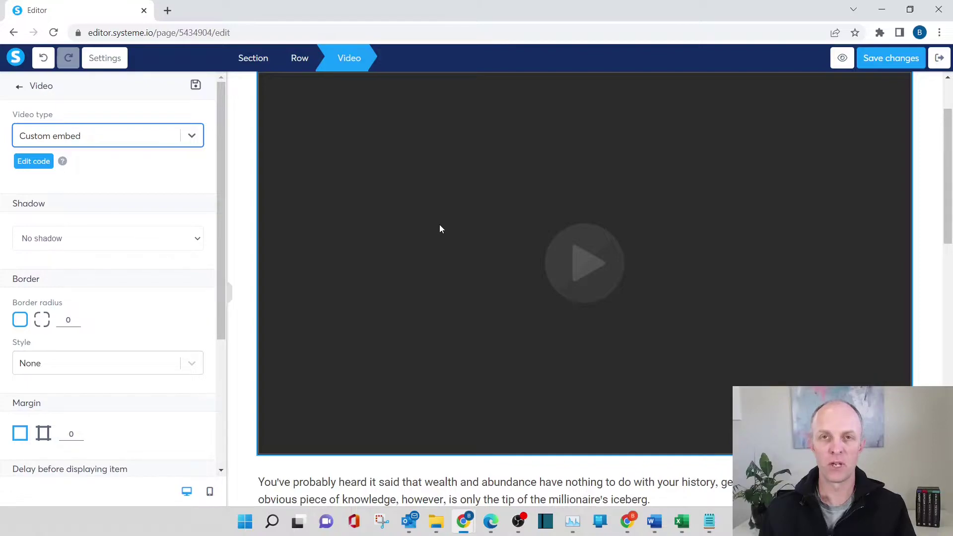
click(279, 218)
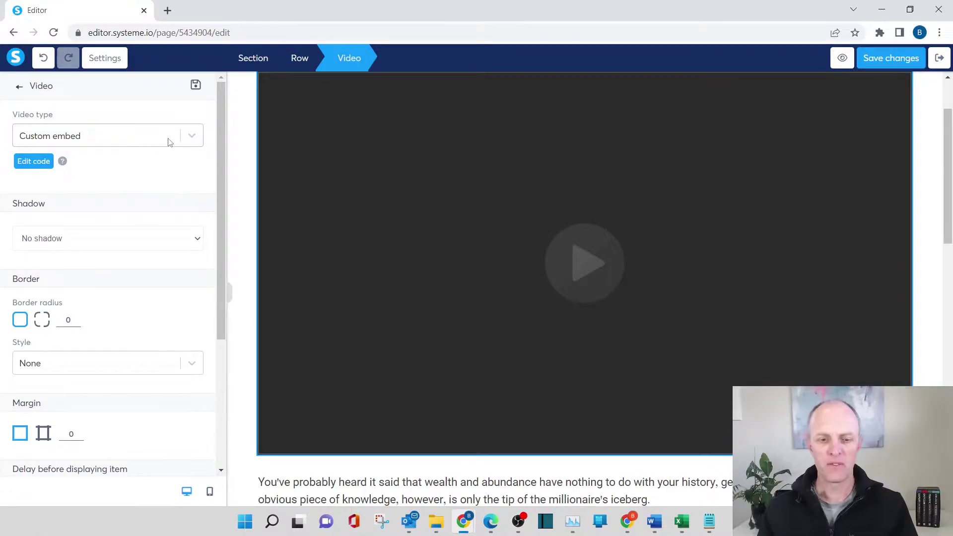
click(132, 143)
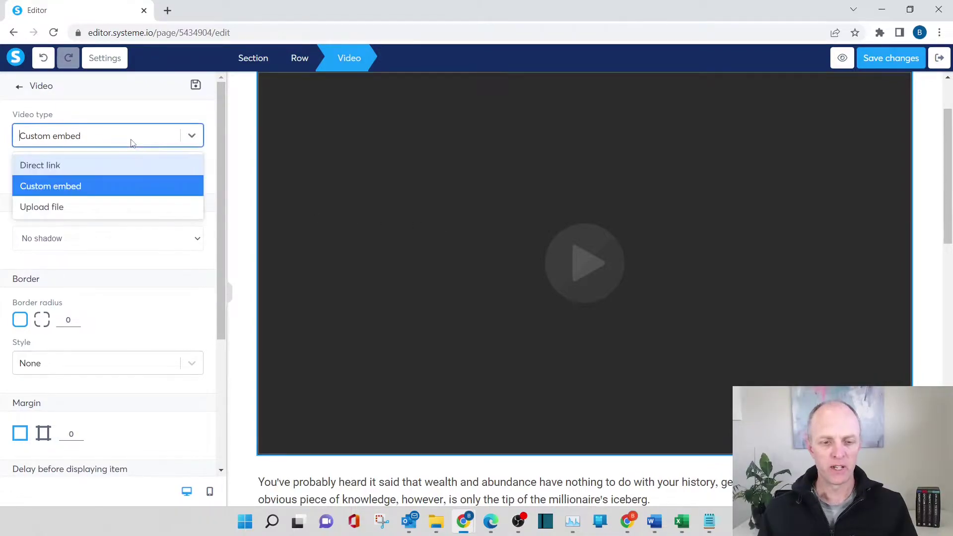
click(72, 209)
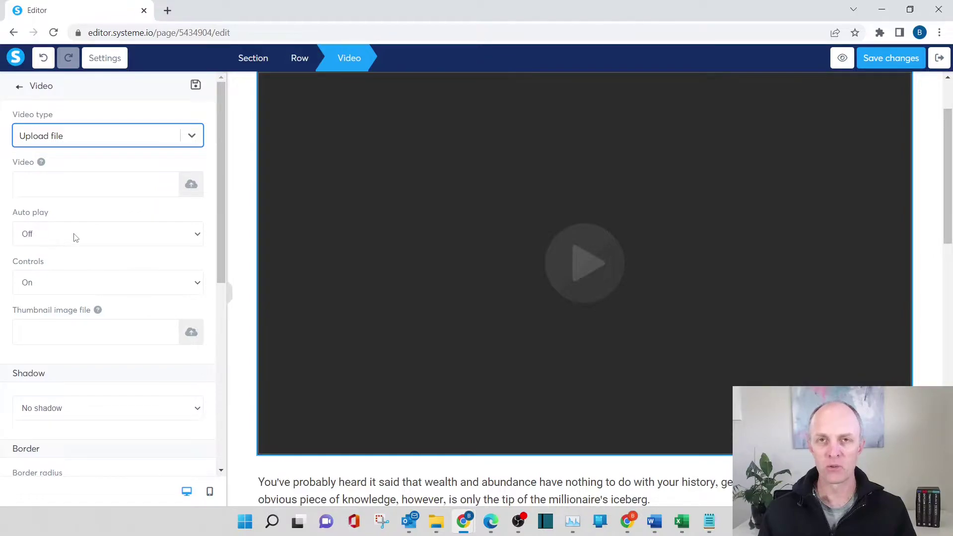
- Review the auto play, controls, thumbnail, shadow and border options of the lecture video
click(166, 236)
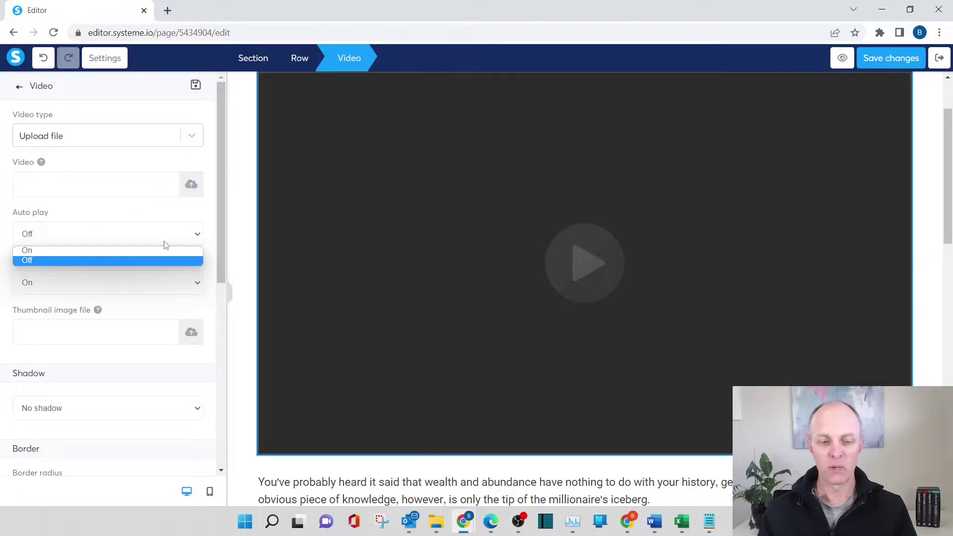
click(145, 218)
click(104, 286)
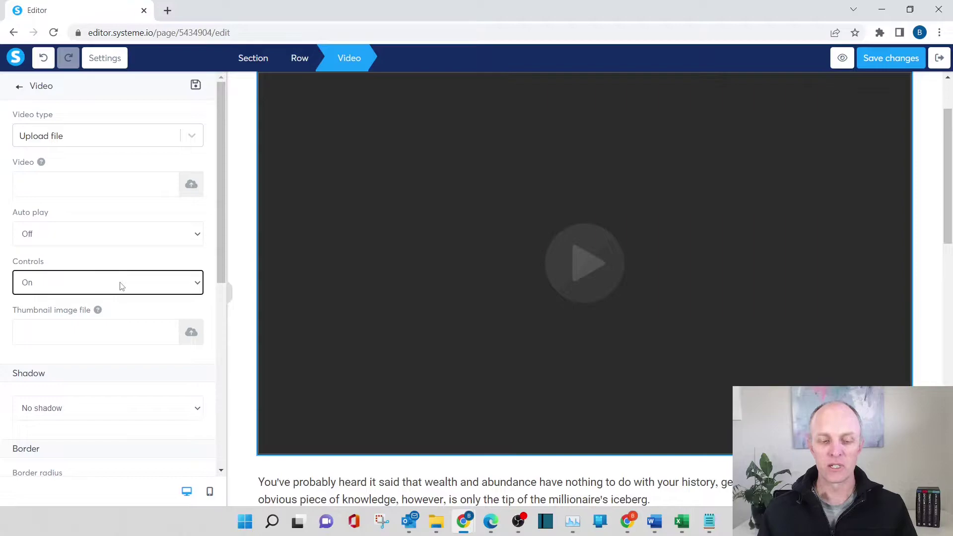
scroll(119, 256, down, 2)
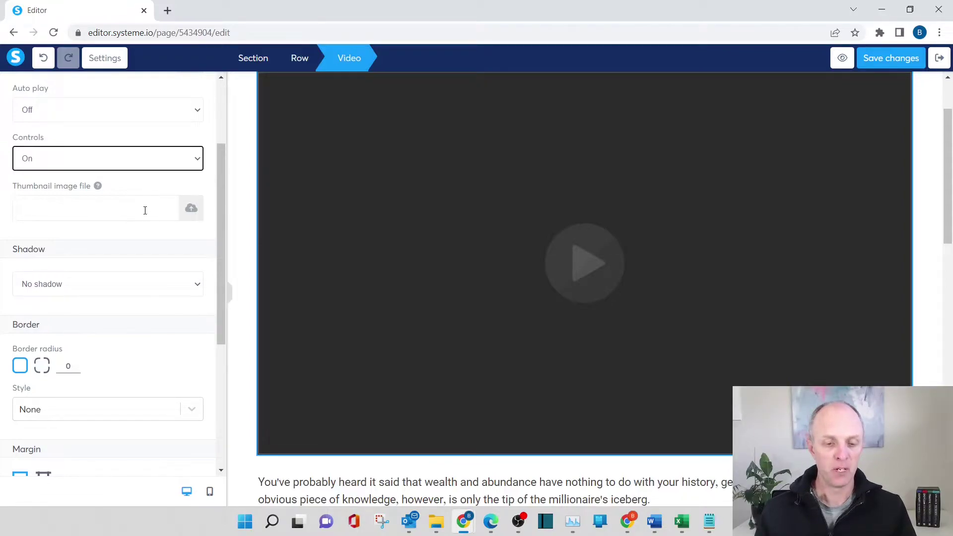
scroll(188, 211, up, 1)
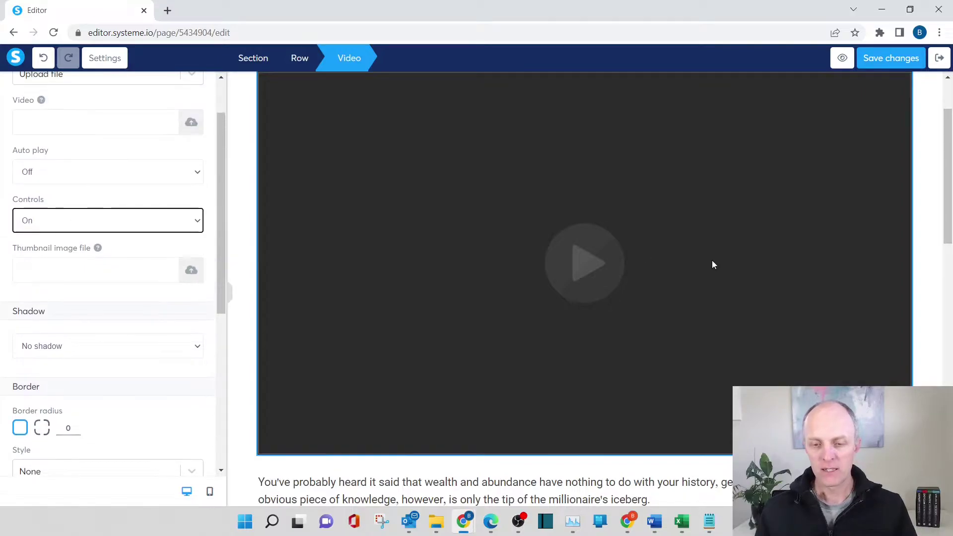
click(948, 183)
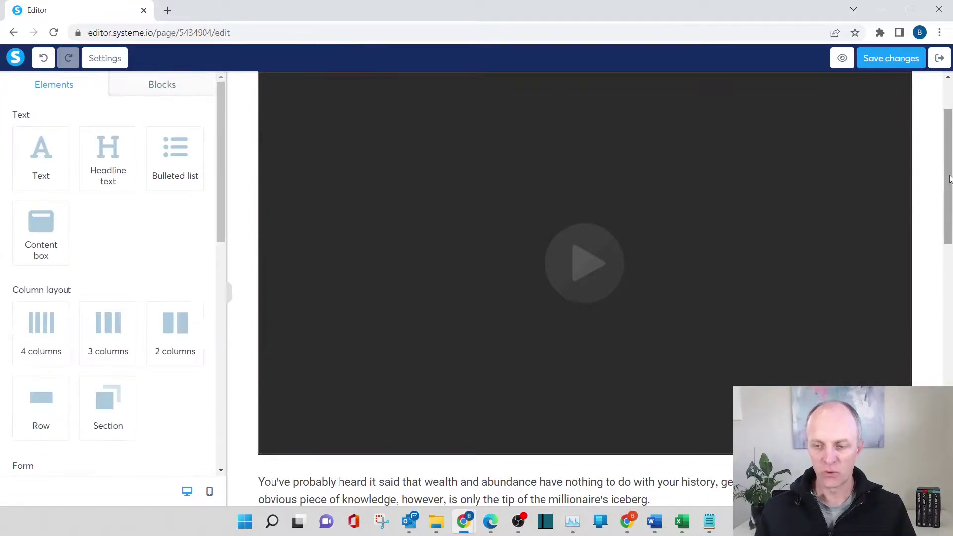
- Delete the "Notes to Remember" heading and the empty row it leaves behind
scroll(947, 169, down, 6)
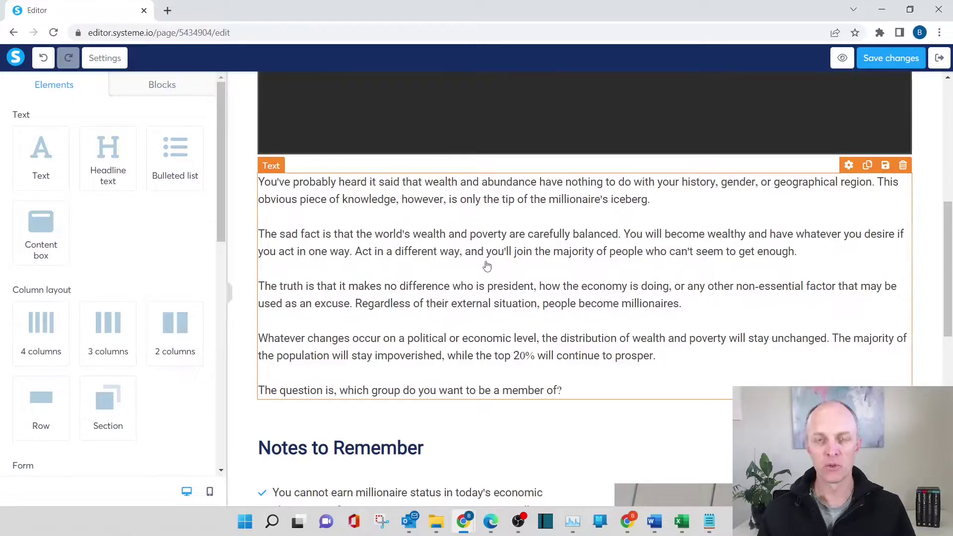
scroll(488, 266, down, 6)
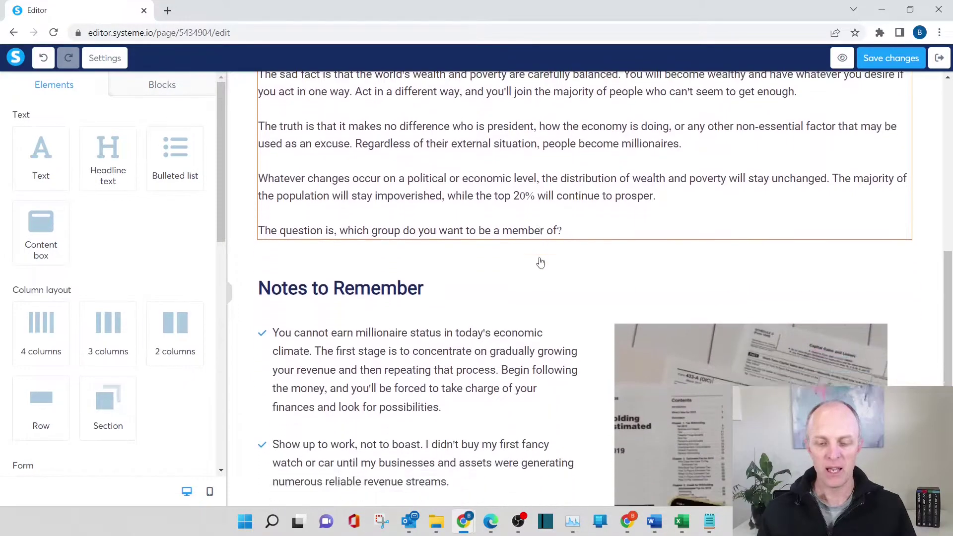
scroll(539, 184, up, 2)
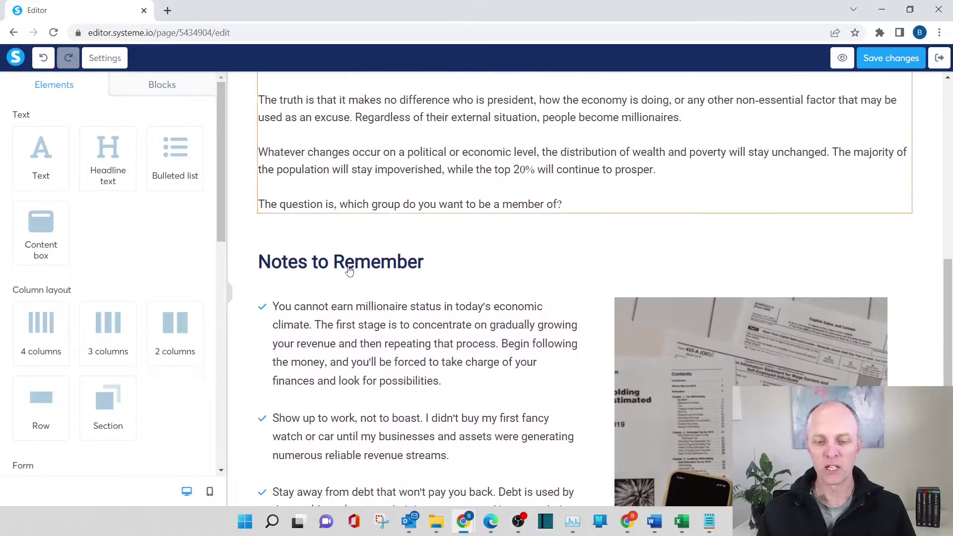
scroll(505, 333, down, 1)
scroll(416, 328, up, 2)
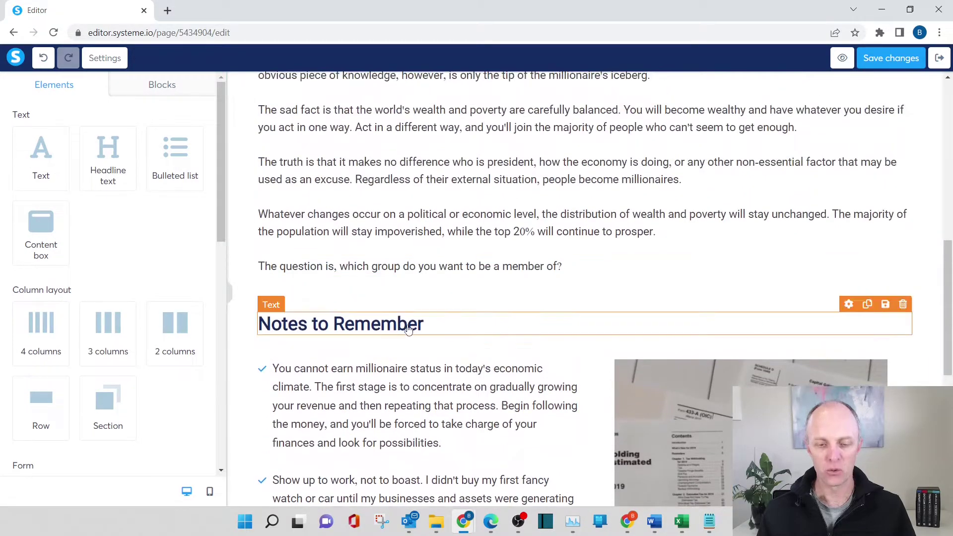
click(902, 304)
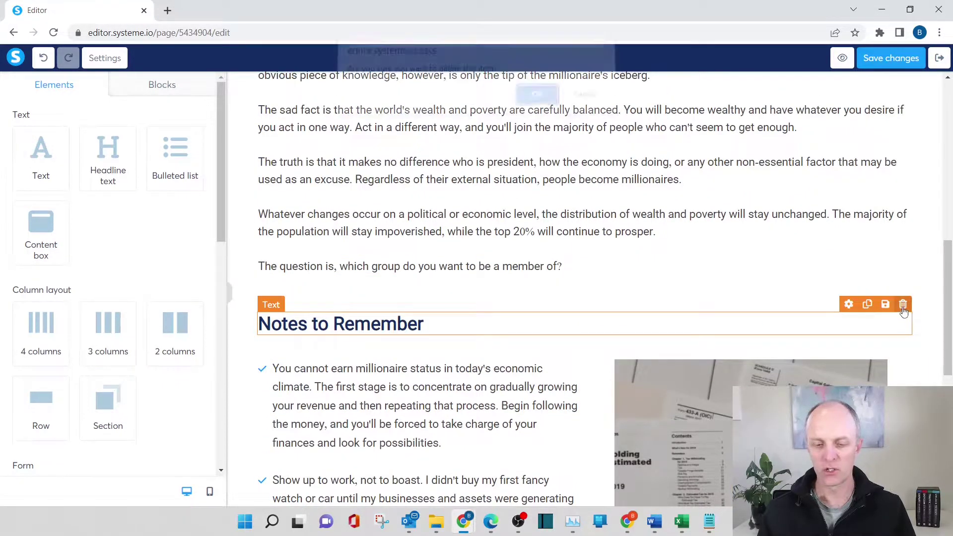
click(533, 105)
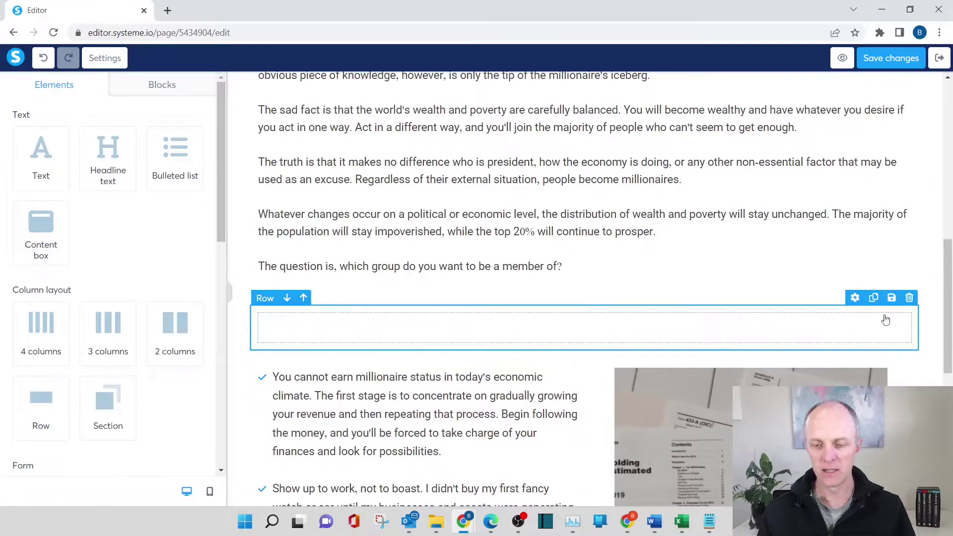
click(909, 298)
key(Return)
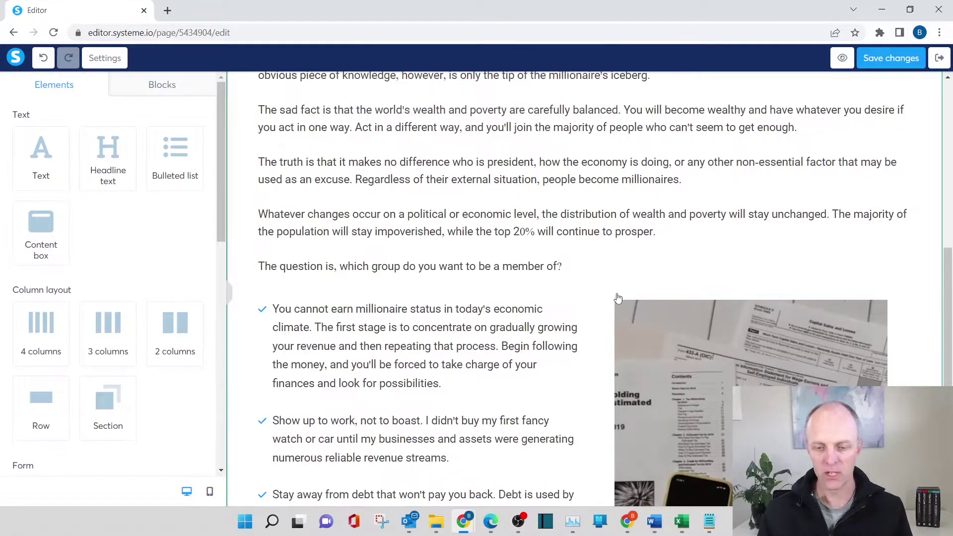
- Delete the two-column row holding the checkmarked notes and the tax forms image
scroll(492, 252, down, 1)
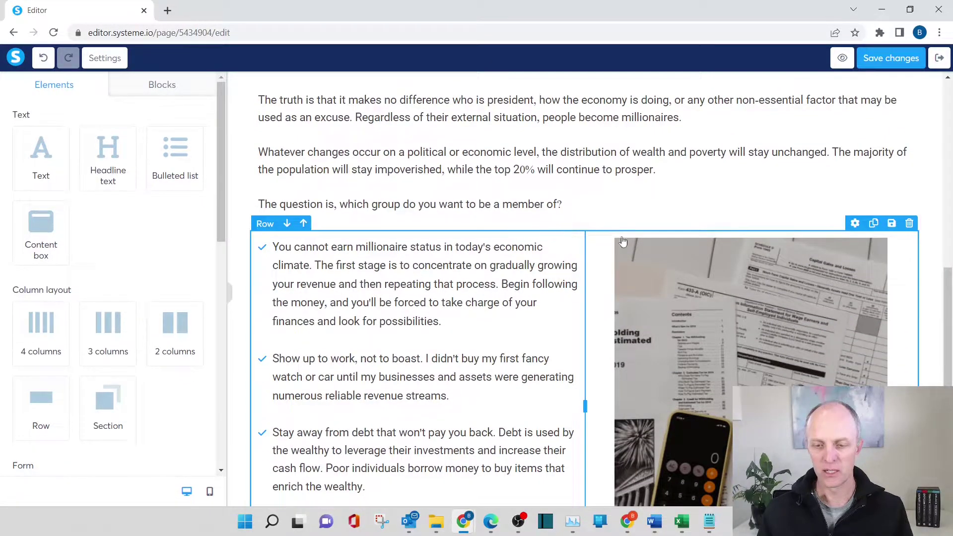
click(908, 229)
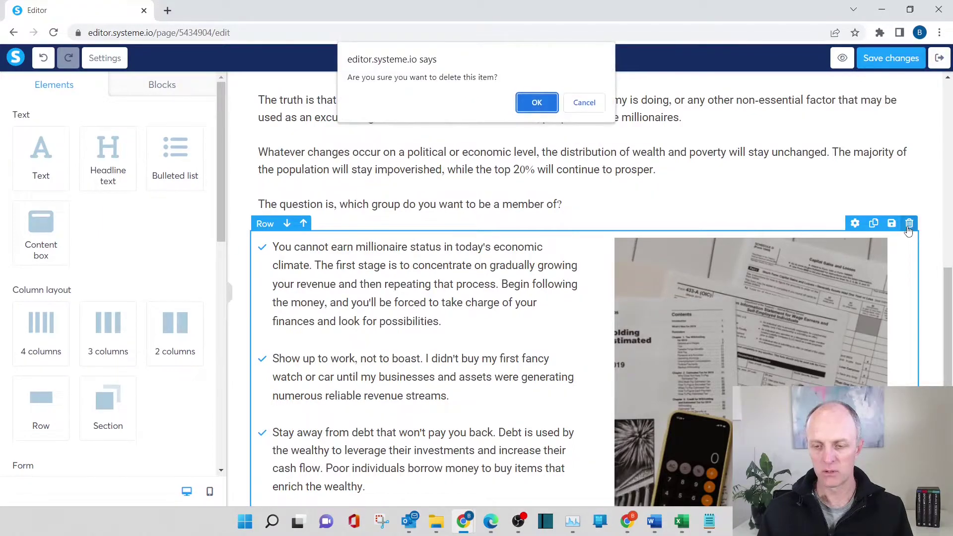
key(Return)
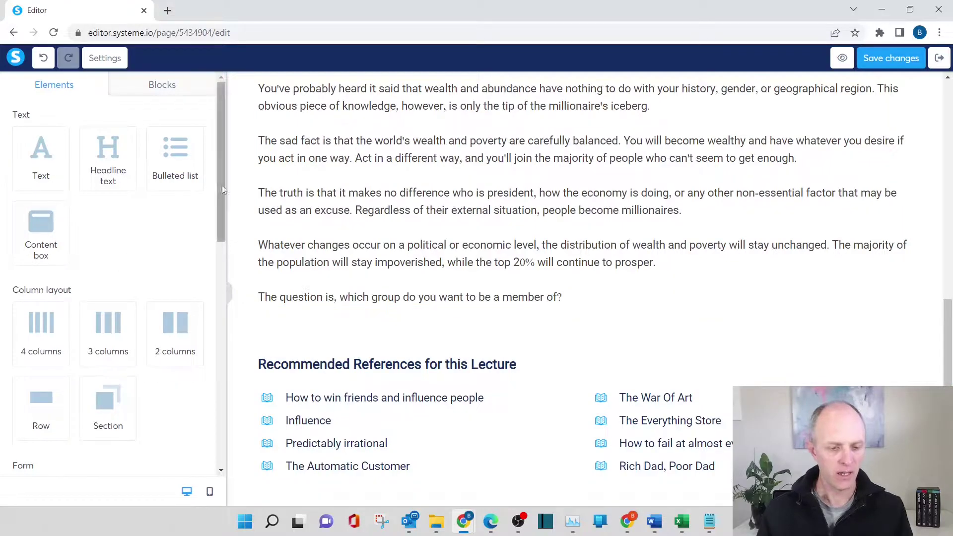
- Add a Comments element between the lecture's body text and the "Recommended References for this Lecture" section
drag(216, 187, 223, 377)
drag(174, 310, 521, 317)
scroll(675, 281, down, 1)
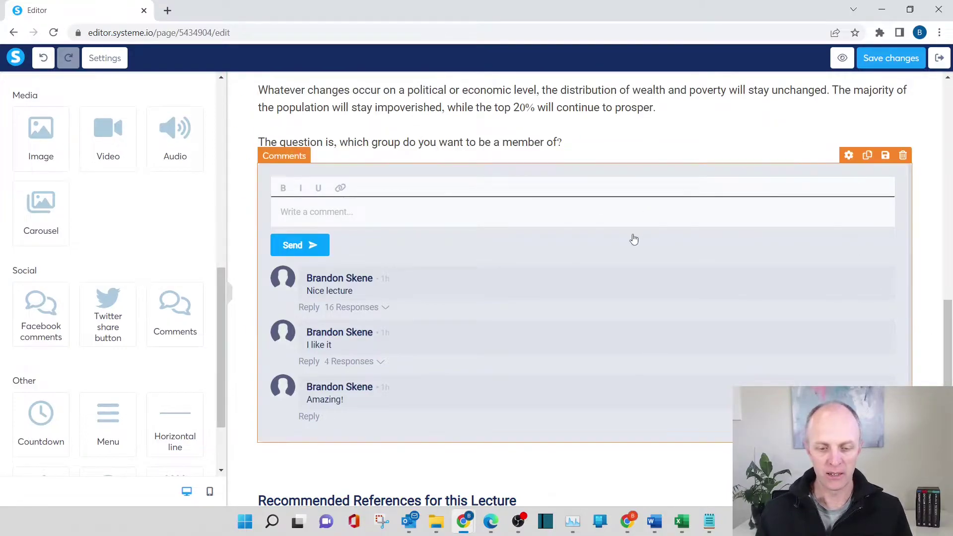
mouse_move(948, 315)
mouse_down()
mouse_move(948, 343)
mouse_move(948, 330)
mouse_up()
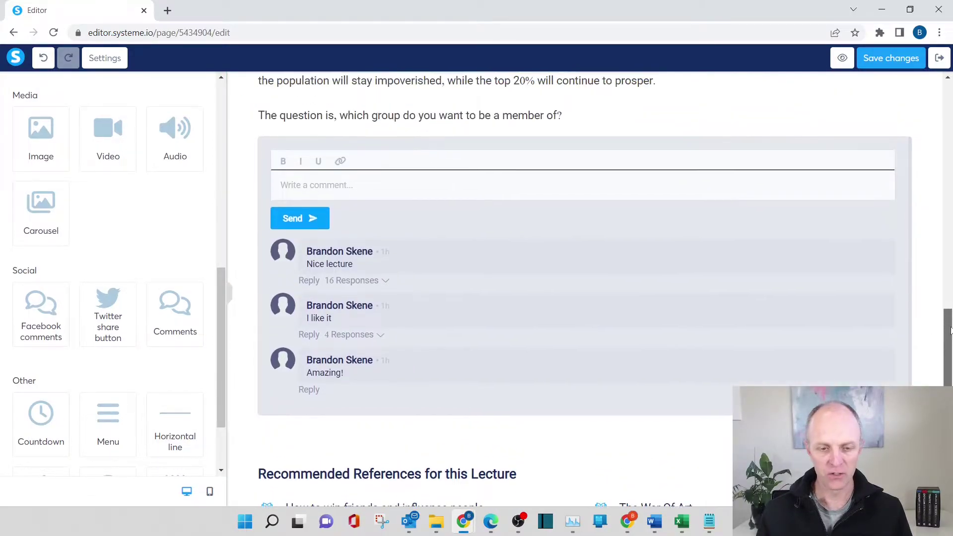
scroll(271, 347, down, 2)
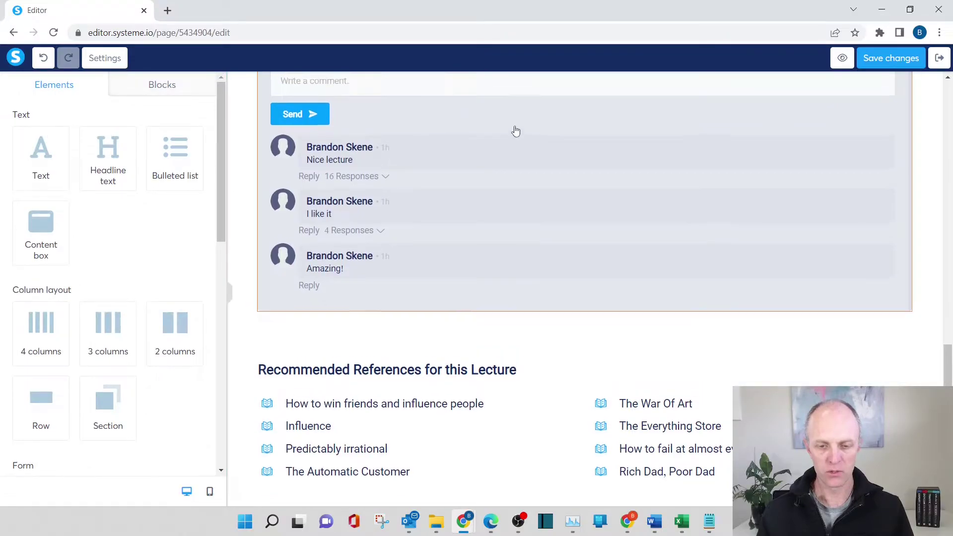
- Move the Comments element below the two-column list of recommended references
scroll(259, 276, up, 4)
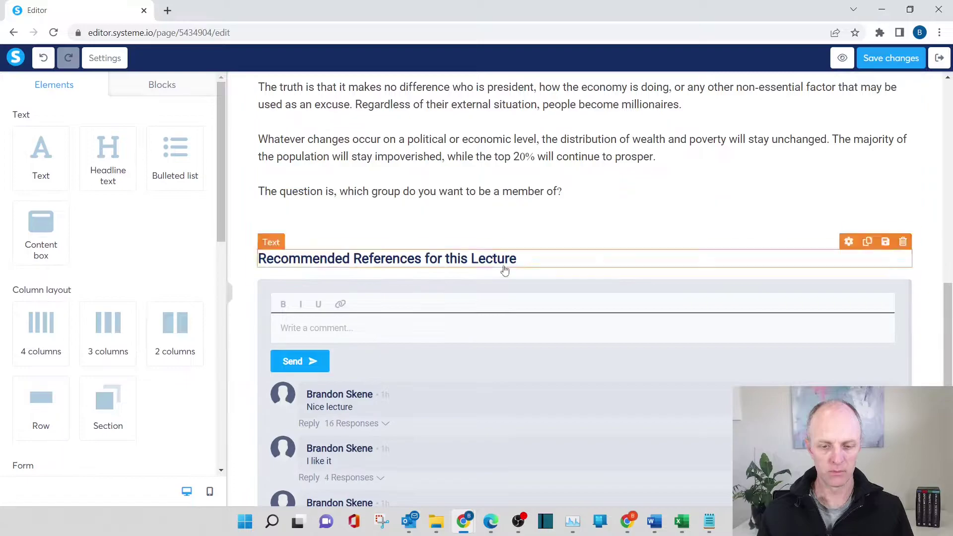
scroll(480, 340, down, 4)
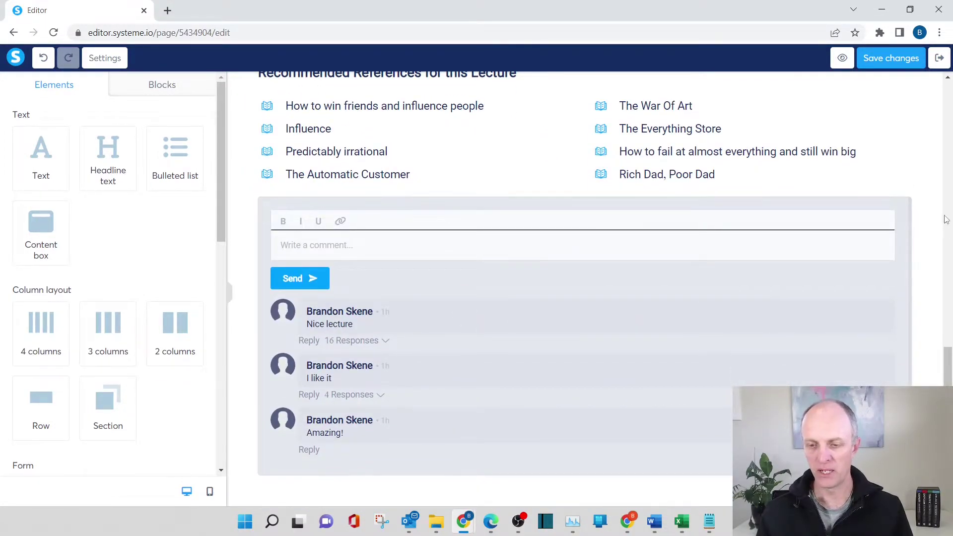
- Set the video type of the Introduction lecture's video to Upload file
scroll(937, 213, up, 10)
click(748, 180)
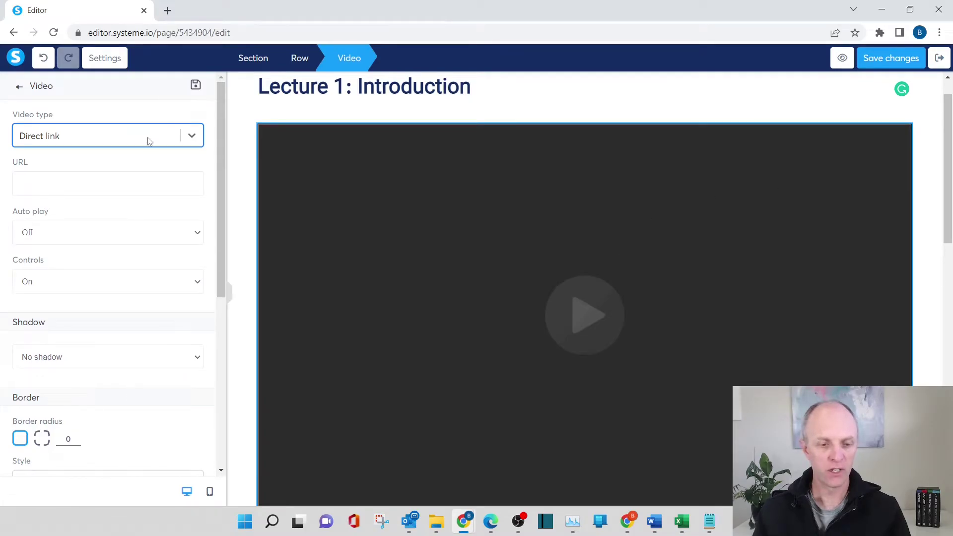
click(132, 143)
click(59, 208)
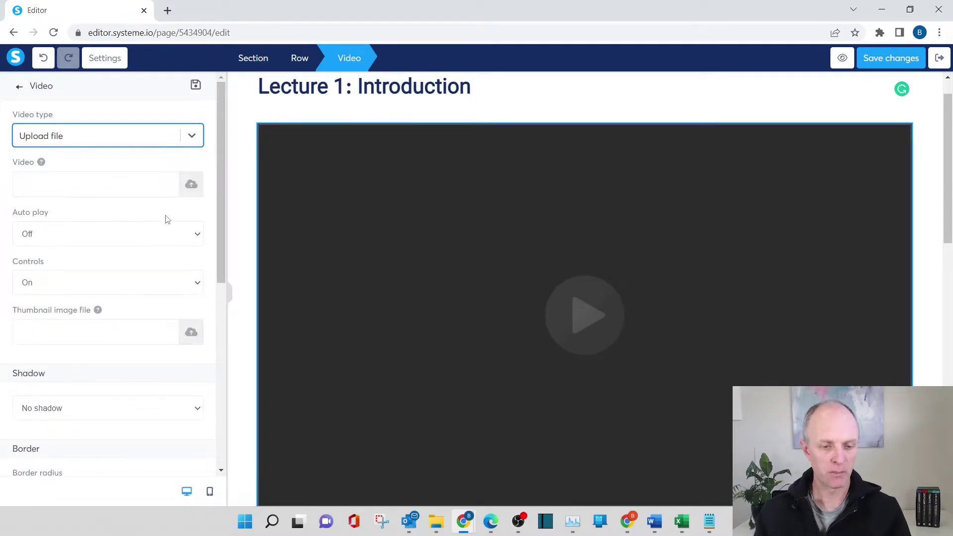
- Insert 01SIOCourse.mp4 from the uploaded videos as the lecture video and save the page
click(191, 184)
click(504, 268)
click(505, 218)
click(504, 386)
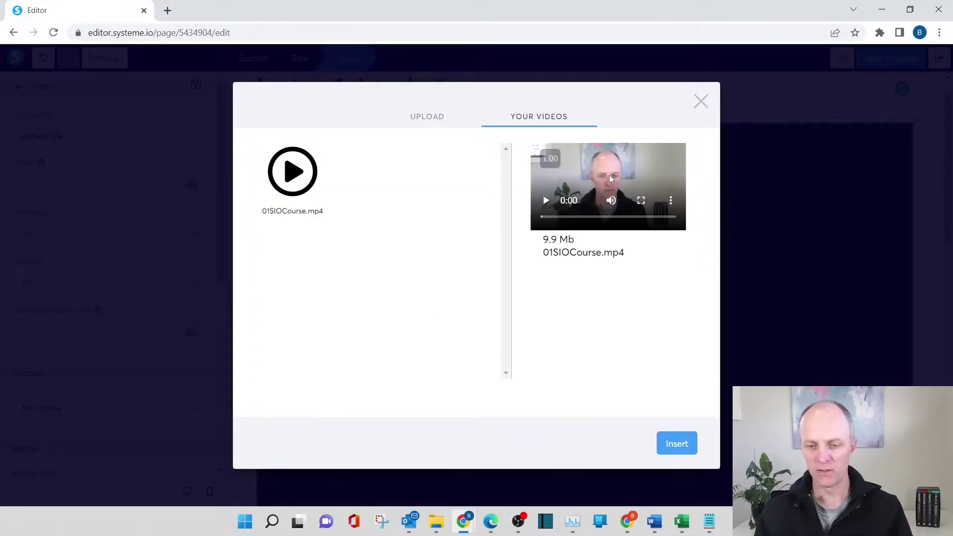
click(673, 448)
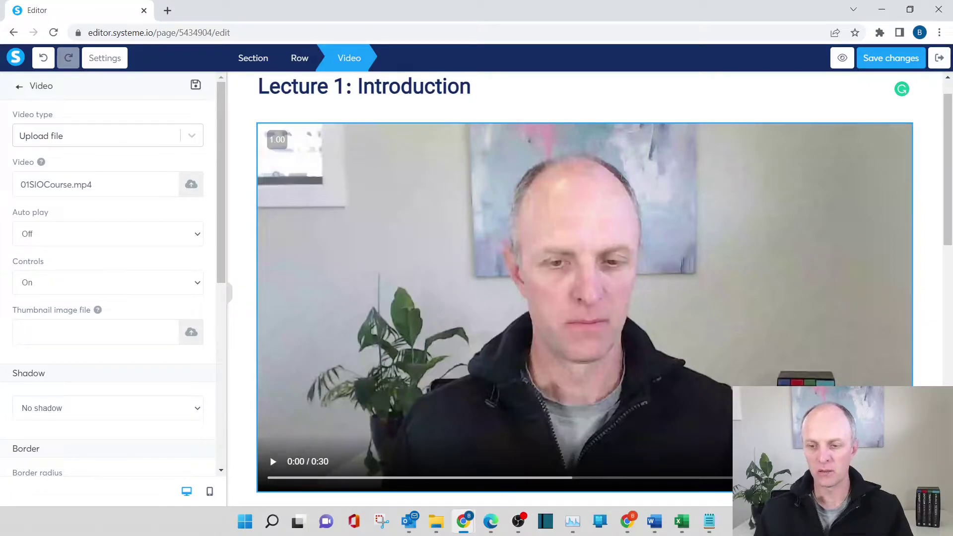
click(871, 58)
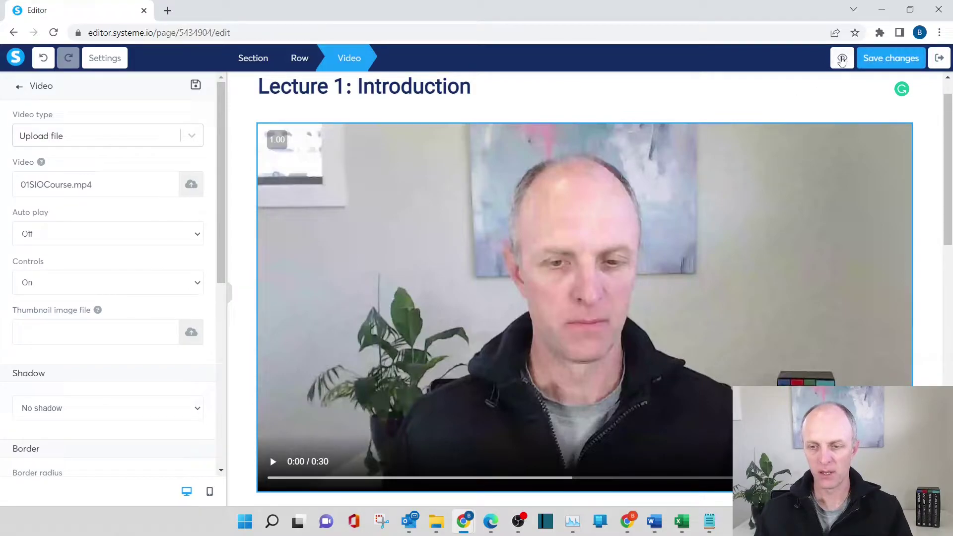
- Preview the Introduction lecture, briefly play its video, review the text, references and comment box, and close the preview
click(842, 58)
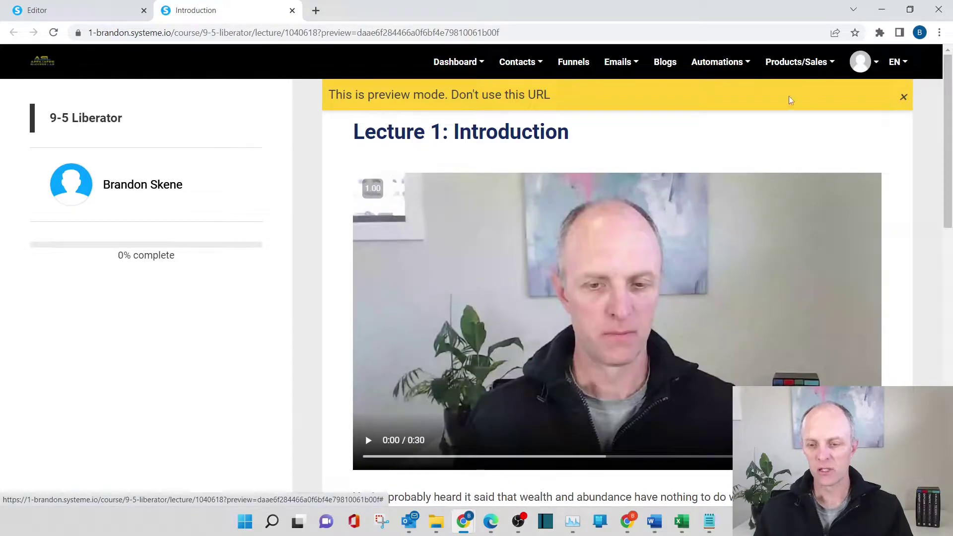
click(902, 98)
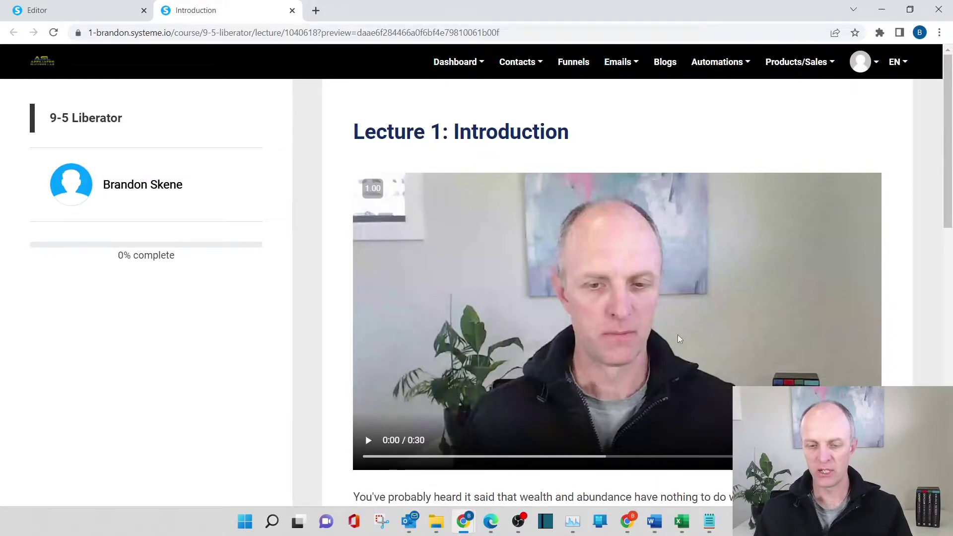
click(368, 440)
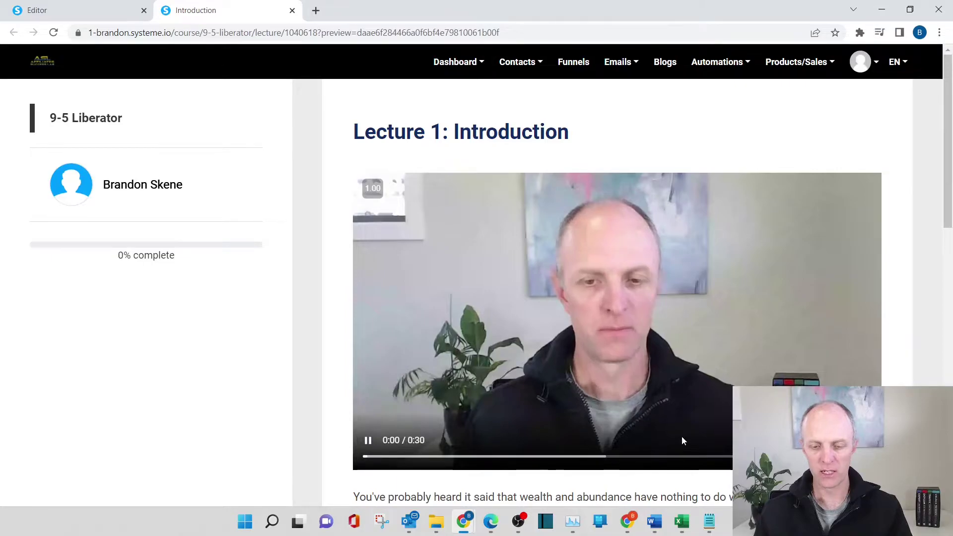
click(368, 440)
scroll(627, 227, down, 5)
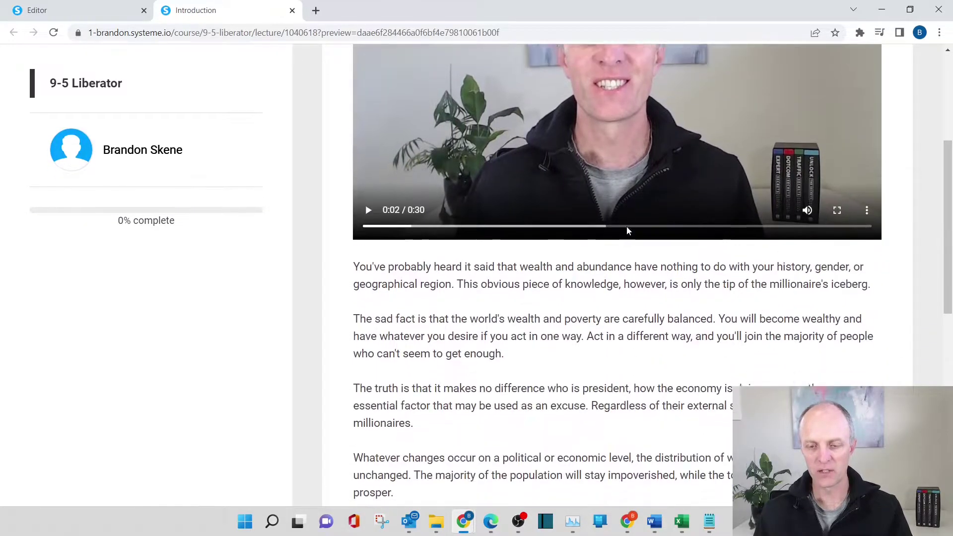
scroll(627, 233, down, 4)
scroll(718, 219, down, 6)
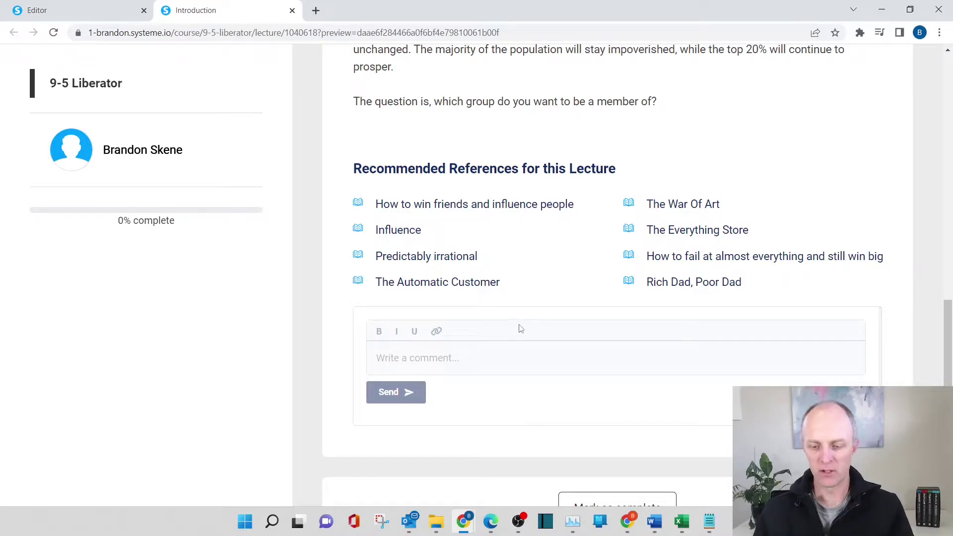
scroll(574, 328, down, 1)
scroll(574, 327, up, 10)
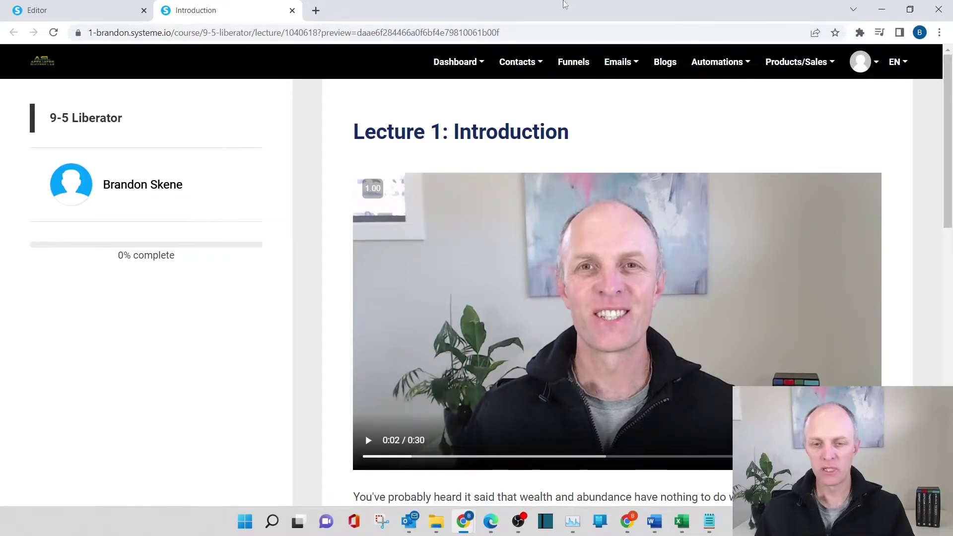
click(292, 11)
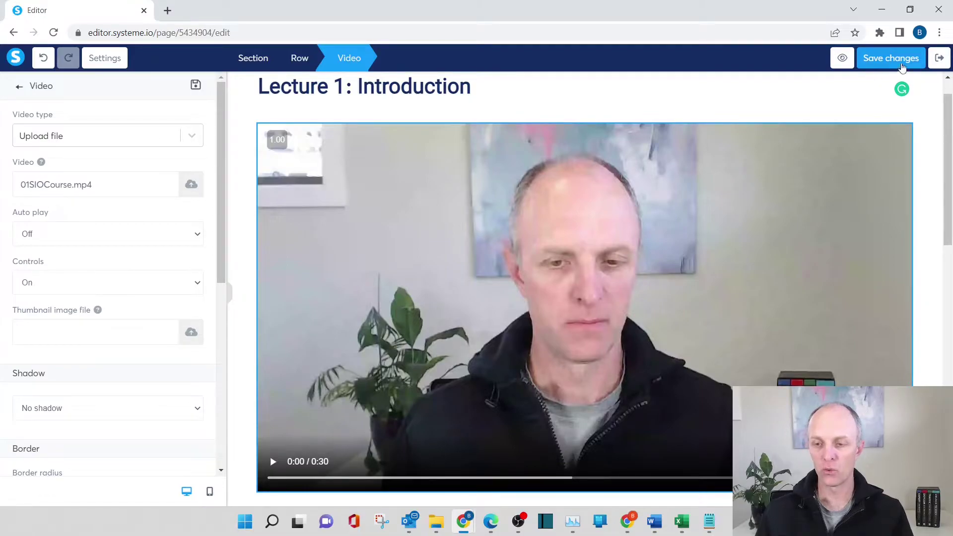
- Exit the page editor and create a new course module named "Pick Your Niche"
click(939, 58)
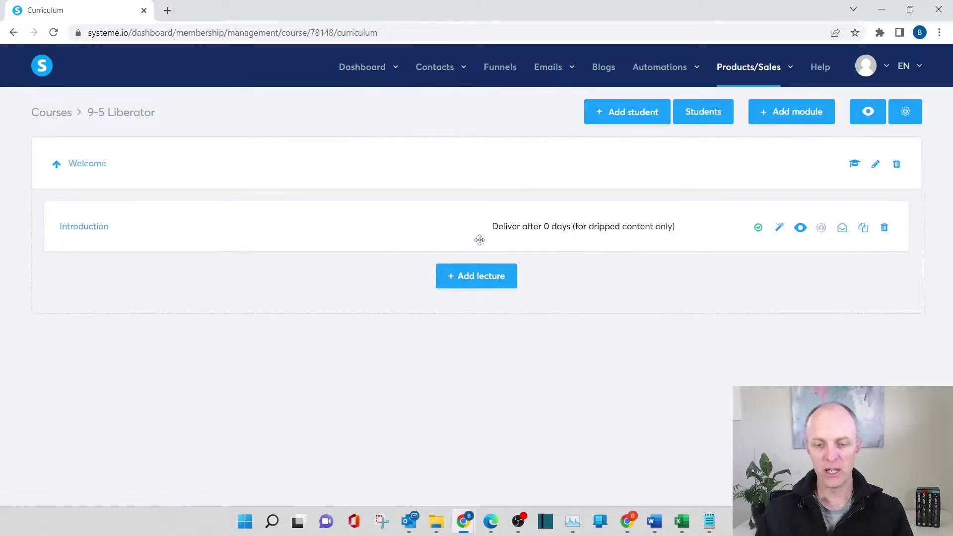
click(784, 117)
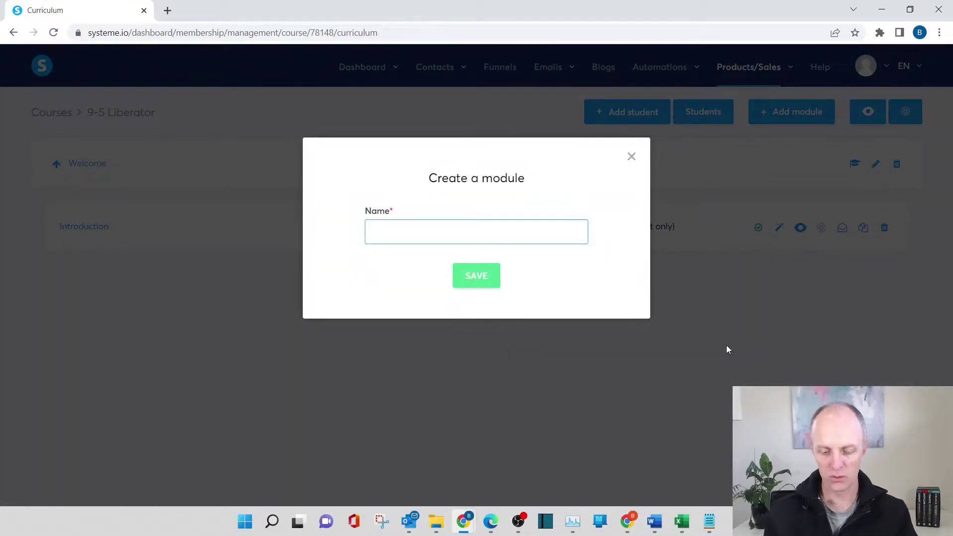
text(Pick Your Niche)
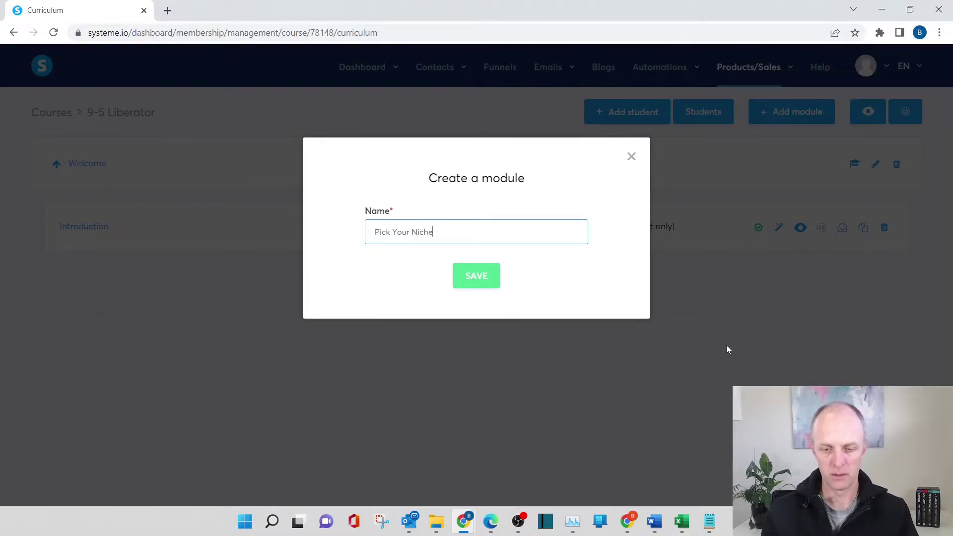
click(476, 276)
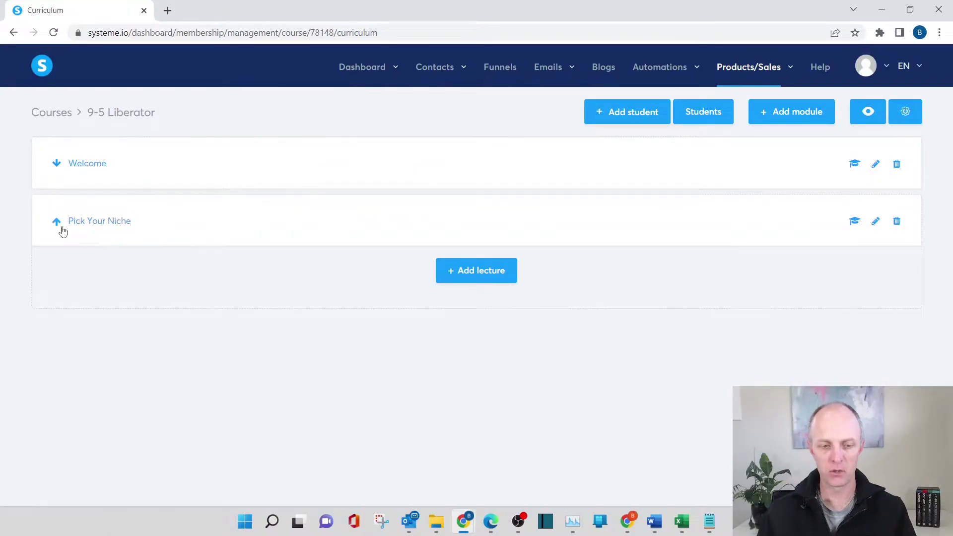
- Duplicate the Introduction lecture twice within the Welcome module
click(57, 222)
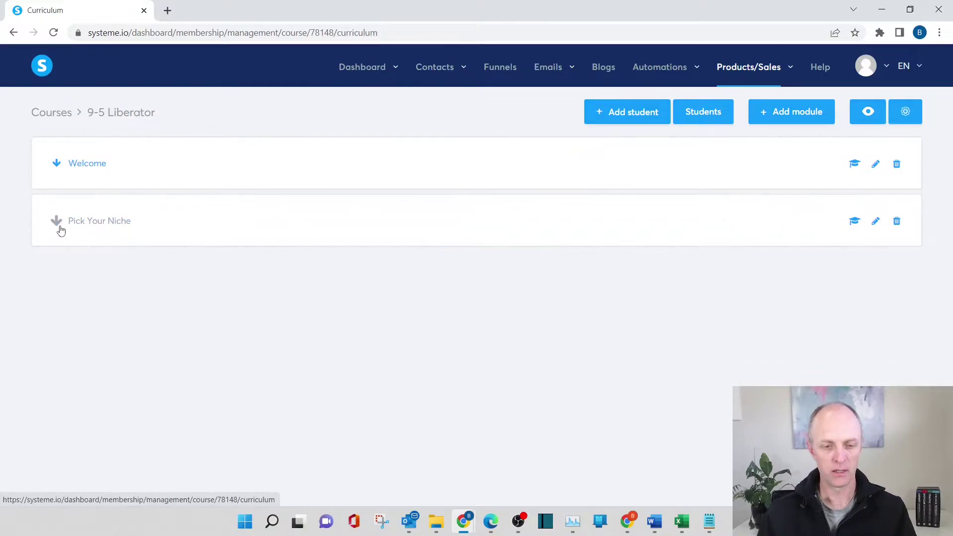
click(126, 175)
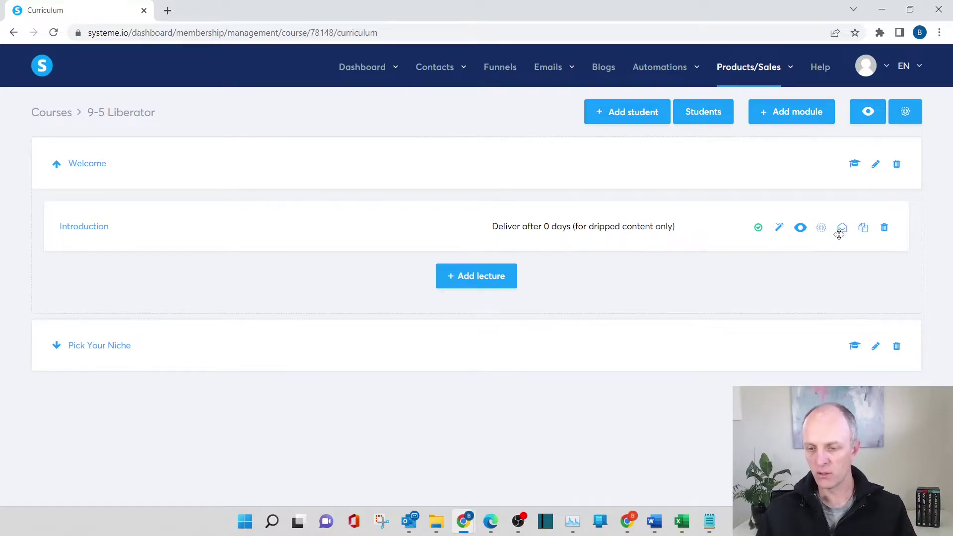
click(863, 232)
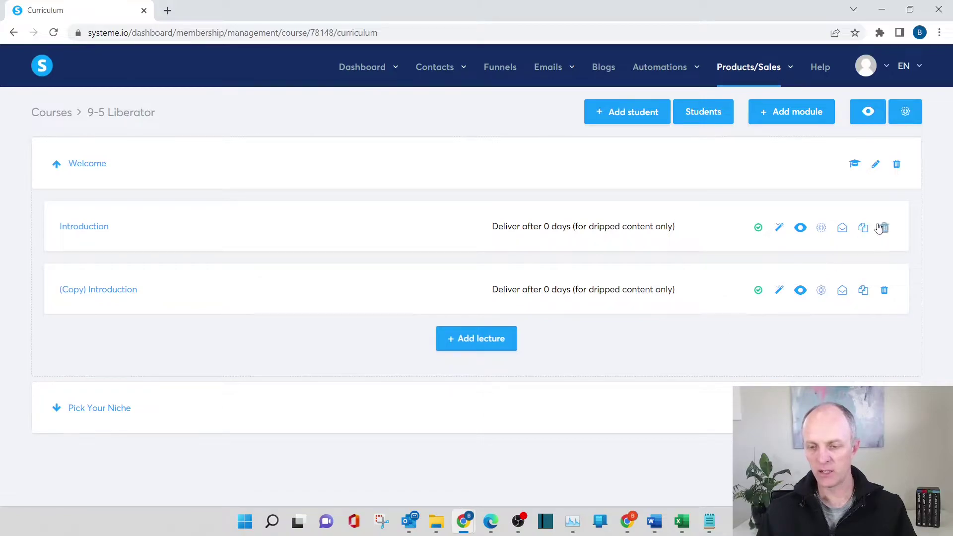
click(863, 229)
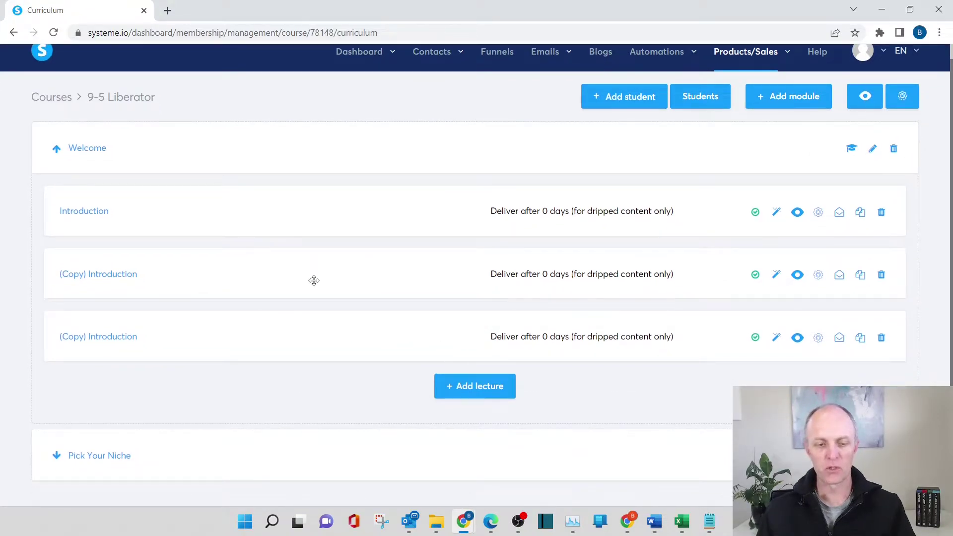
- Move the last copy of the Introduction lecture from the Welcome module into the Pick Your Niche module
mouse_move(309, 337)
mouse_down()
mouse_move(296, 410)
mouse_move(320, 331)
mouse_up()
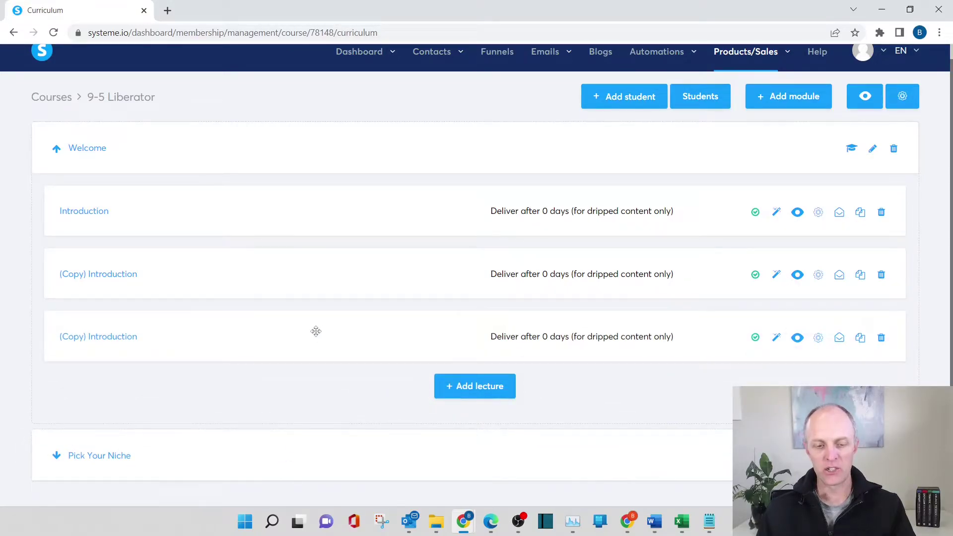
click(58, 456)
scroll(296, 397, down, 1)
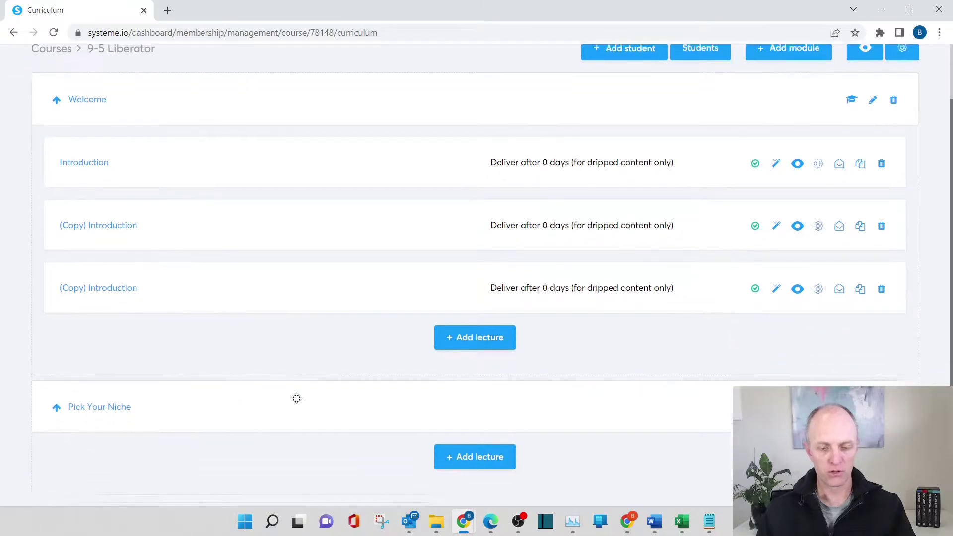
drag(309, 306, 283, 408)
drag(447, 405, 450, 374)
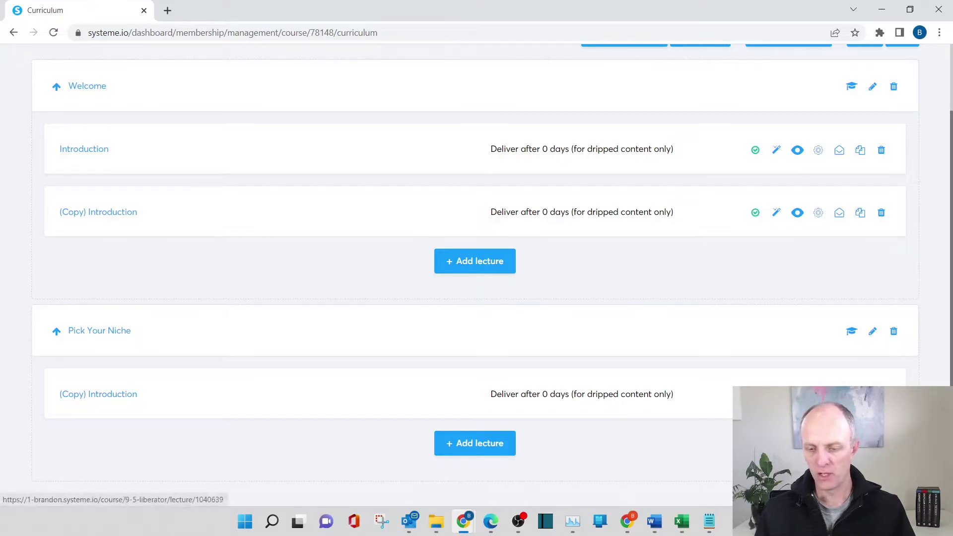
- Rename the copied lecture in the Pick Your Niche module to "Pick Your Niche"
click(775, 394)
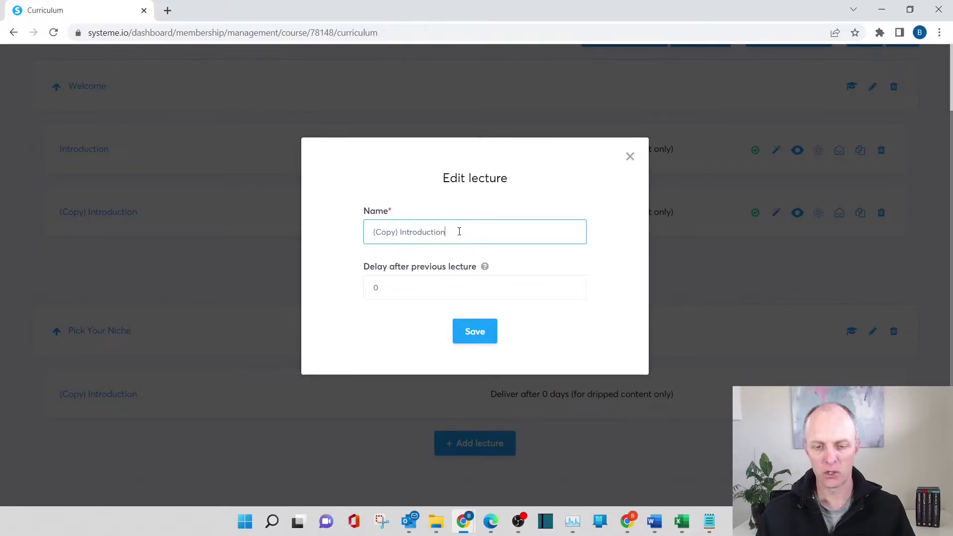
drag(459, 232, 324, 234)
text(Pick Your Niche)
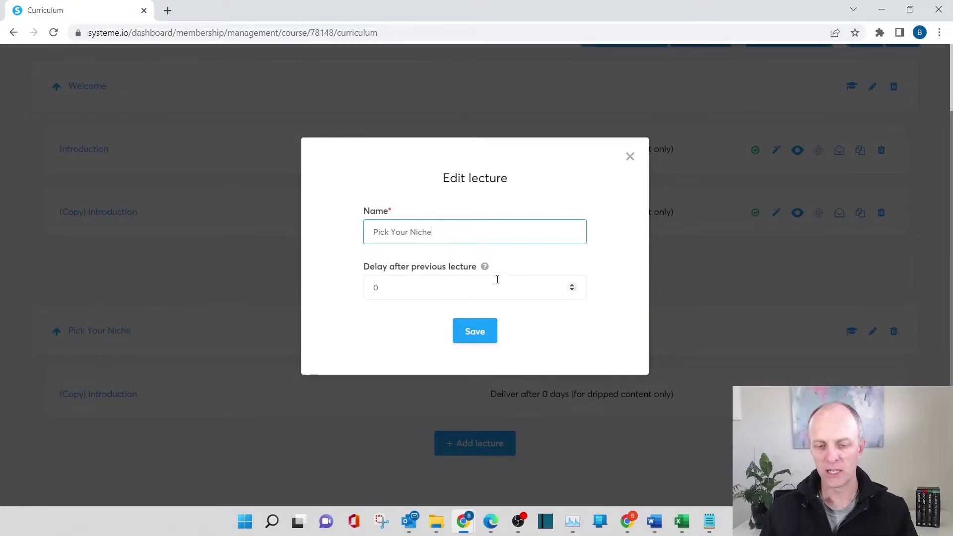
click(484, 332)
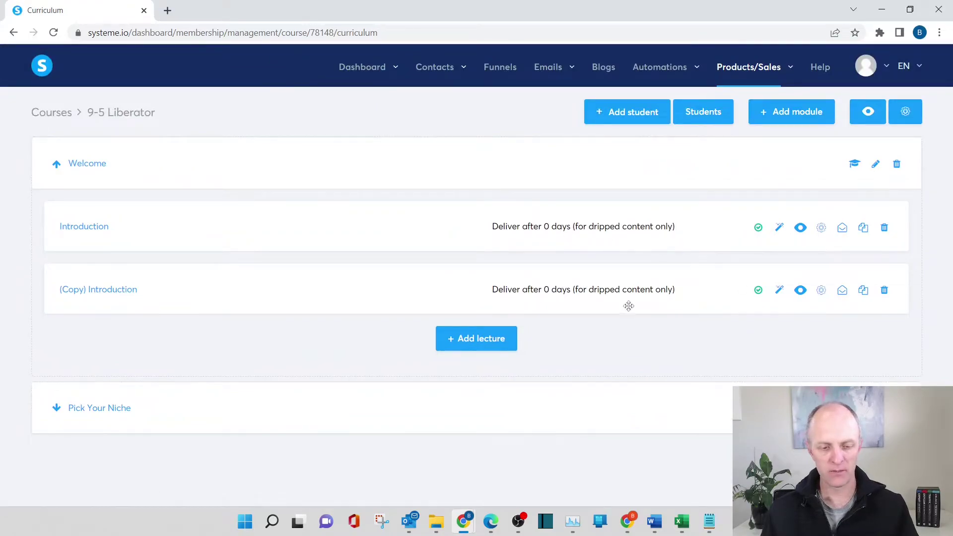
- Change the heading on the Pick Your Niche lecture page to "Lecture 1: Pick Your Niche" and save the page
click(71, 412)
scroll(417, 367, down, 2)
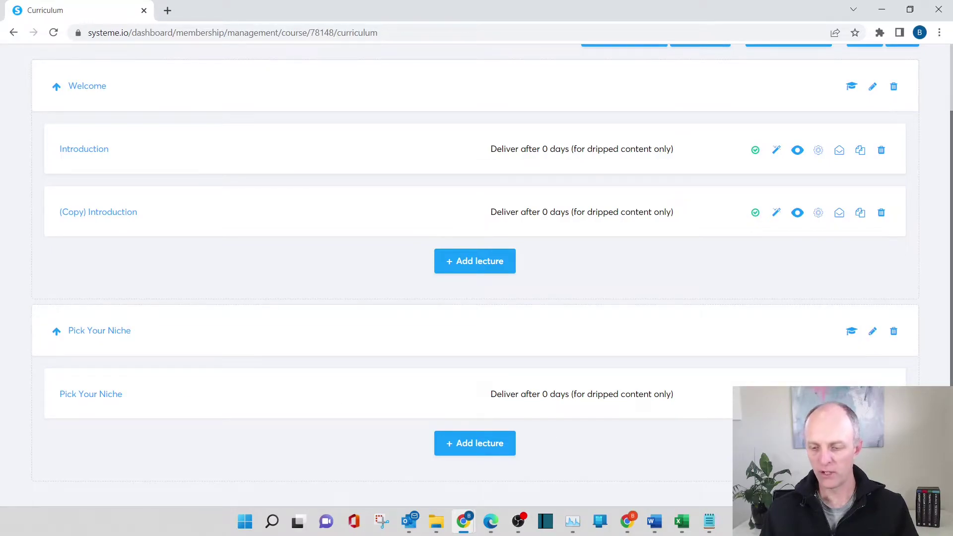
click(776, 394)
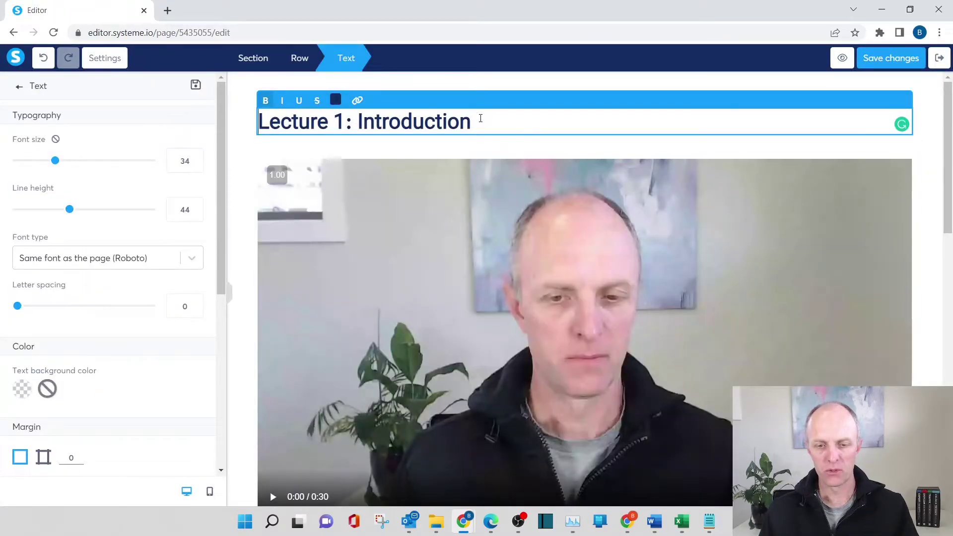
drag(480, 118, 361, 130)
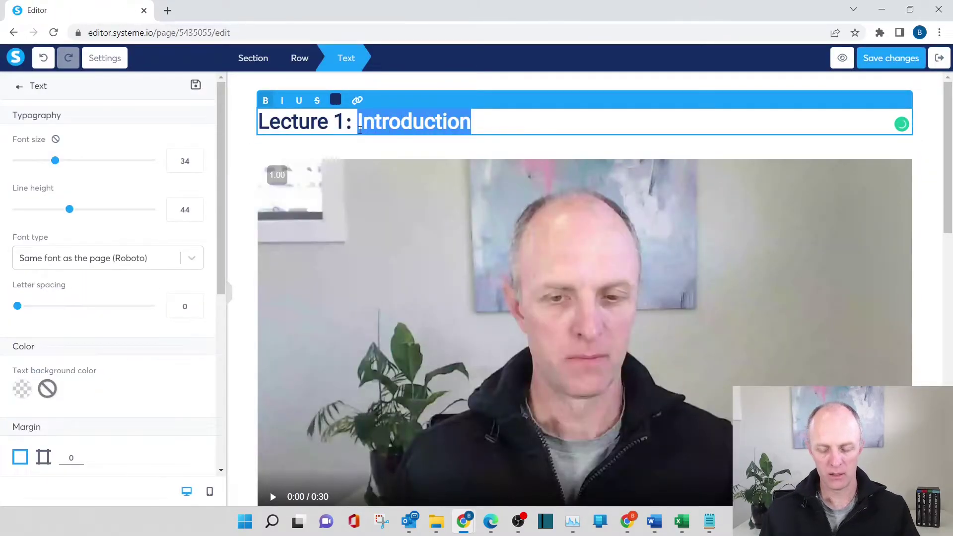
text(Pick Your )
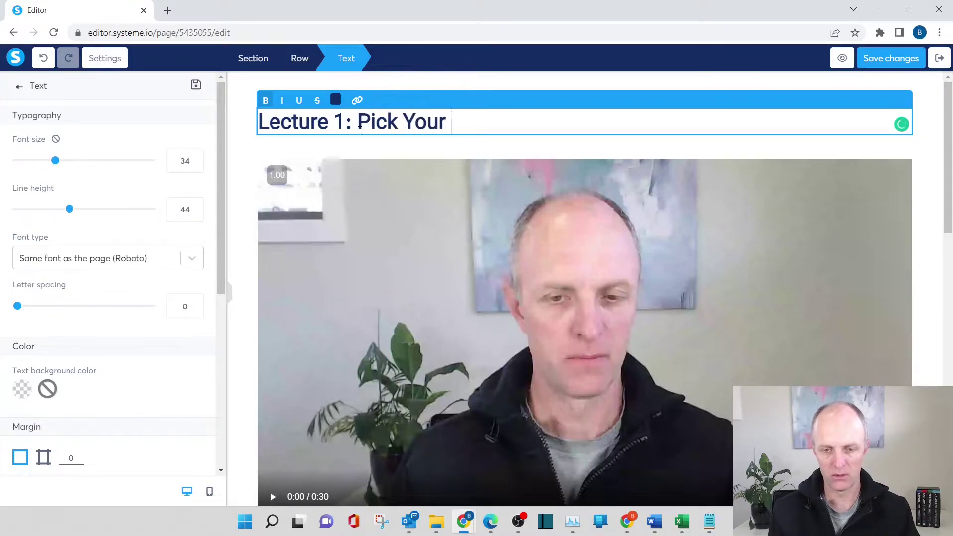
text(Niche)
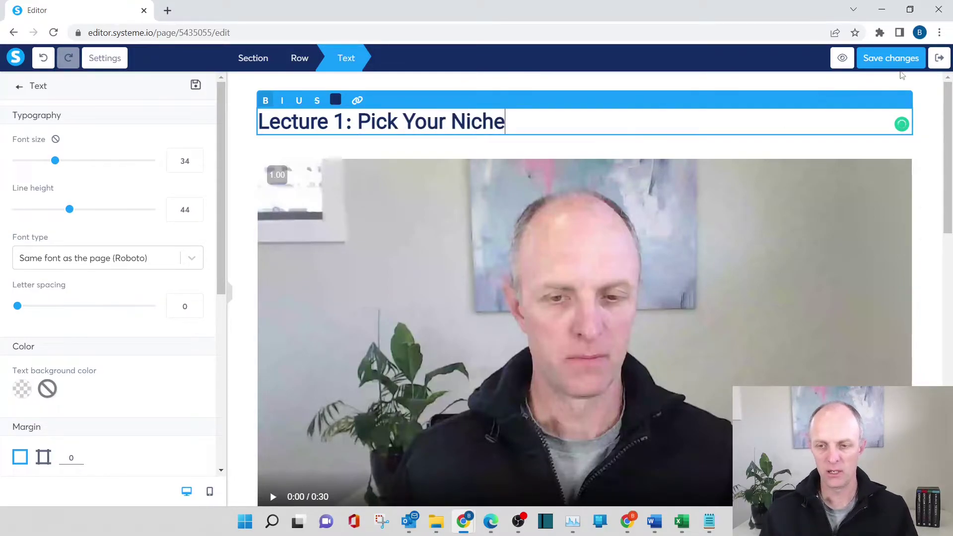
click(605, 316)
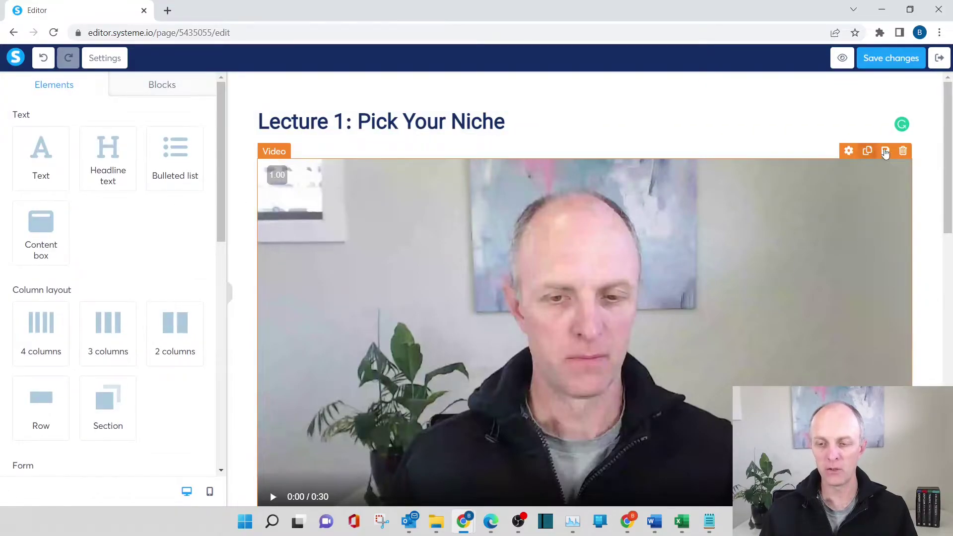
drag(943, 158, 942, 124)
click(917, 64)
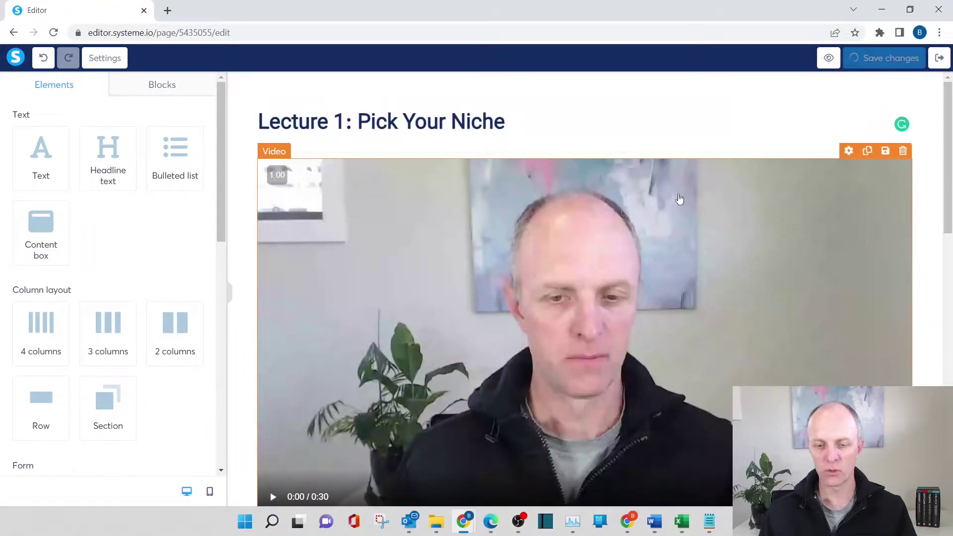
- Return to the course curriculum and create a module named "Pick Your Profitable Product"
click(939, 58)
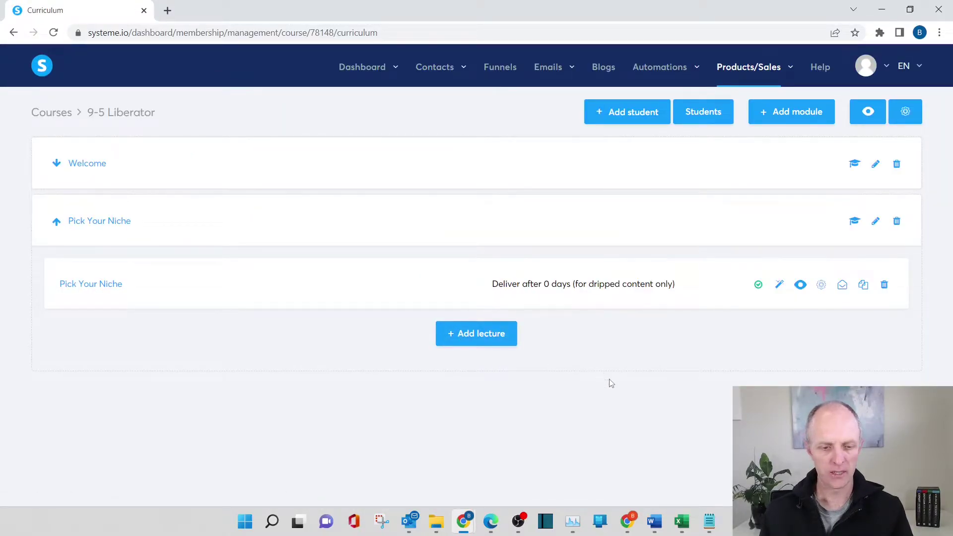
click(781, 111)
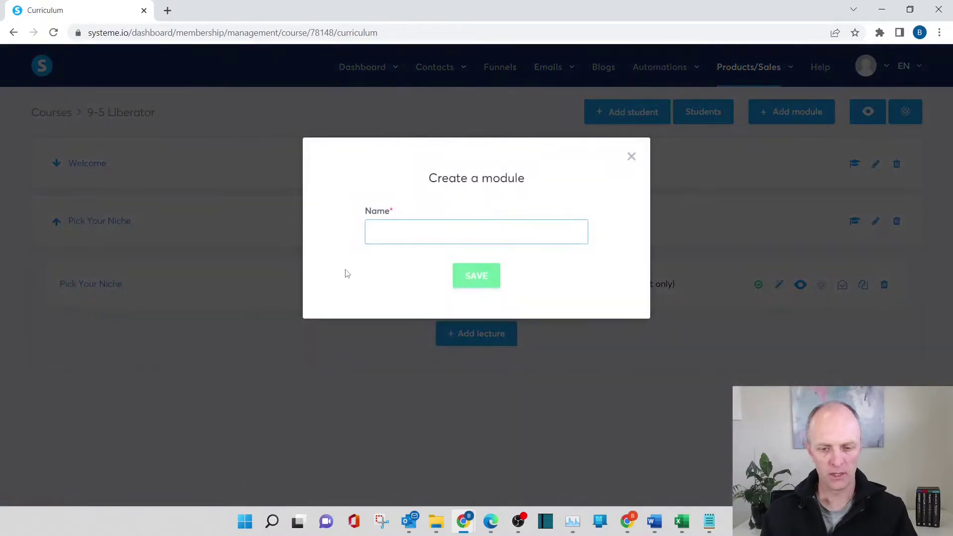
text(Pick Your Profitable Product)
click(476, 276)
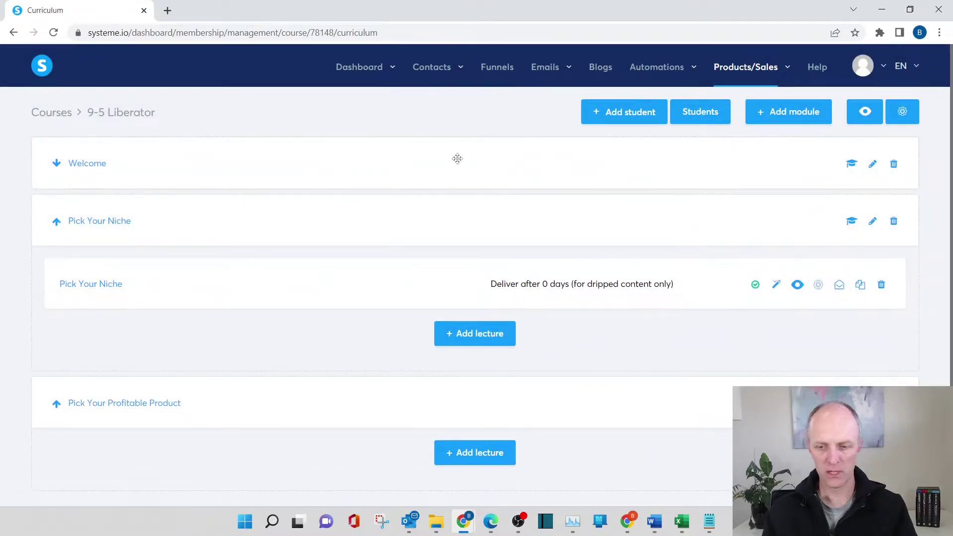
- Move the copied Introduction lecture from Welcome into the Pick Your Profitable Product module and rename it "Pick Your Profitable Product"
click(58, 164)
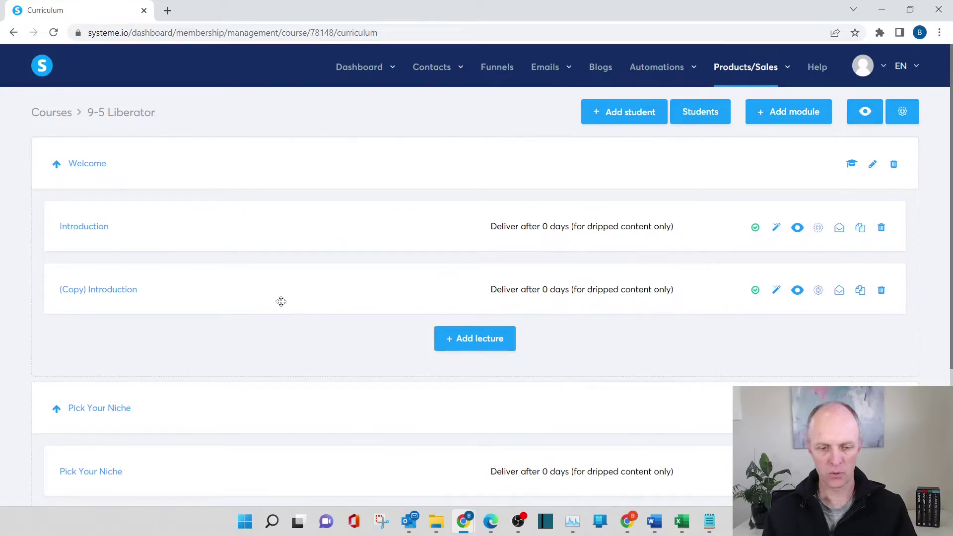
scroll(325, 294, down, 4)
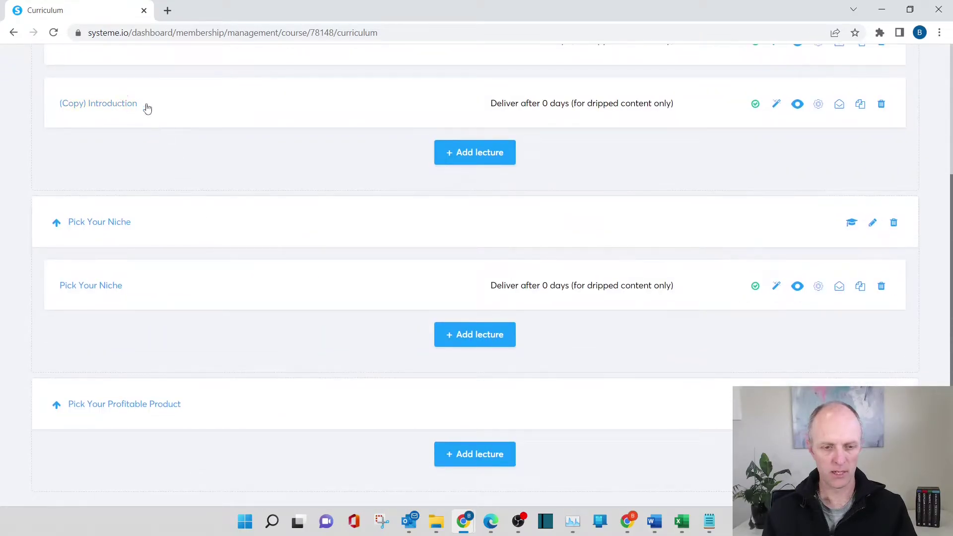
drag(285, 104, 469, 427)
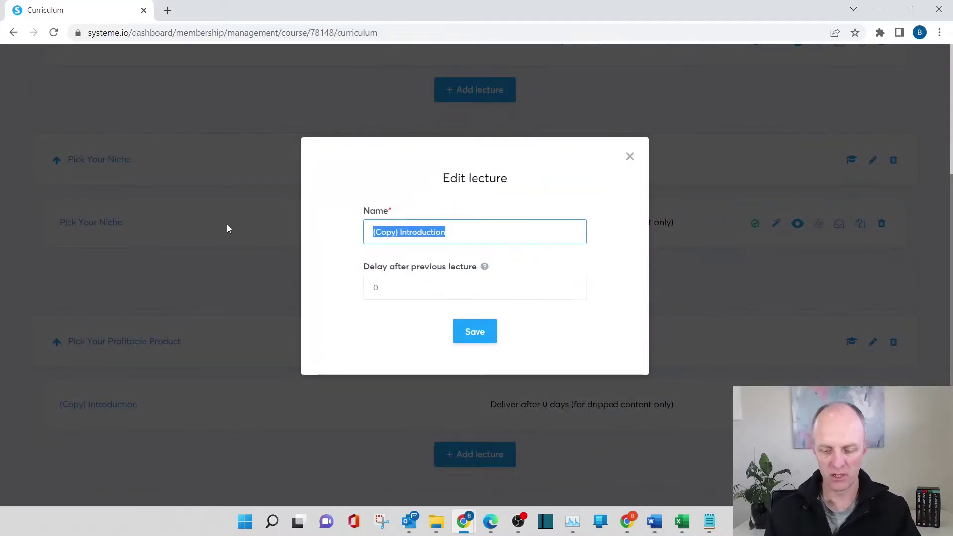
text(Pick Your Profitable Product)
click(473, 334)
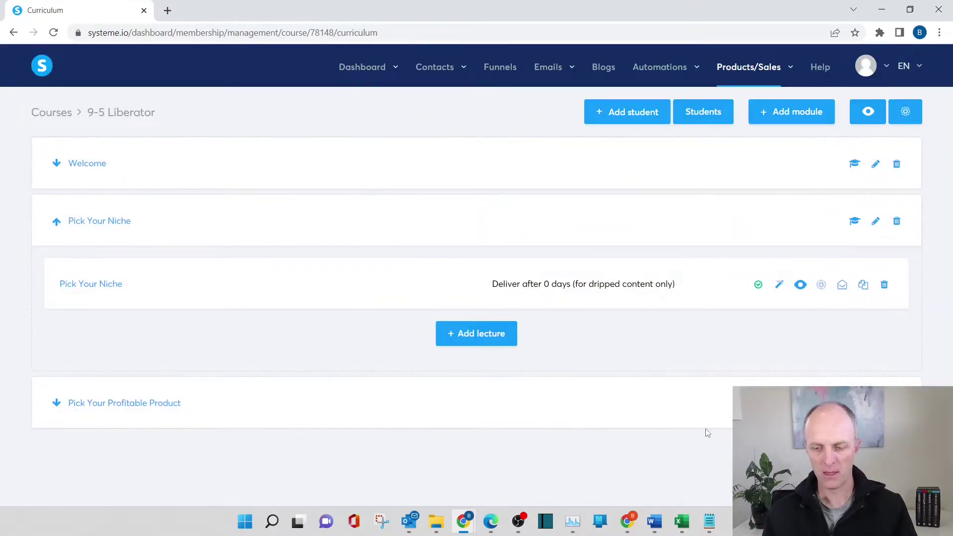
- Change the heading on the Pick Your Profitable Product lecture page to "Lecture 1: Pick Your Profitable Product" and save the page
click(110, 395)
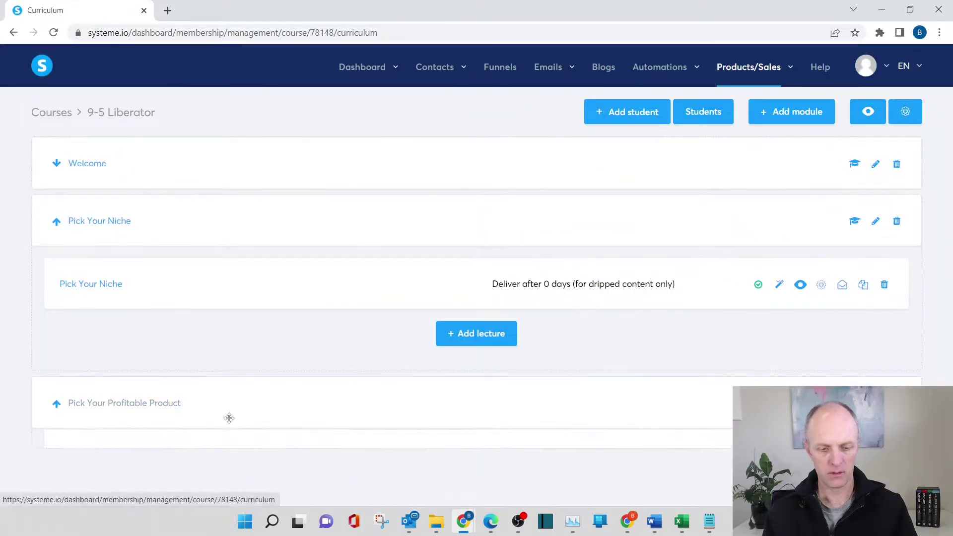
scroll(585, 398, down, 2)
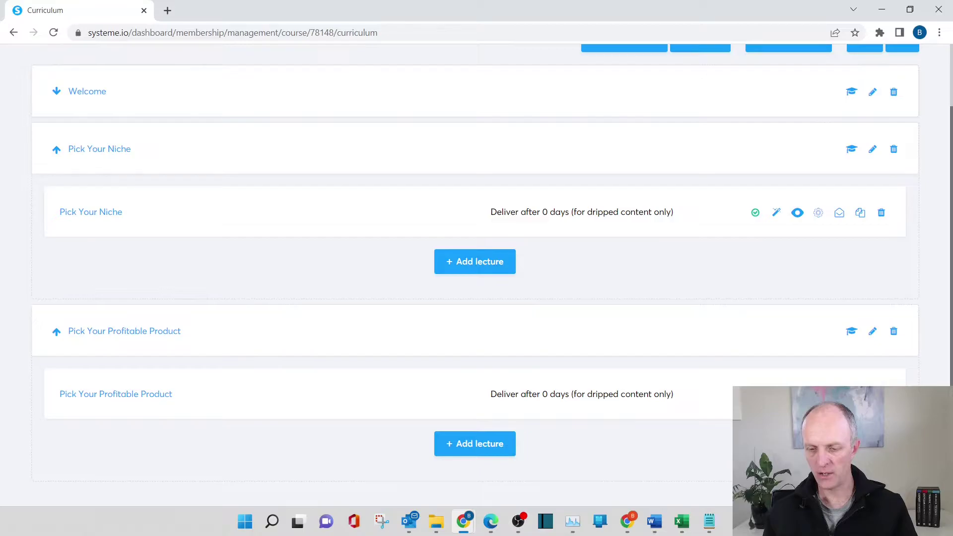
click(776, 394)
double_click(358, 115)
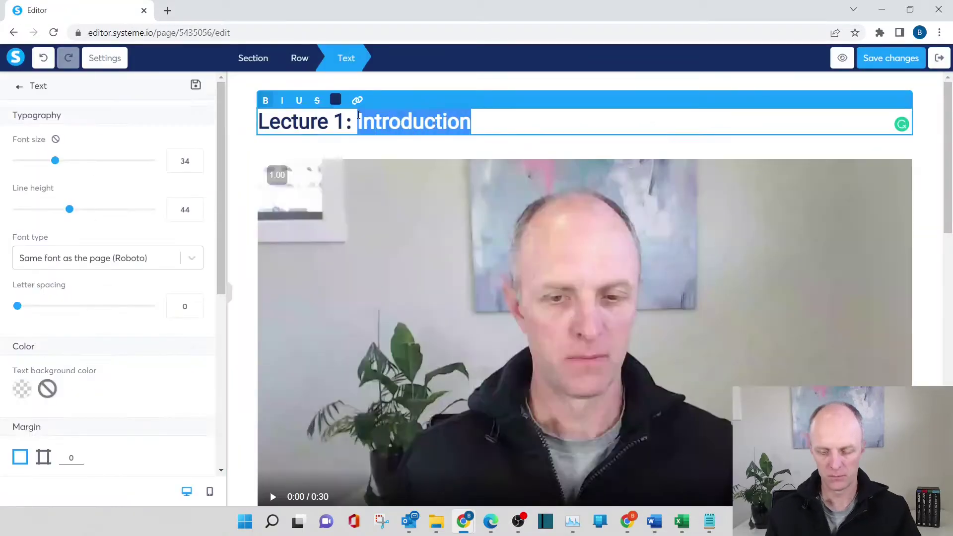
text(Pick Your Profitable Product)
click(891, 59)
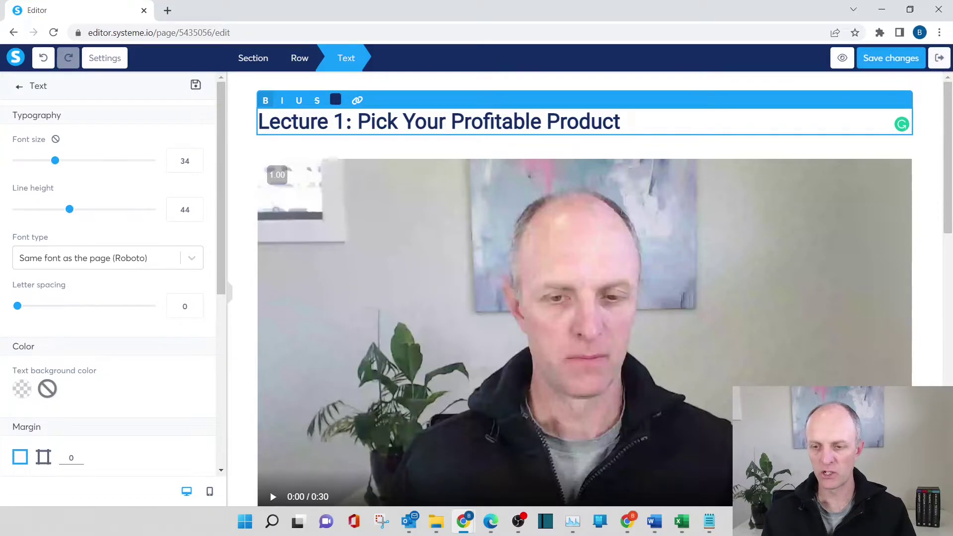
click(942, 58)
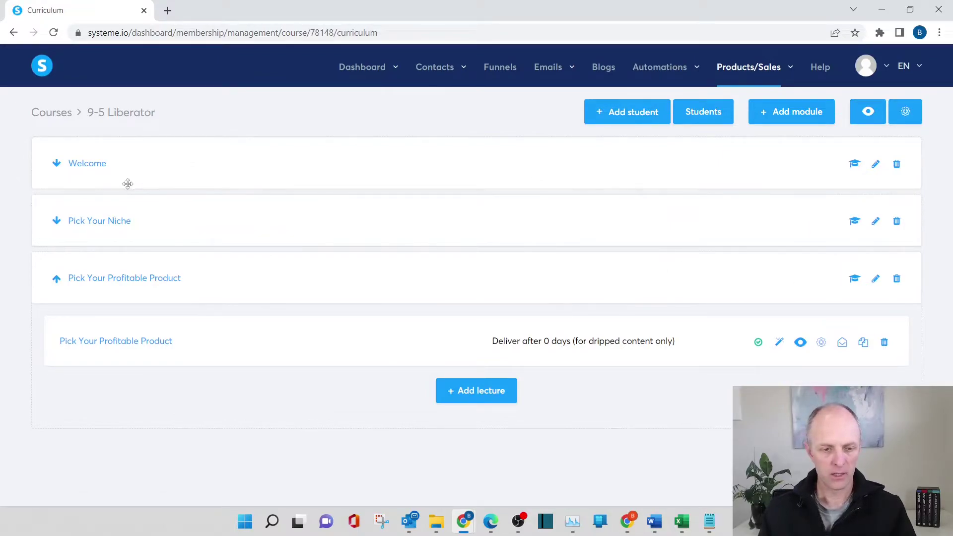
- Activate the lectures in the Welcome, Pick Your Niche and Pick Your Profitable Product modules
click(56, 163)
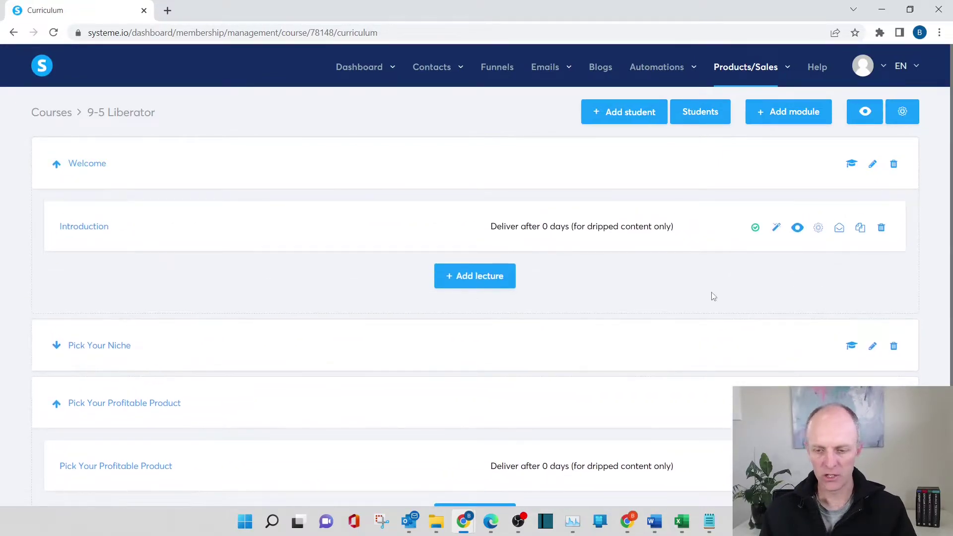
click(755, 227)
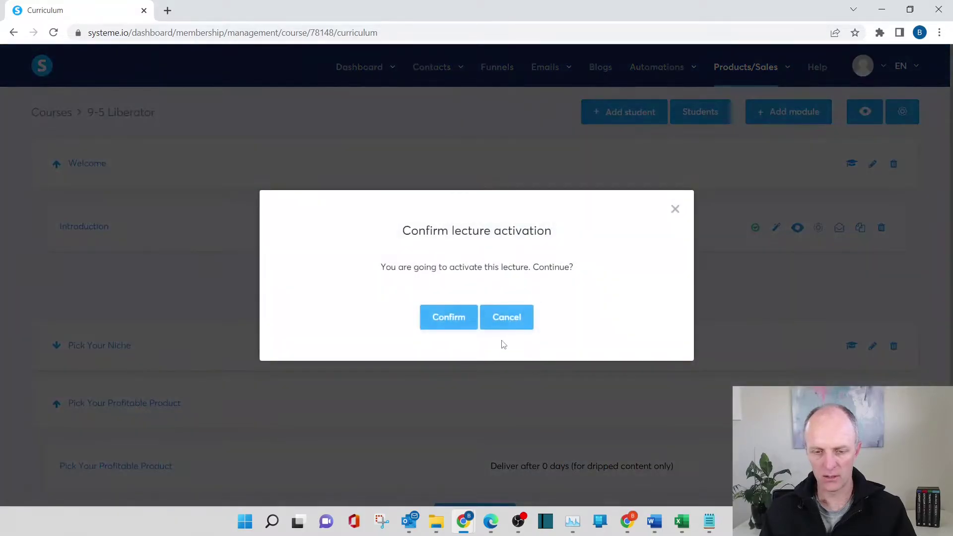
click(472, 324)
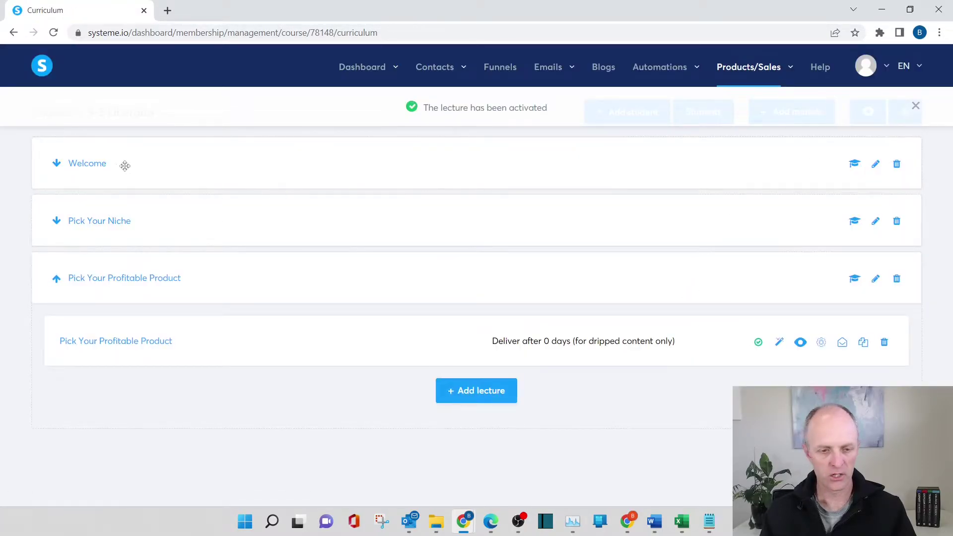
click(92, 164)
click(755, 284)
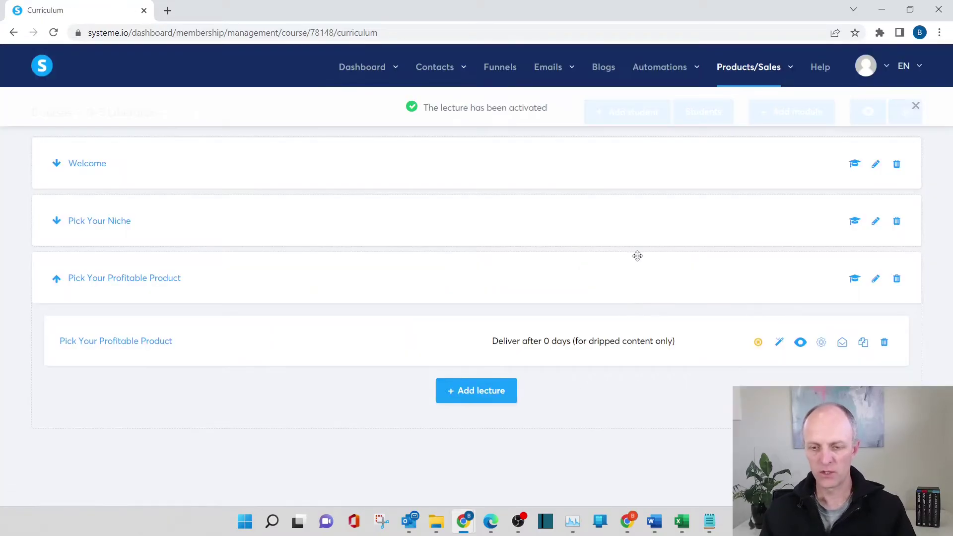
click(89, 165)
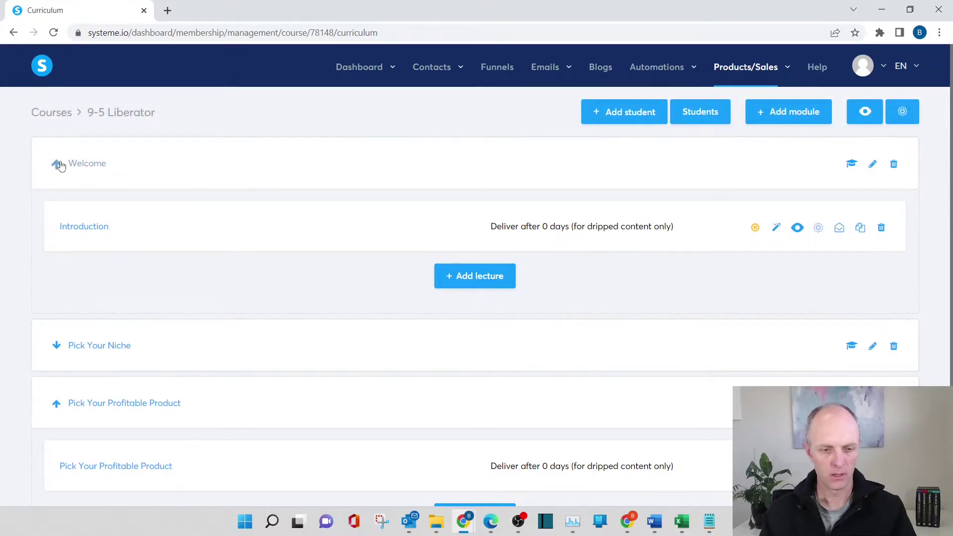
click(57, 163)
- Preview the course as a student, expanding its modules and viewing the Pick Your Niche lecture, and close the preview
click(864, 111)
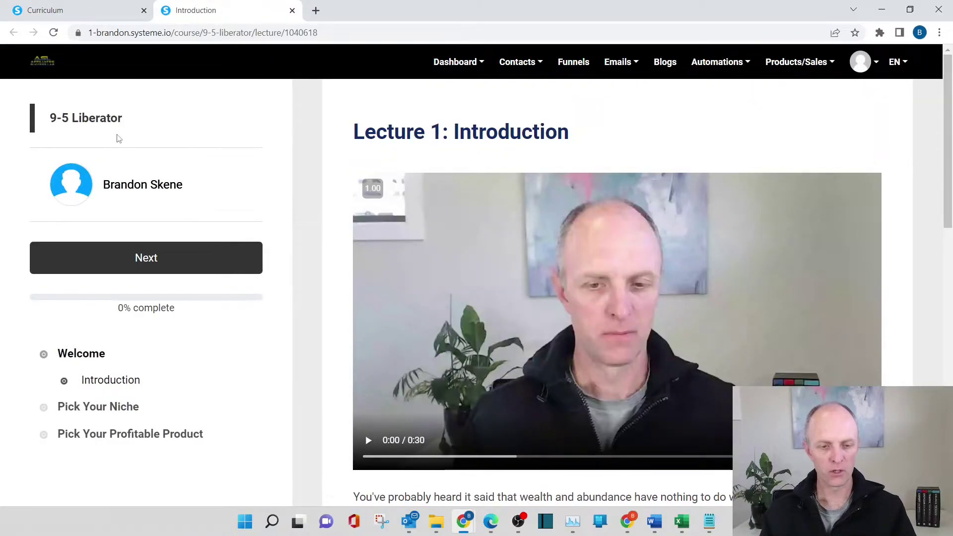
scroll(74, 372, down, 1)
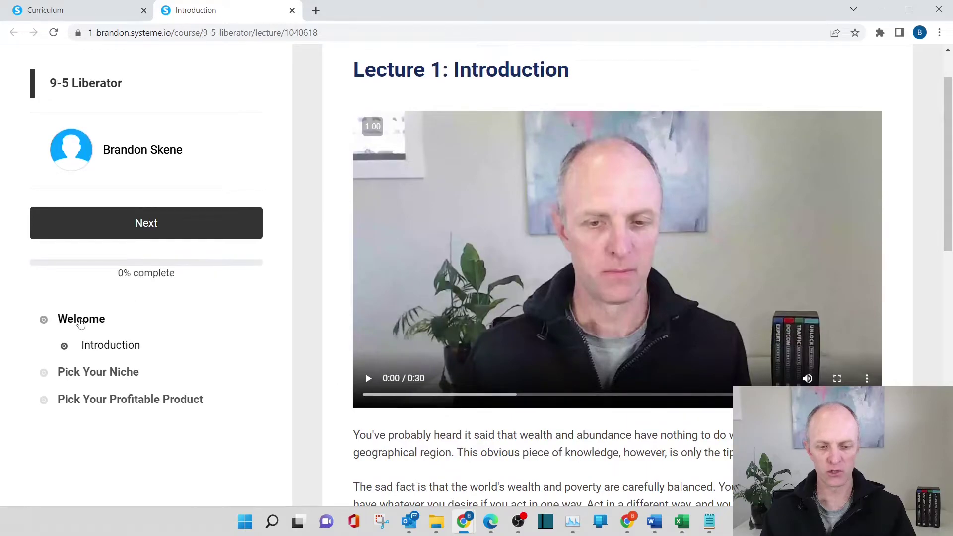
click(70, 375)
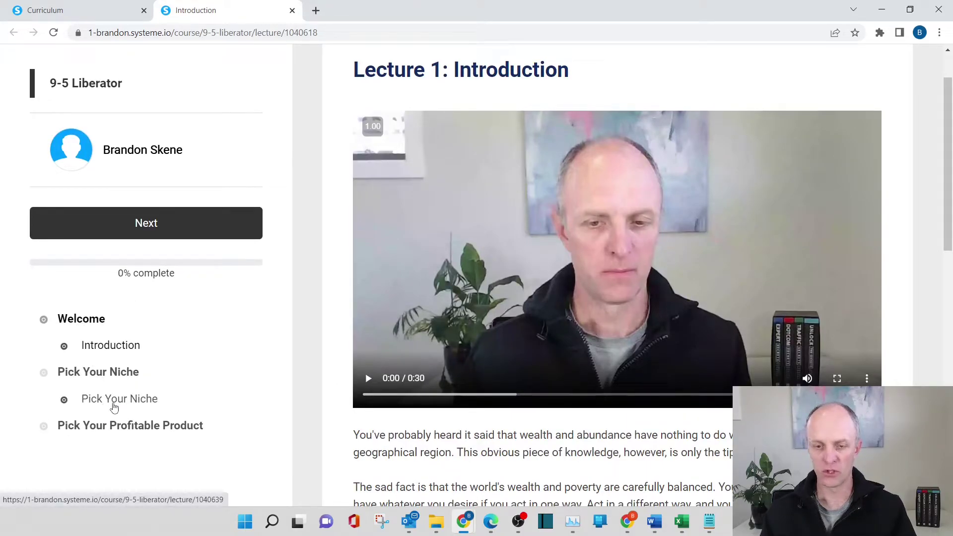
click(96, 425)
scroll(216, 332, down, 1)
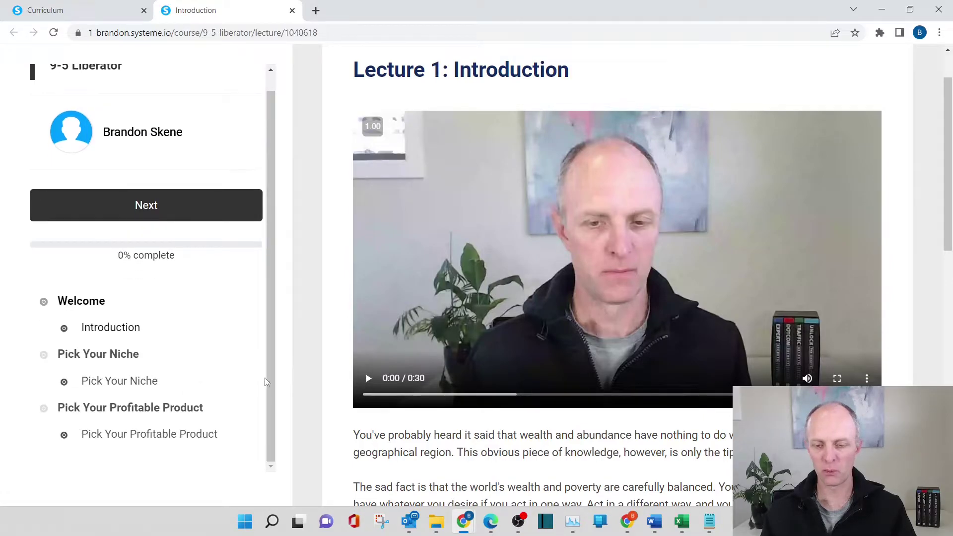
click(110, 384)
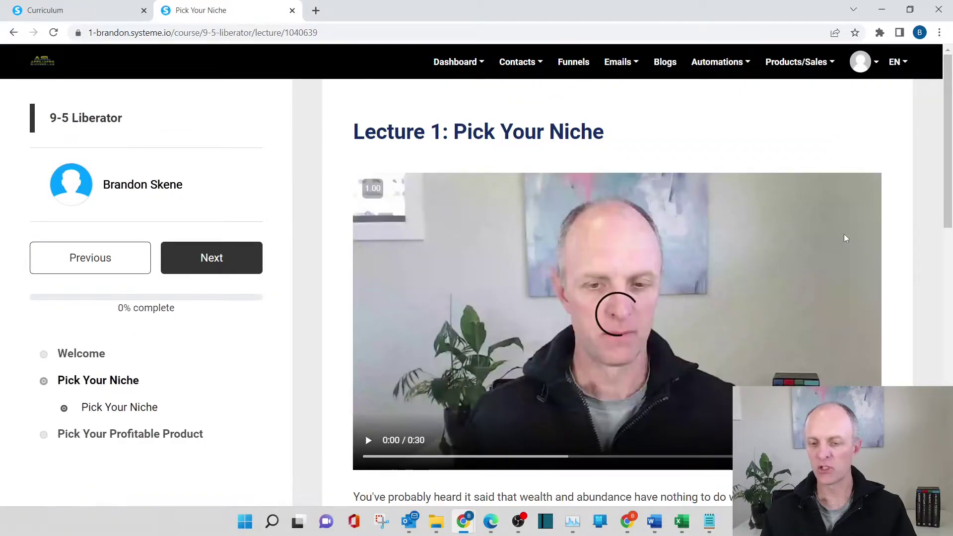
key(ctrl+w)
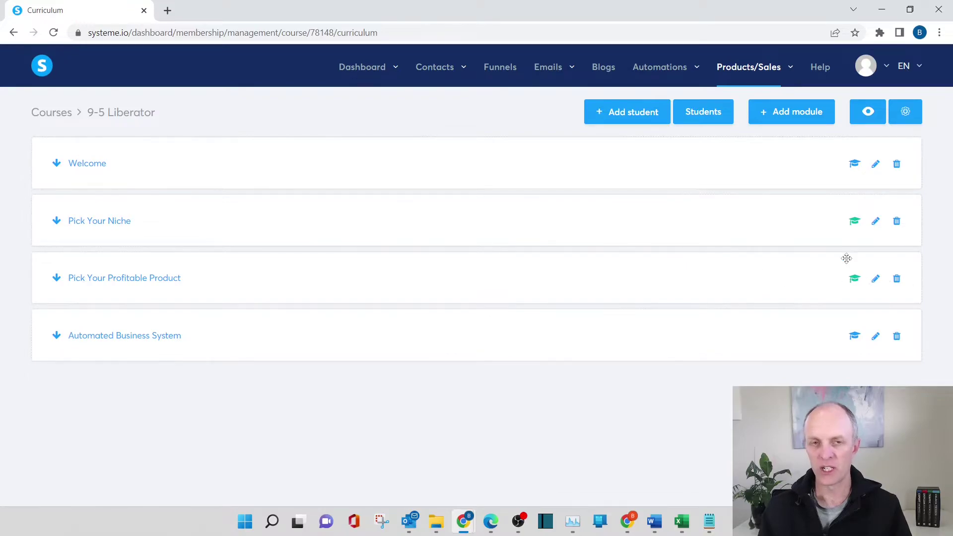
- Create a quiz for the Automated Business System module with the question "What is the best automated business system?"
click(852, 337)
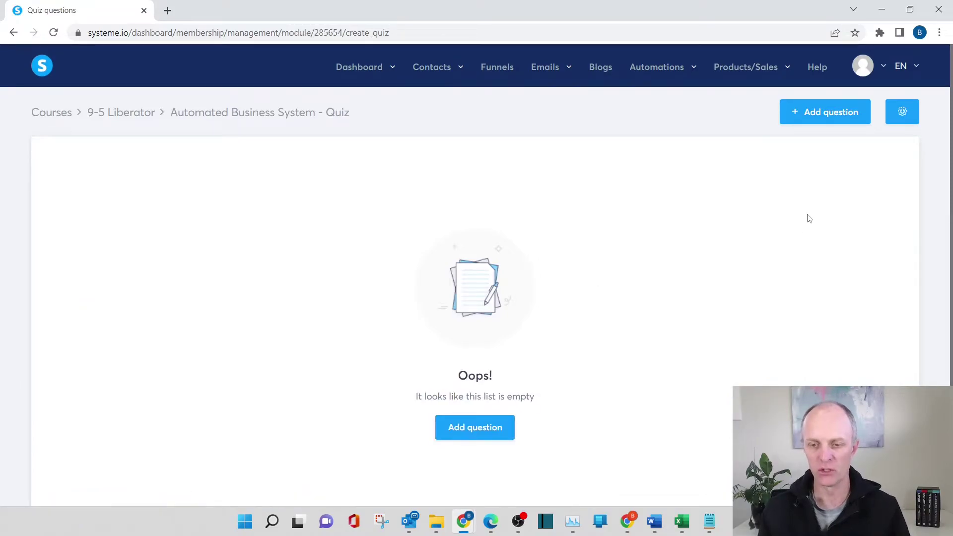
click(816, 124)
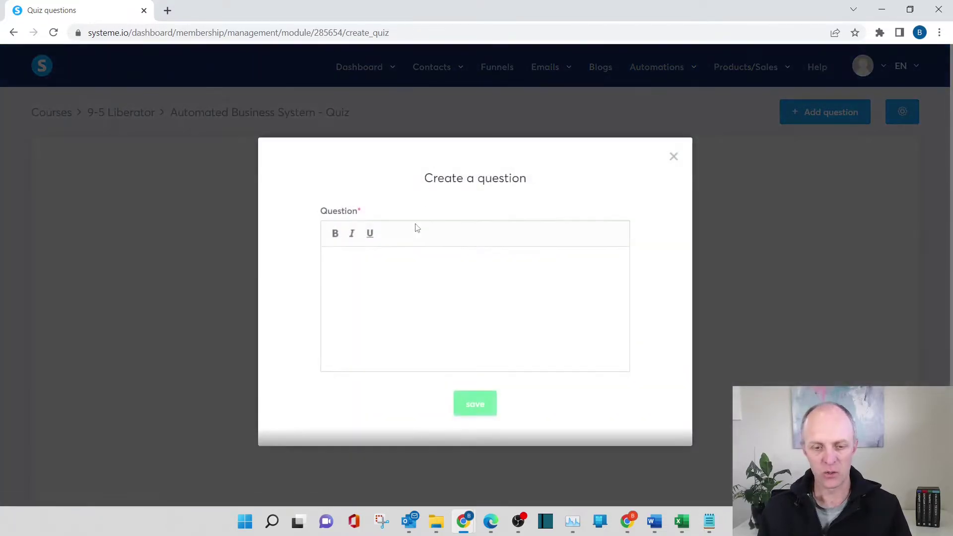
click(455, 279)
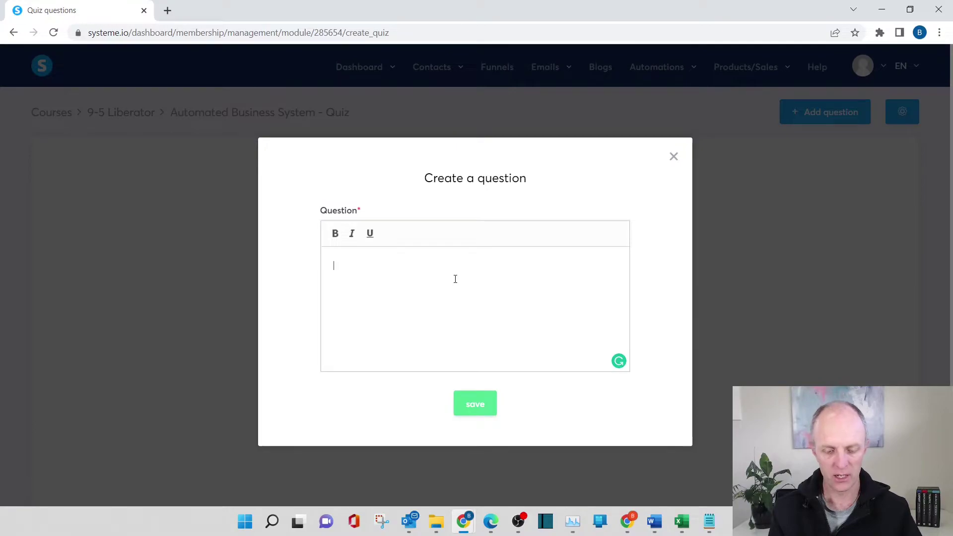
text(What is the best automated business system?)
click(484, 404)
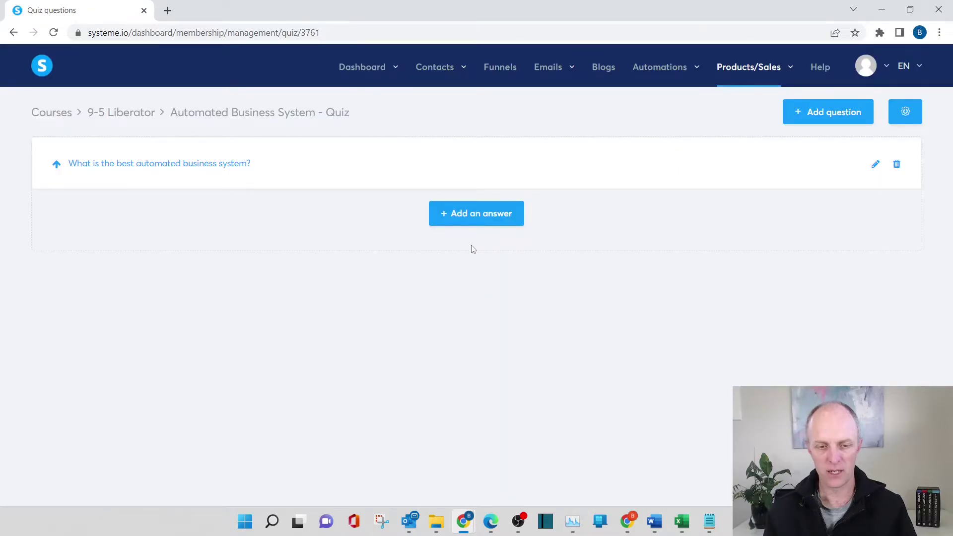
- Add "Sales Funnel" as the correct answer to the quiz question
click(477, 213)
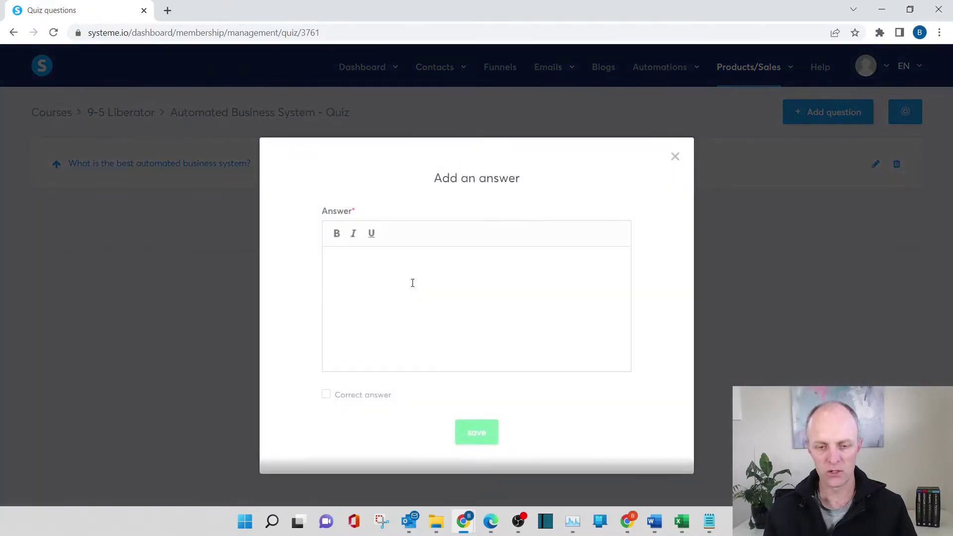
click(385, 268)
text(Sales Funnel)
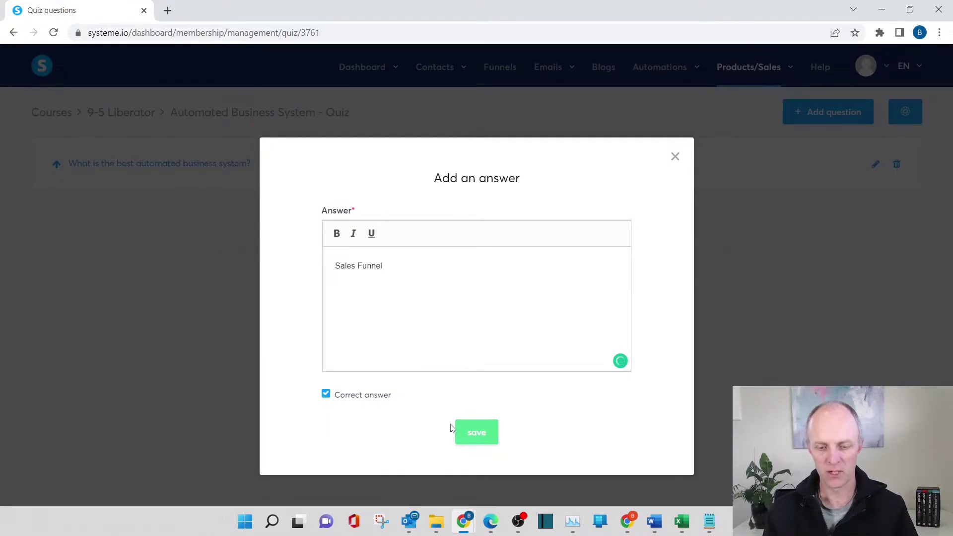
click(464, 431)
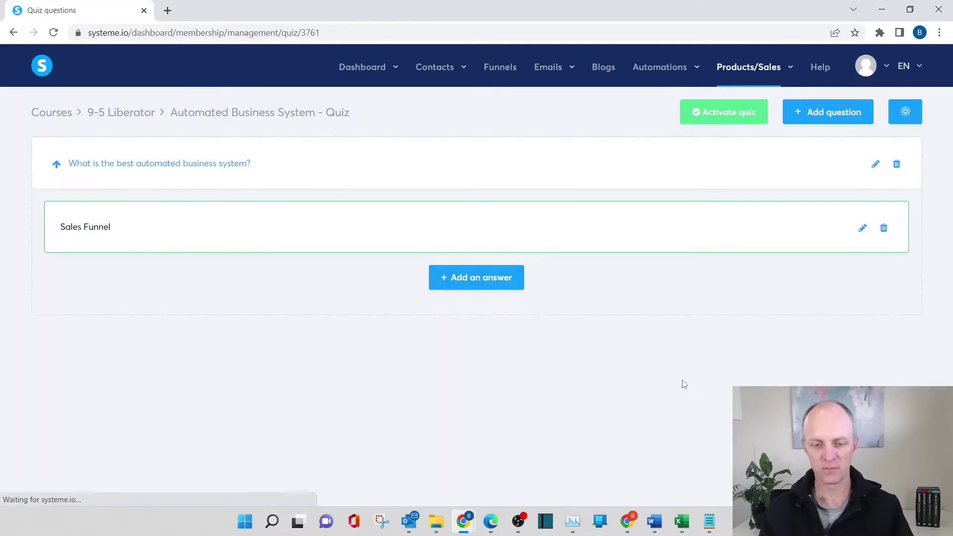
- Add "Website" as an incorrect answer to the quiz question and activate the quiz
click(464, 278)
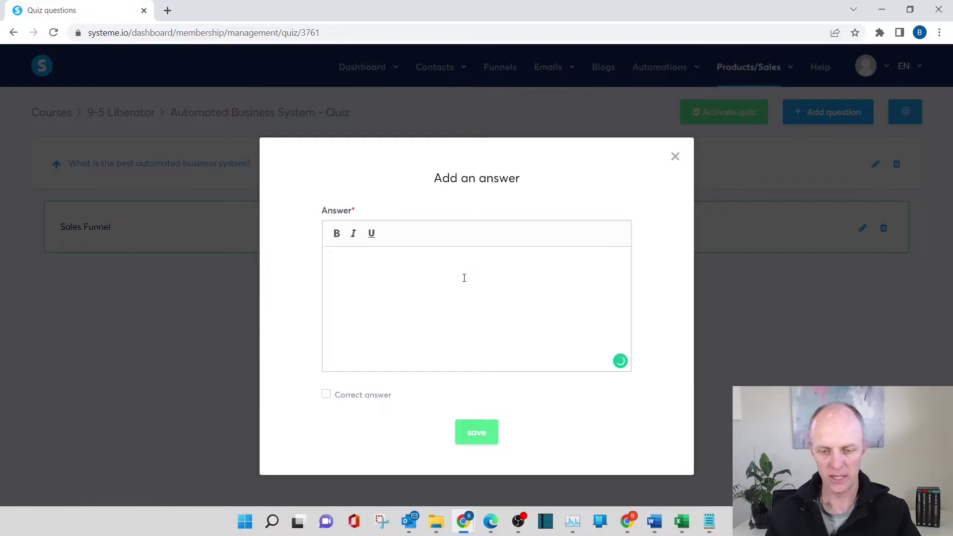
text(Website)
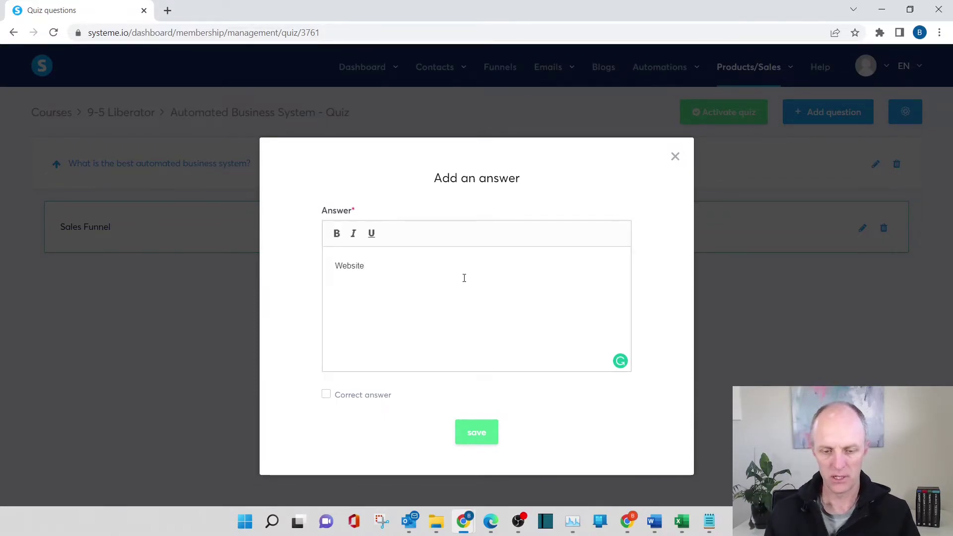
click(486, 439)
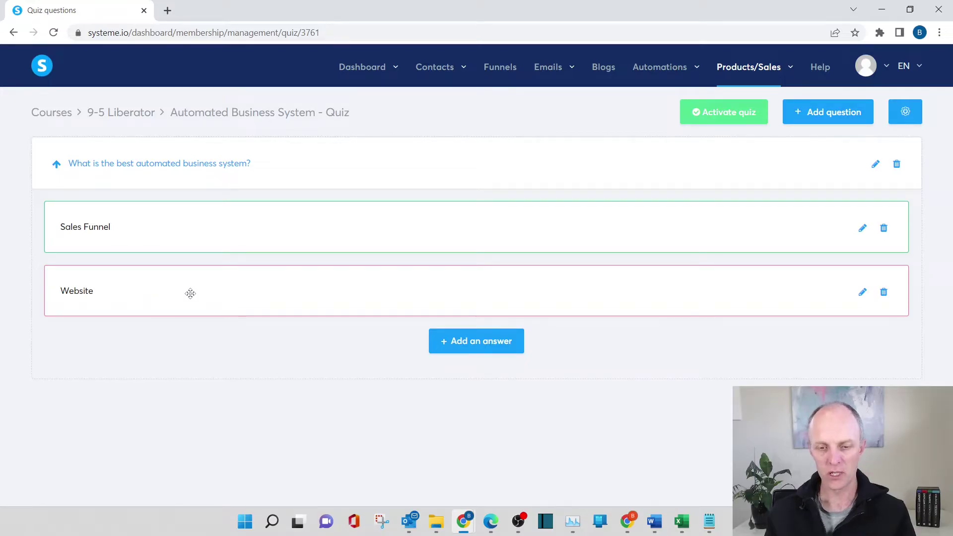
click(690, 115)
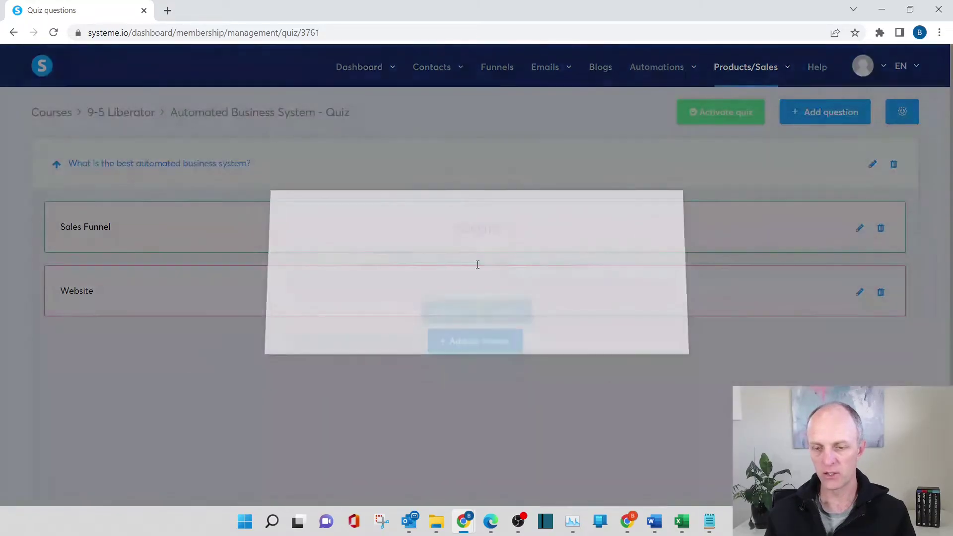
click(436, 318)
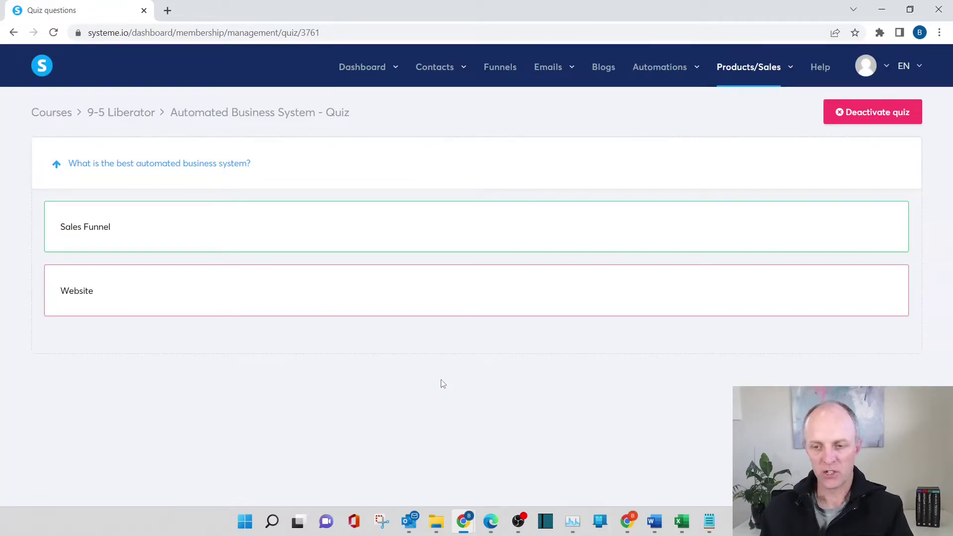
- Preview the course as a student, answer the Pick Your Profitable Product quiz with "Low, Mid and High ticket", and view the results
click(134, 112)
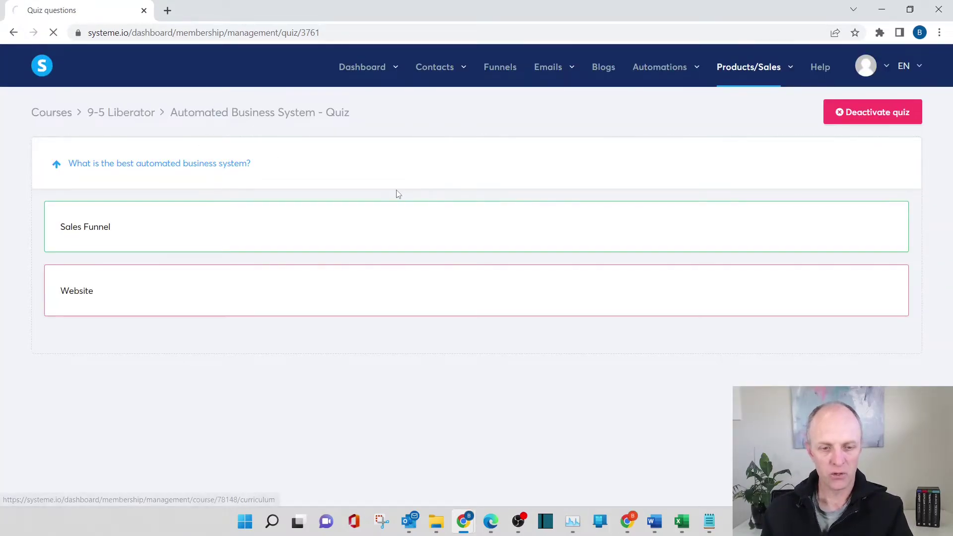
click(854, 123)
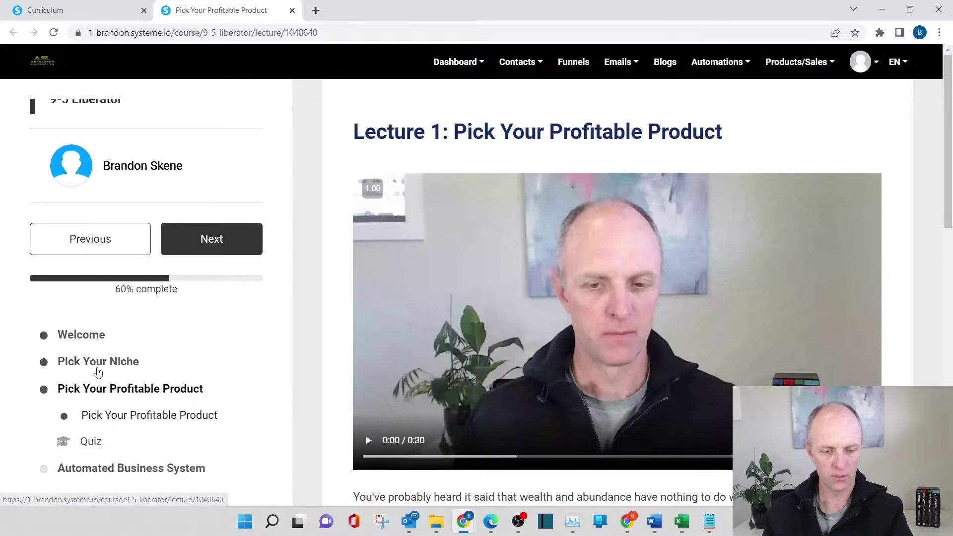
click(105, 476)
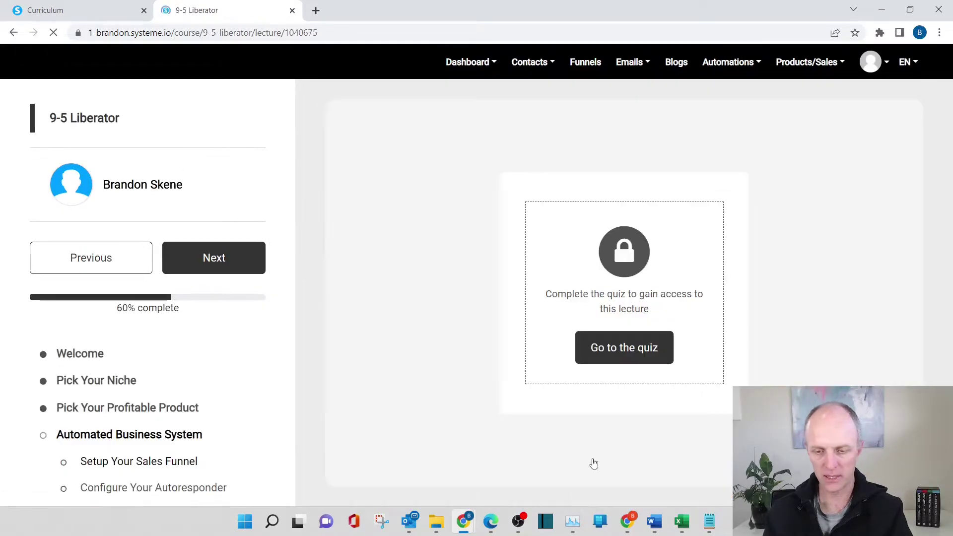
click(626, 355)
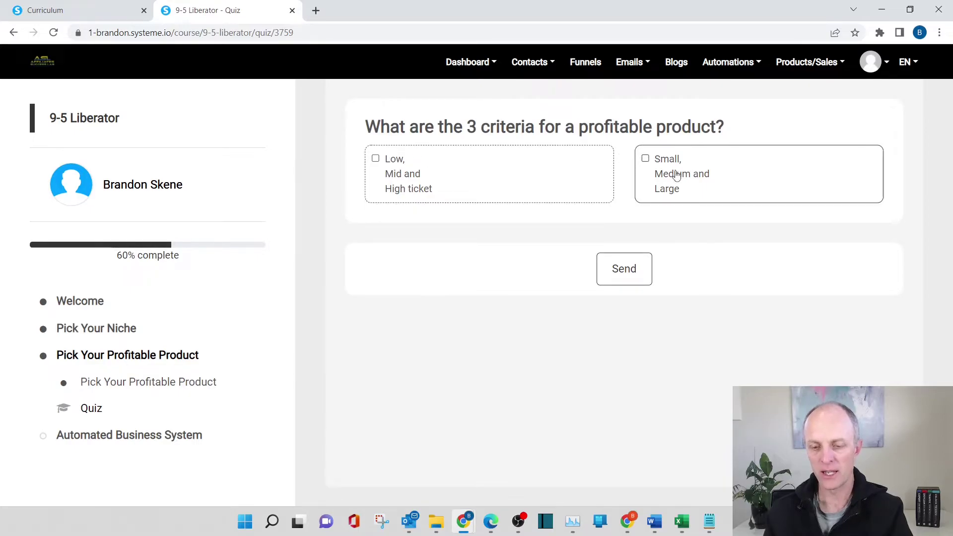
click(375, 159)
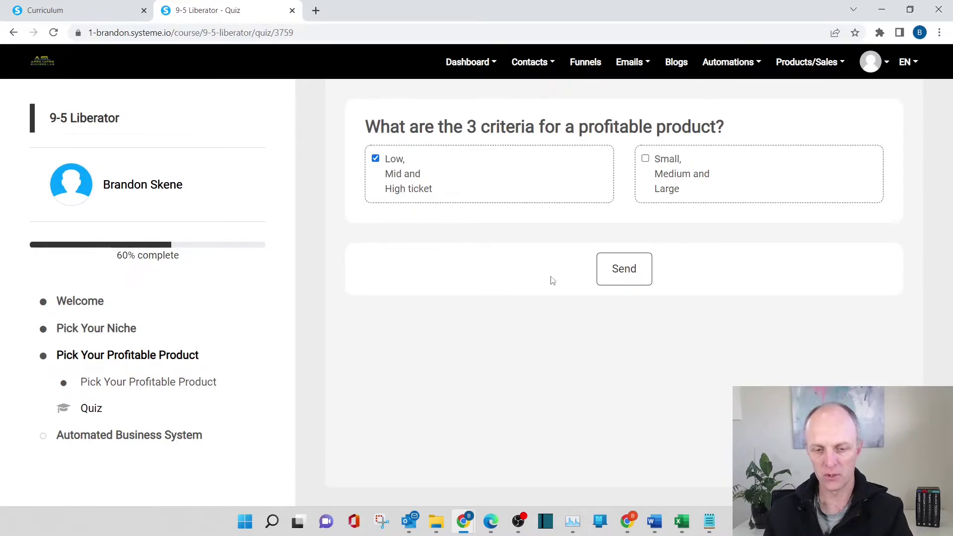
click(632, 277)
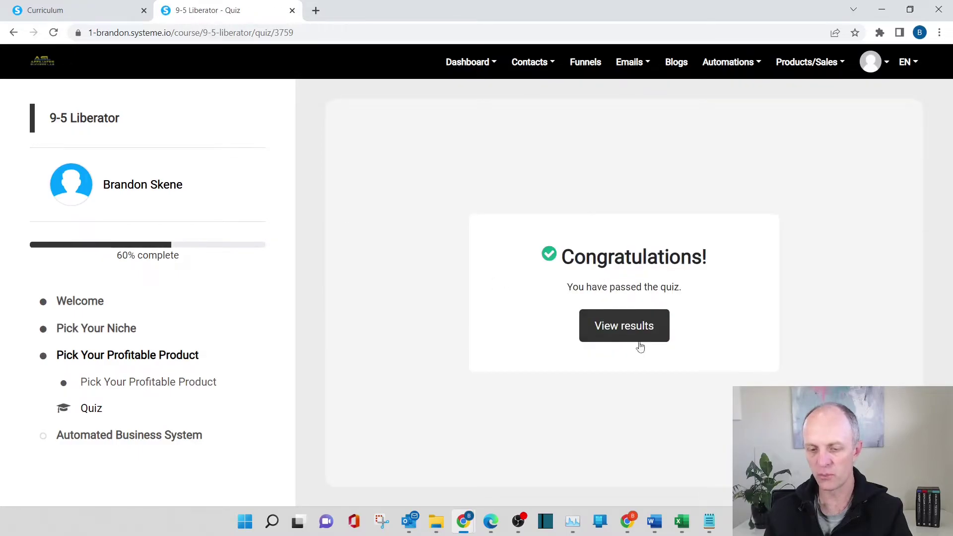
click(629, 333)
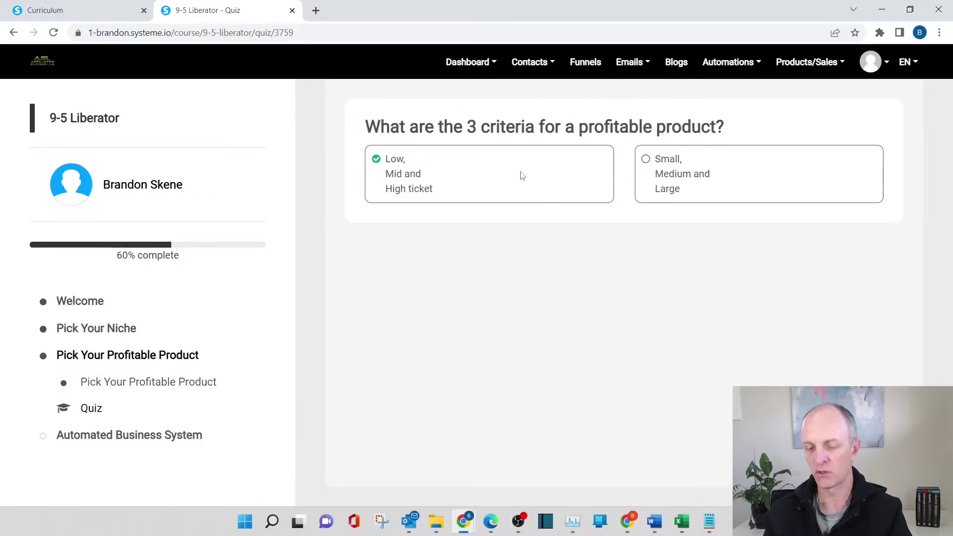
- Open the Setup Your Sales Funnel lecture in the Automated Business System module, look through it, and mark it as complete
click(114, 440)
scroll(205, 451, down, 1)
click(117, 445)
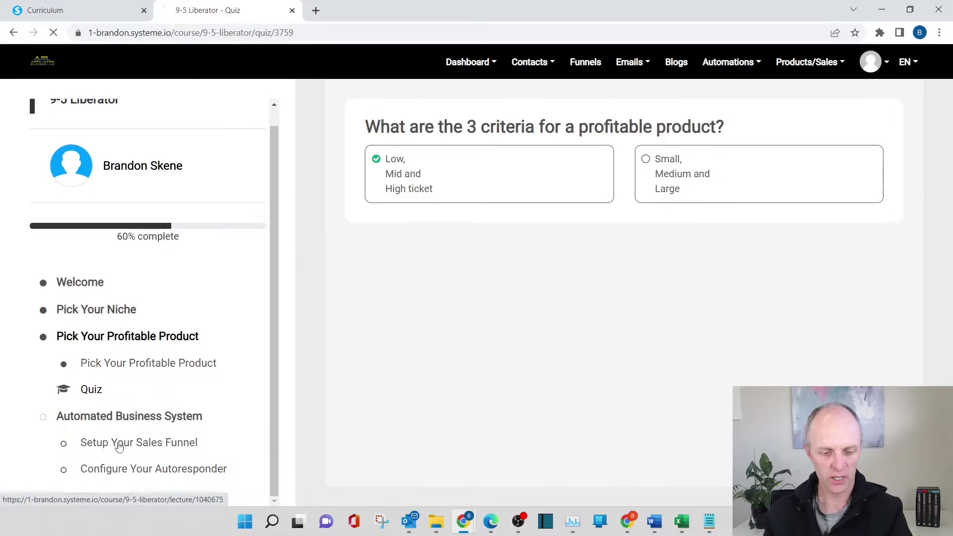
scroll(679, 278, down, 10)
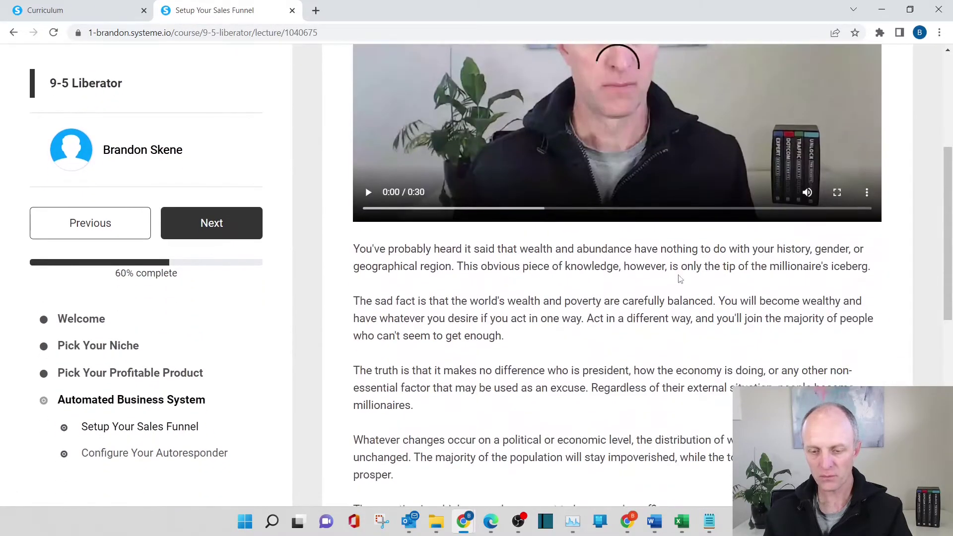
scroll(680, 284, up, 7)
scroll(667, 272, down, 11)
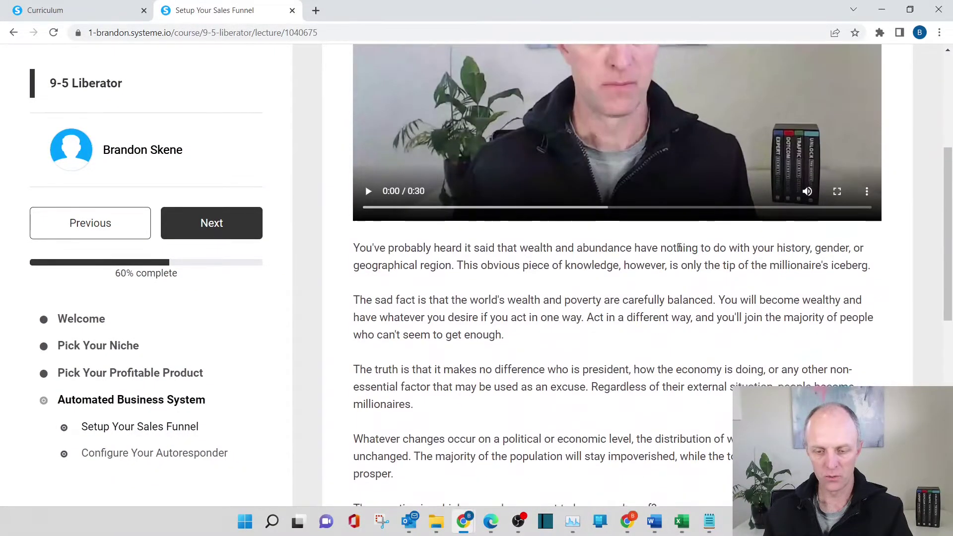
click(632, 456)
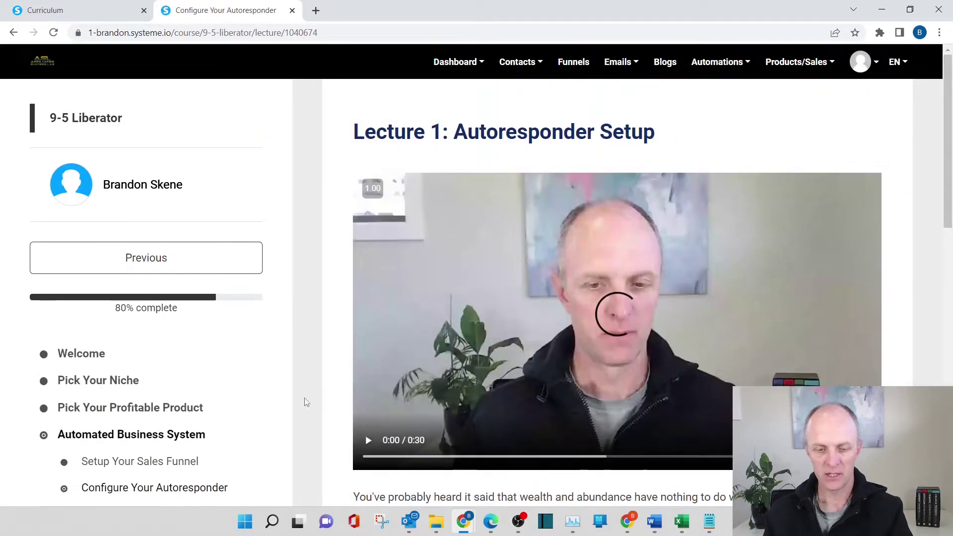
- Look through the Configure Your Autoresponder lecture and mark it as complete
scroll(229, 353, down, 1)
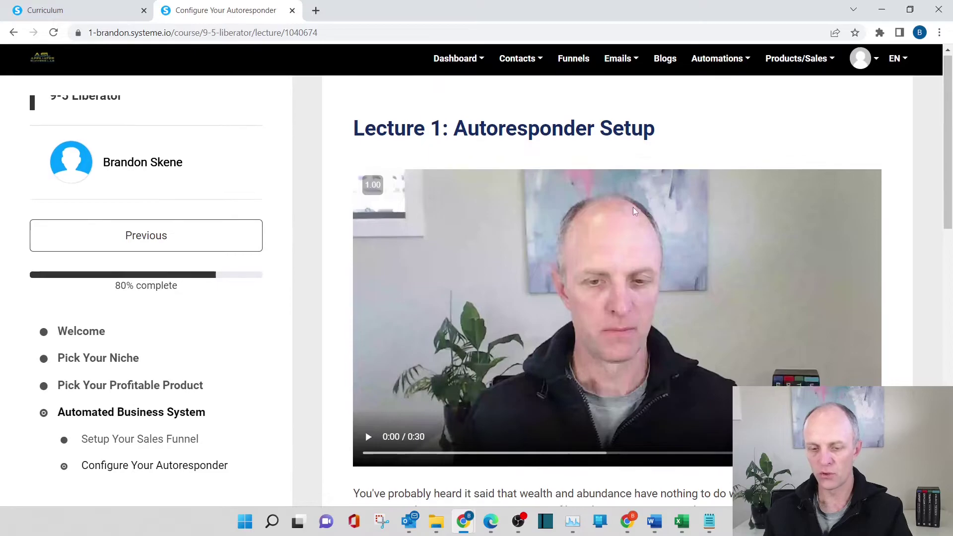
scroll(657, 355, down, 8)
scroll(658, 354, down, 4)
scroll(624, 380, down, 2)
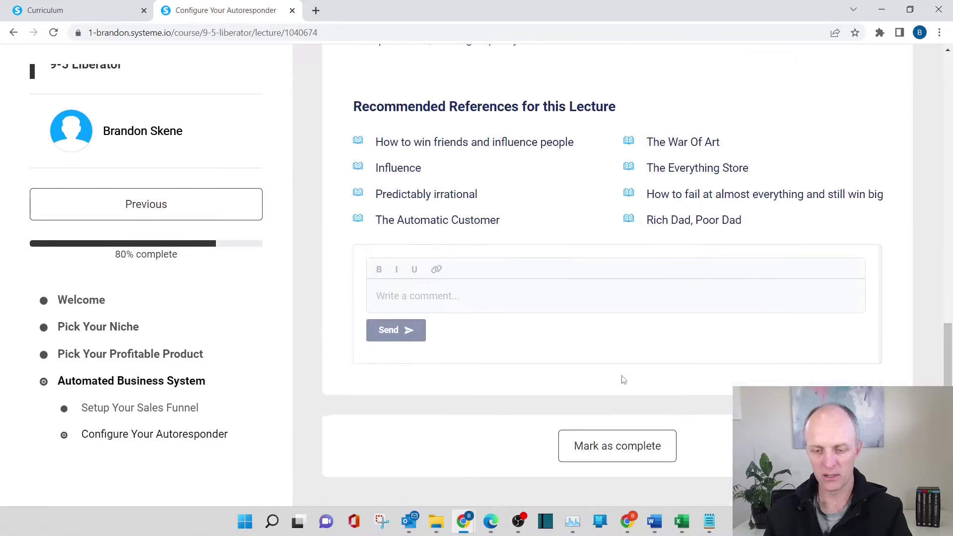
click(617, 445)
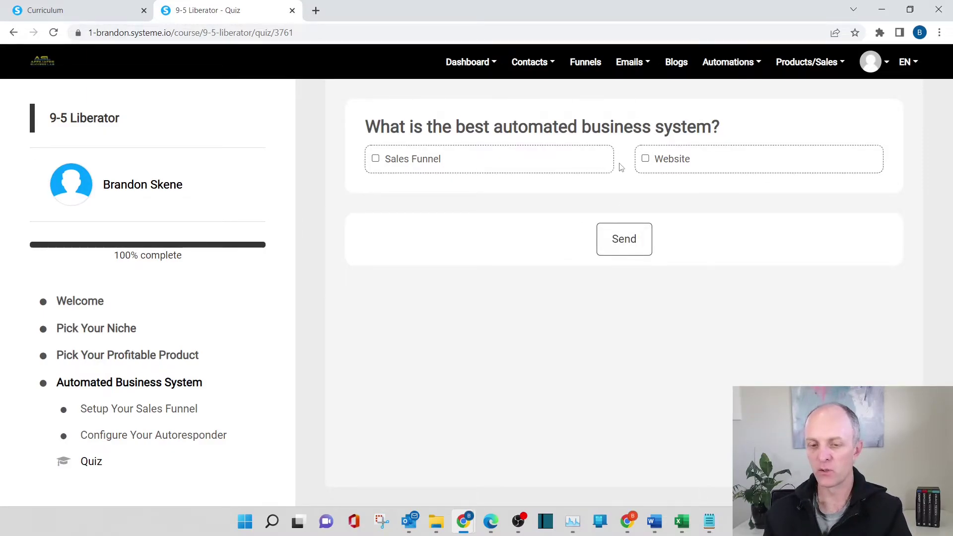
- Submit "Sales Funnel" as the answer to the Automated Business System quiz, view the results, and close the course preview
click(375, 160)
click(621, 241)
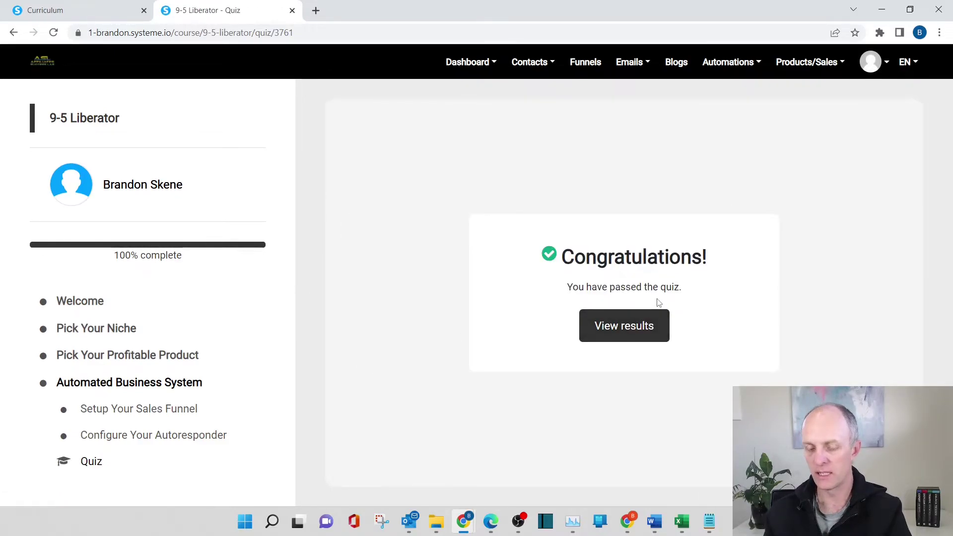
click(623, 326)
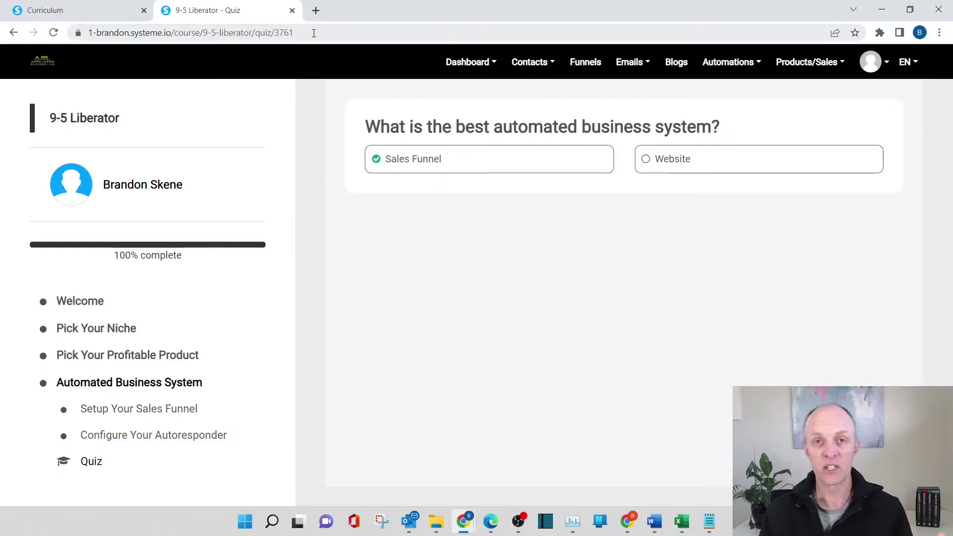
click(293, 11)
- Create a new funnel of type Sell named "5 Steps to Achieve Financial Freedom"
mouse_move(535, 77)
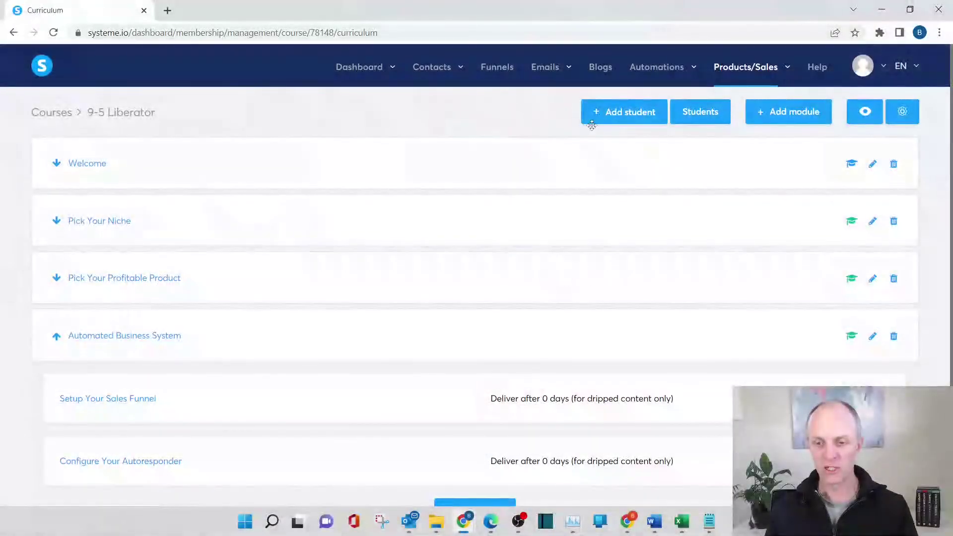
mouse_move(704, 107)
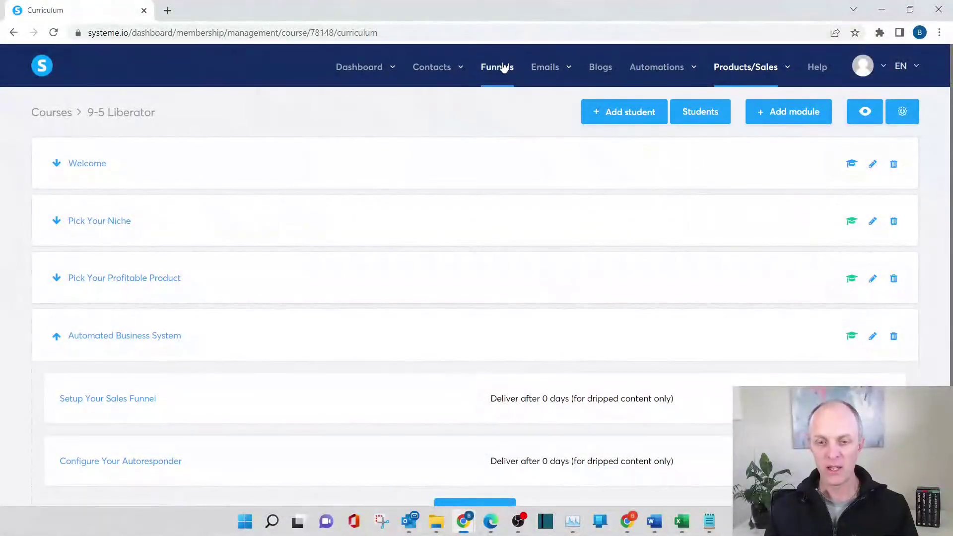
click(497, 67)
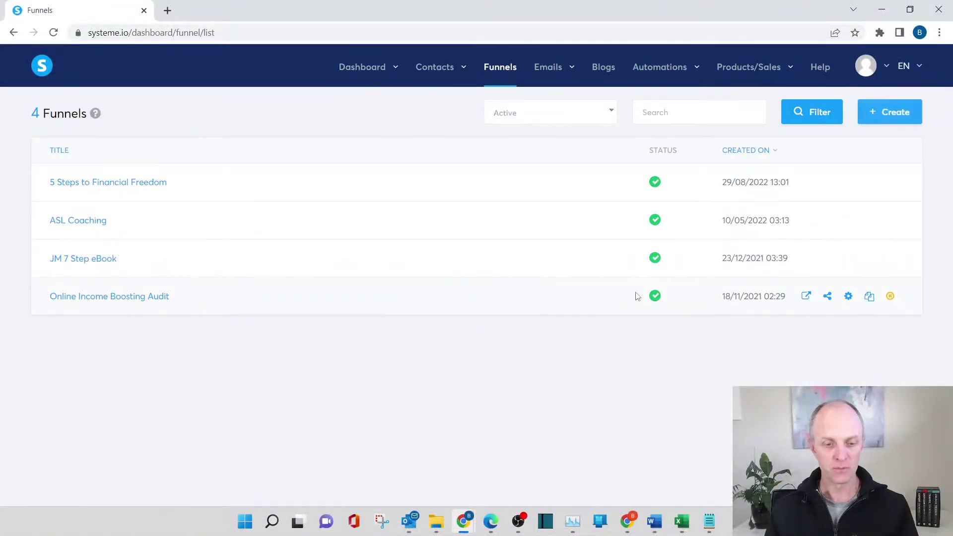
click(876, 115)
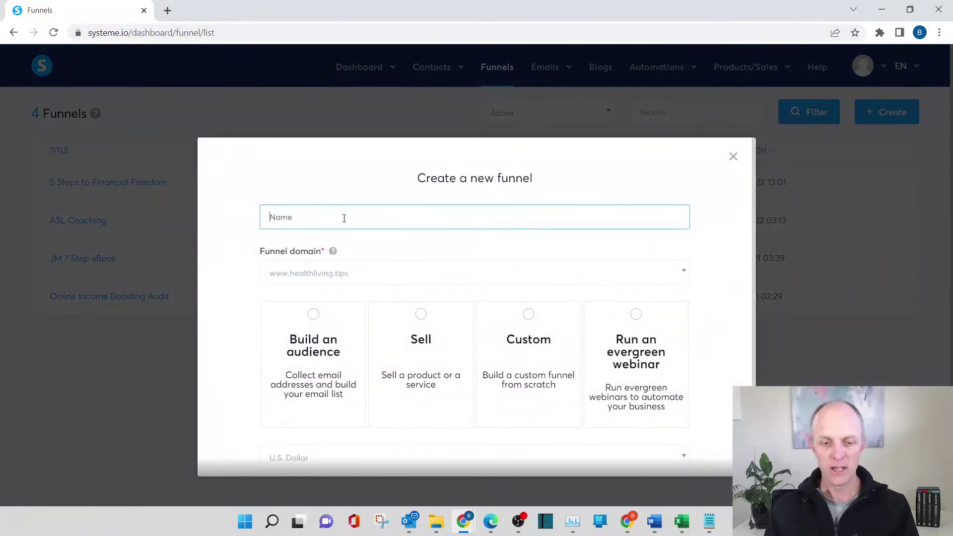
click(344, 218)
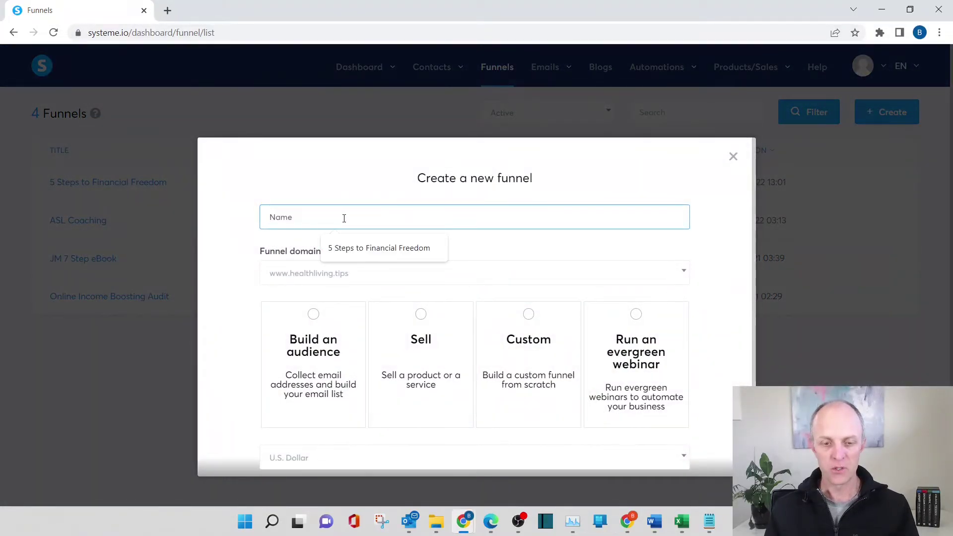
text(5 Steps to Achieve Financal Freedom)
click(359, 218)
text(i)
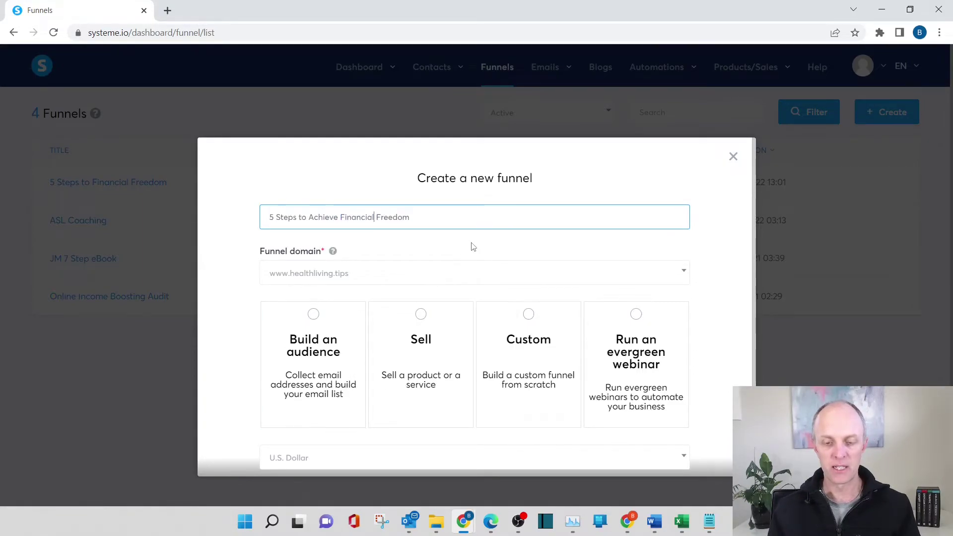
scroll(472, 247, down, 2)
click(420, 253)
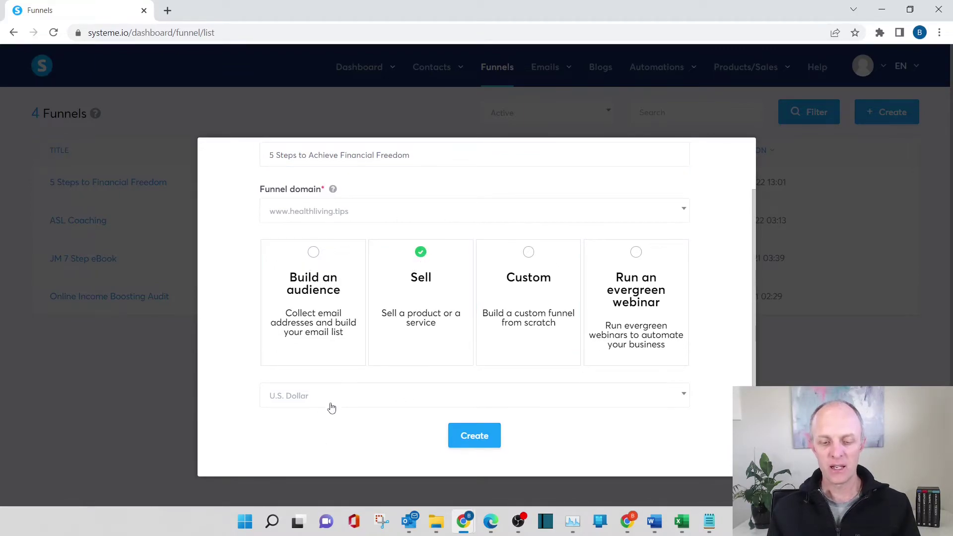
click(485, 443)
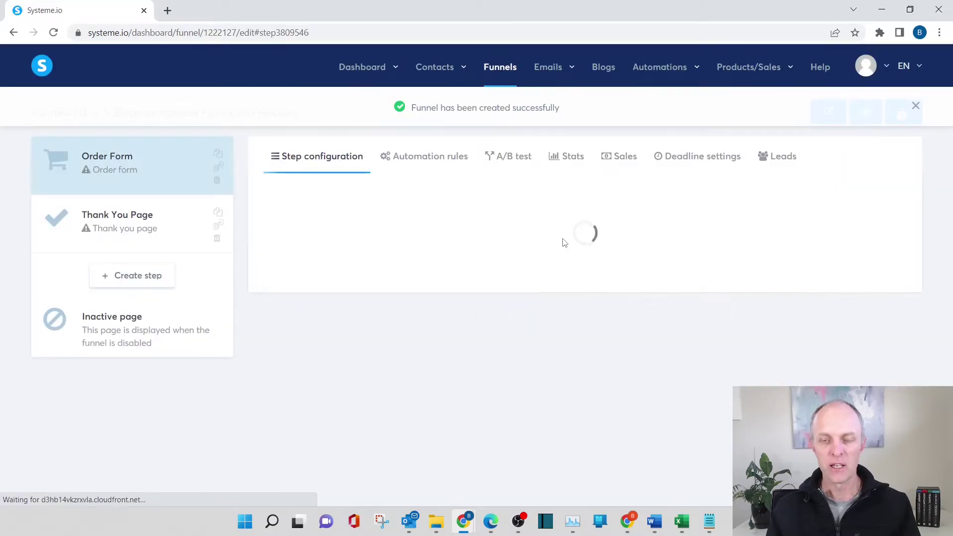
- Browse the order form templates and select the one with the 30-day satisfaction guarantee for the Order Form step
mouse_move(457, 251)
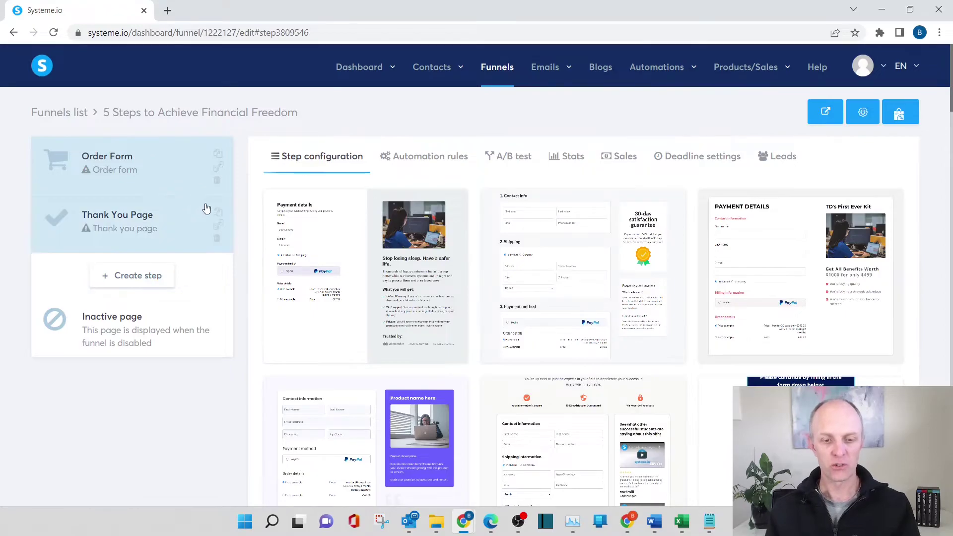
scroll(828, 278, down, 1)
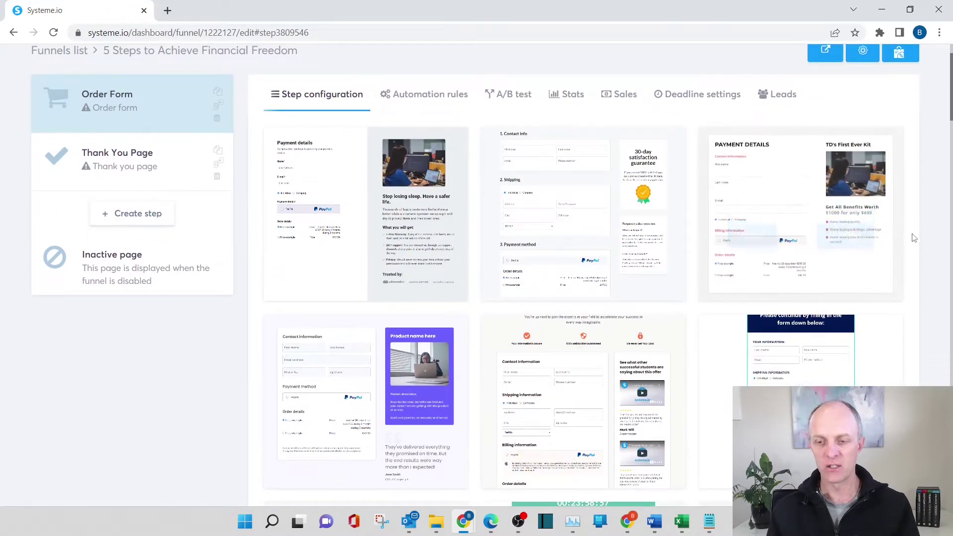
mouse_move(716, 227)
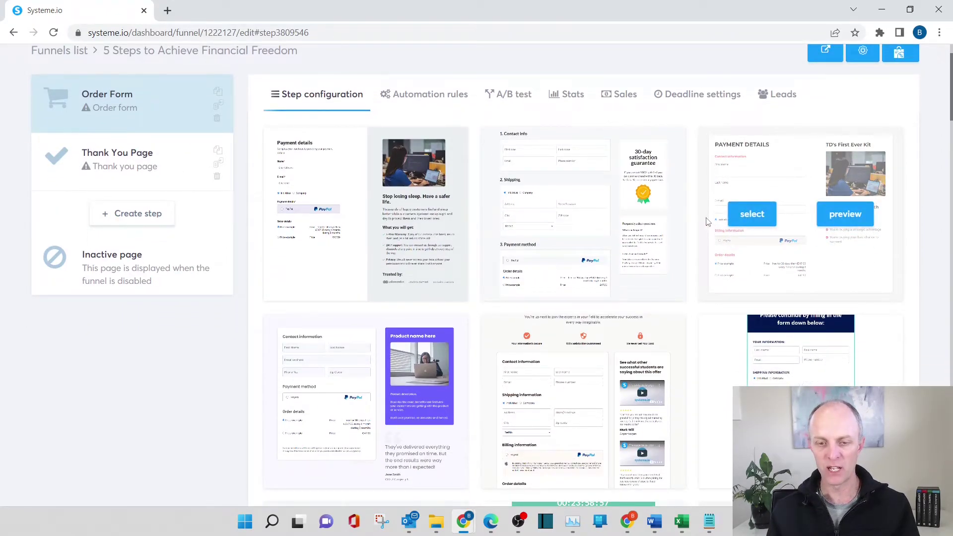
scroll(707, 220, down, 3)
scroll(695, 233, up, 4)
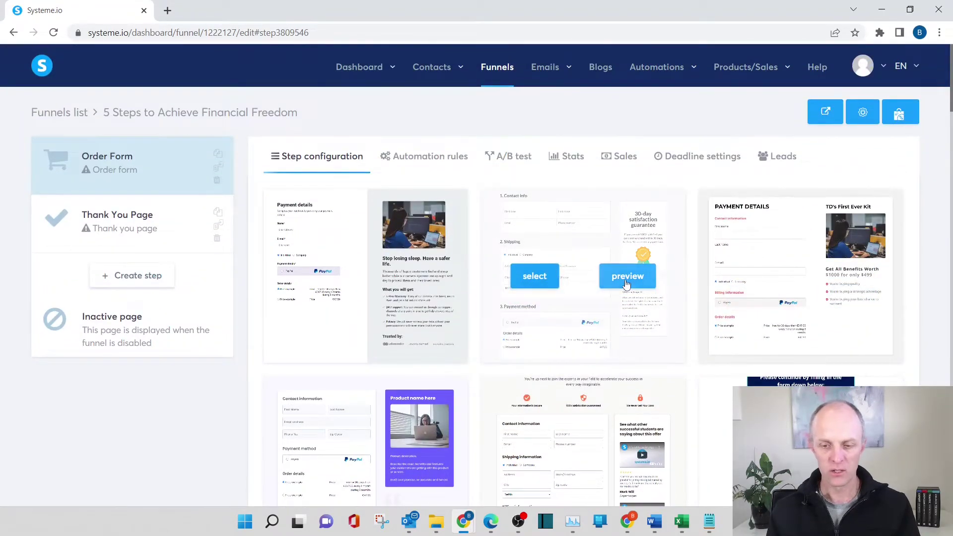
click(533, 277)
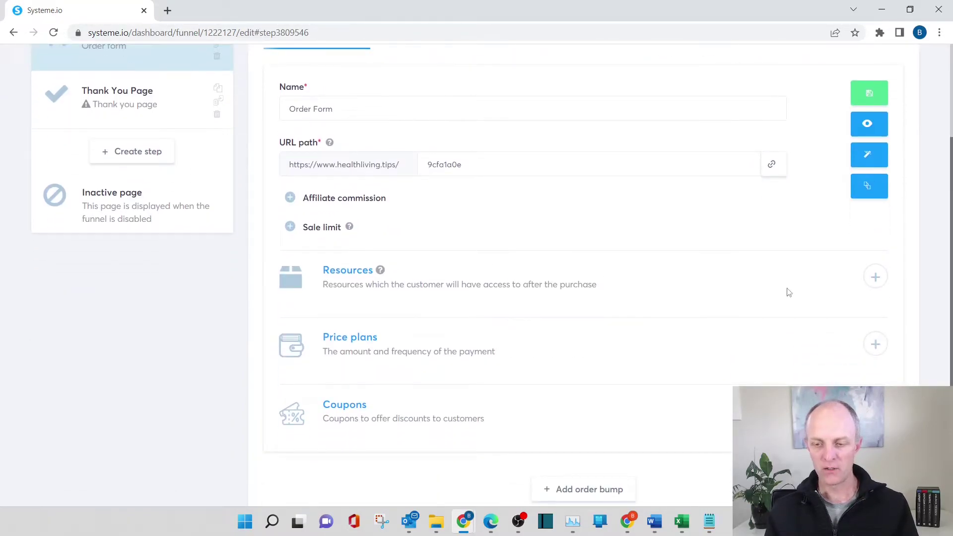
- Add the "9-5 Liberator" course as a resource of the Order Form step, with Full access
click(875, 277)
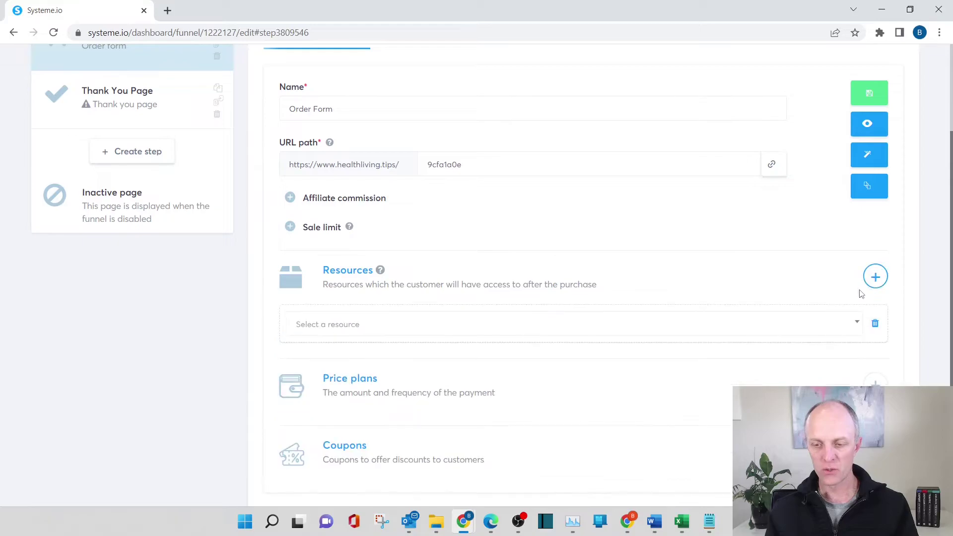
click(431, 326)
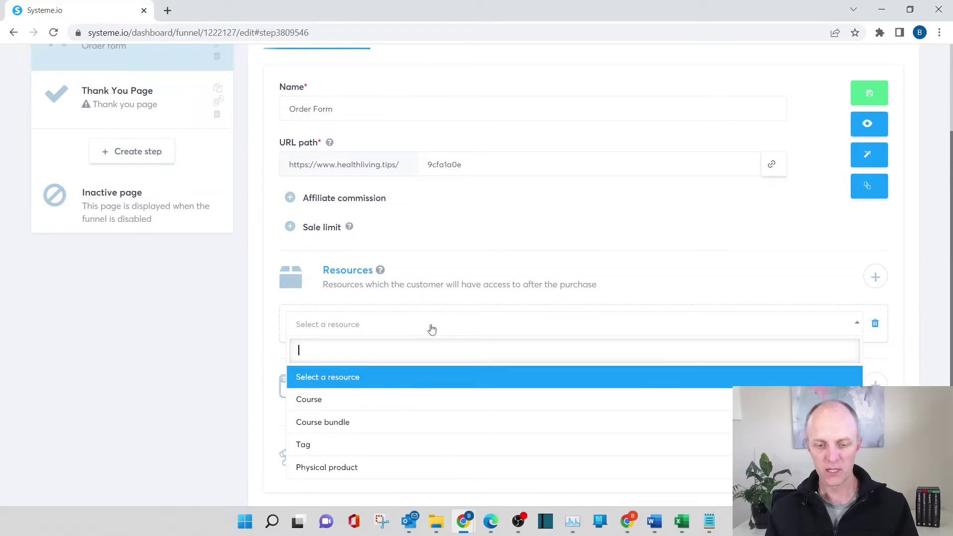
click(328, 404)
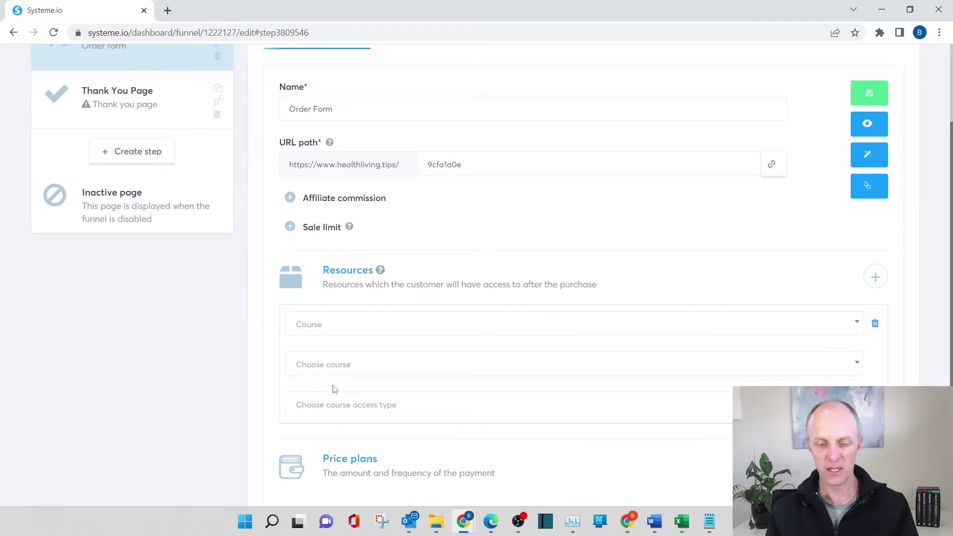
click(388, 371)
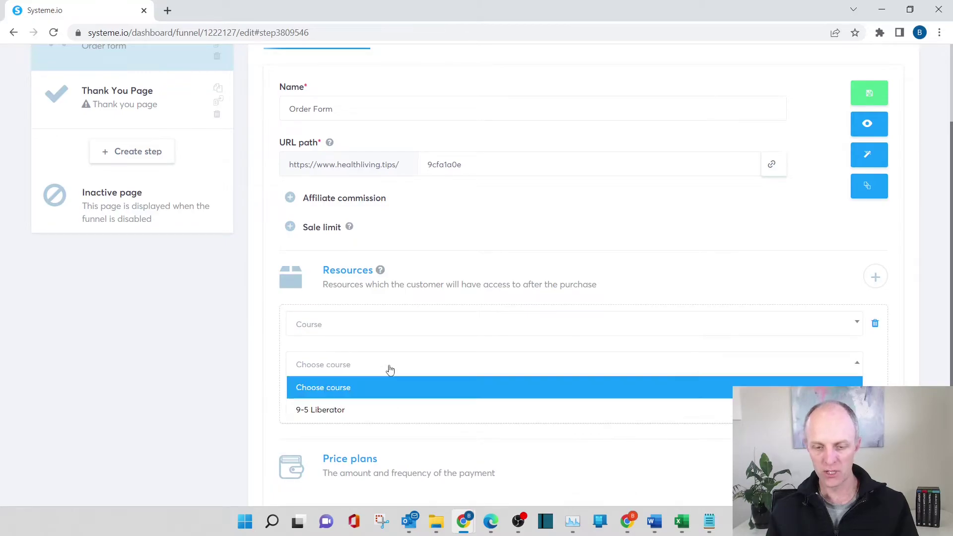
click(339, 411)
scroll(538, 278, down, 3)
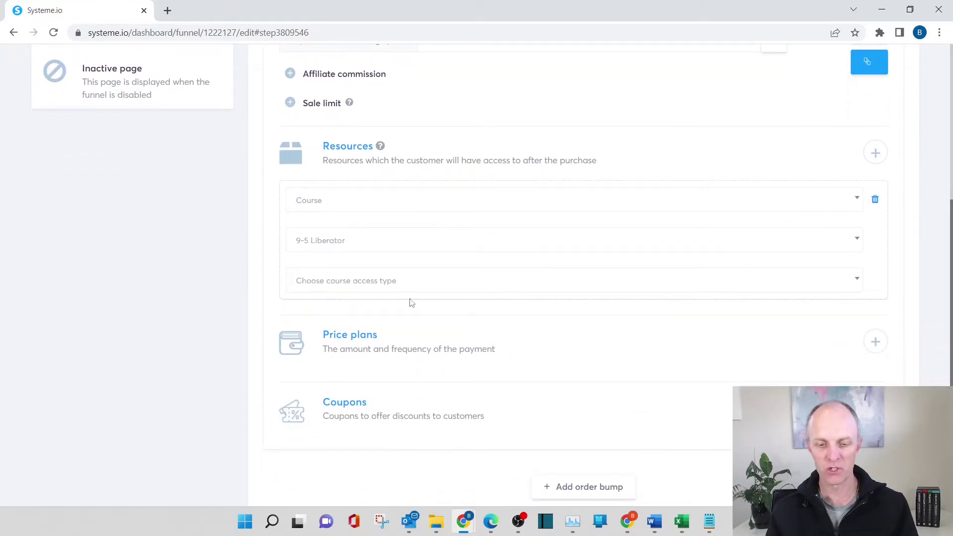
click(416, 288)
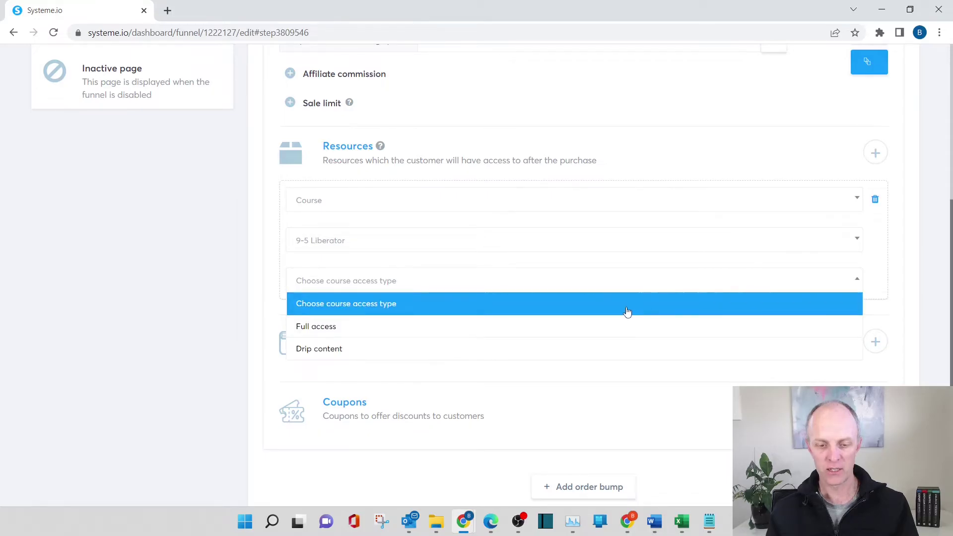
click(379, 327)
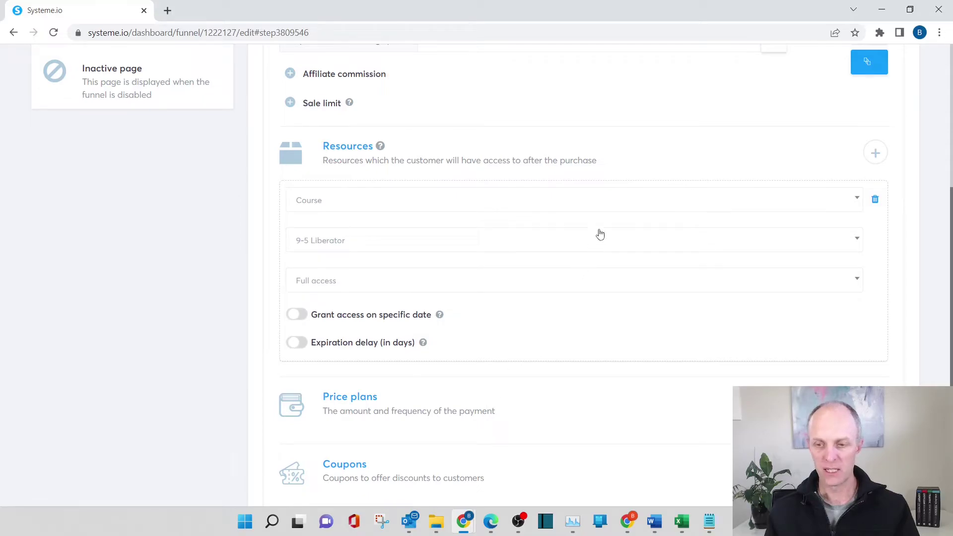
- Start a new price plan for the order form and set its dashboard name to "9-5 Liberator"
scroll(651, 278, down, 1)
scroll(651, 286, down, 2)
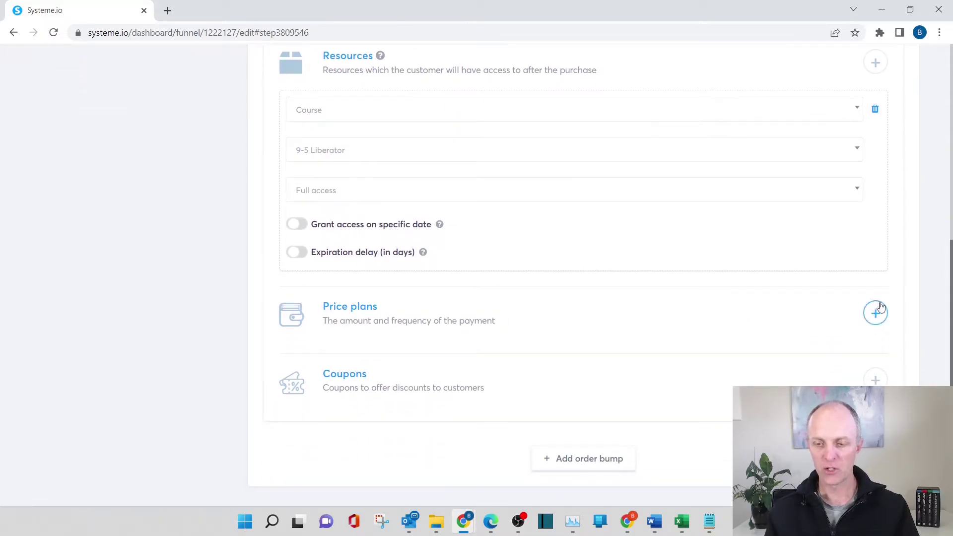
click(879, 319)
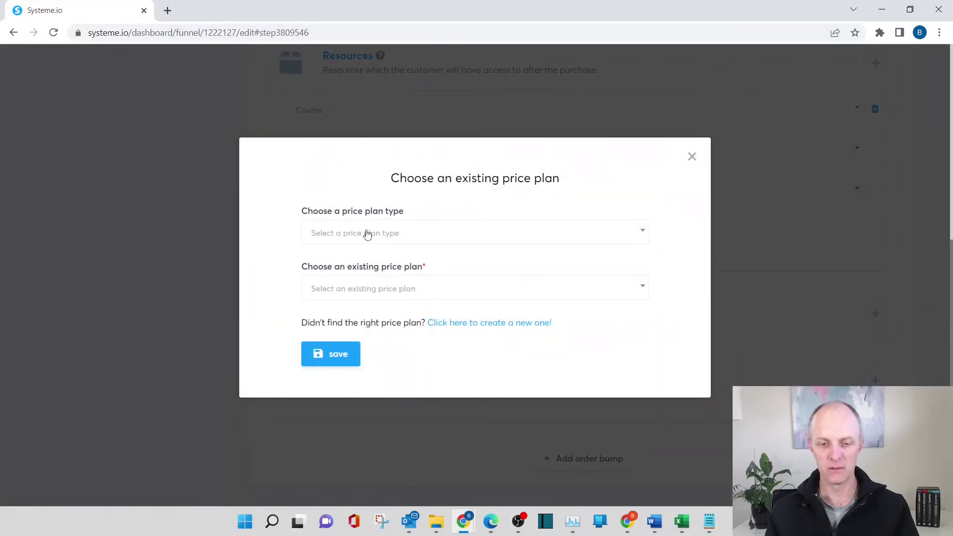
click(430, 239)
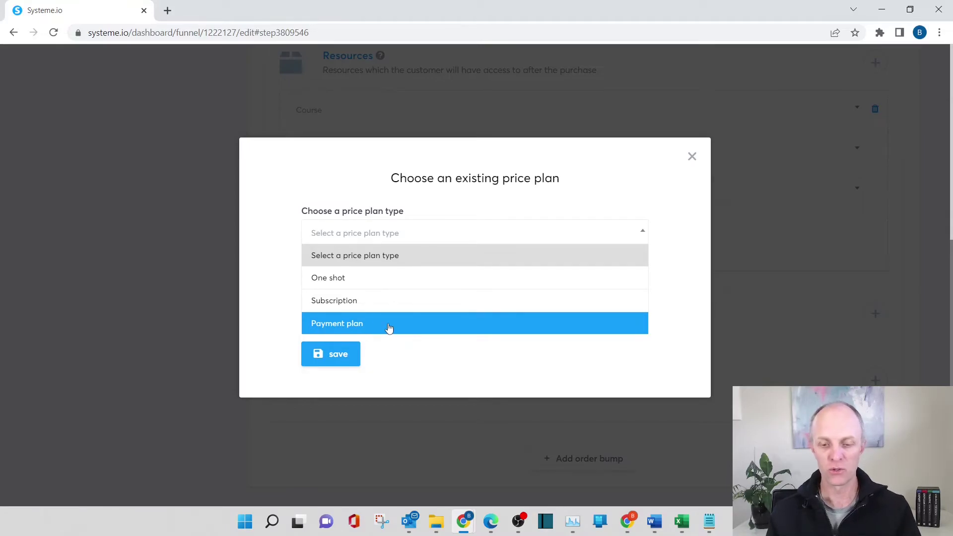
click(358, 278)
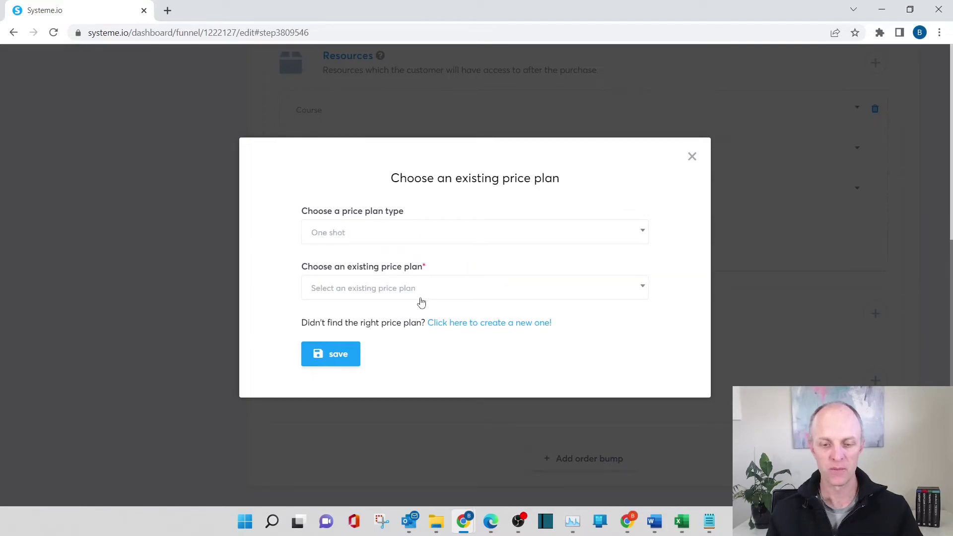
click(496, 323)
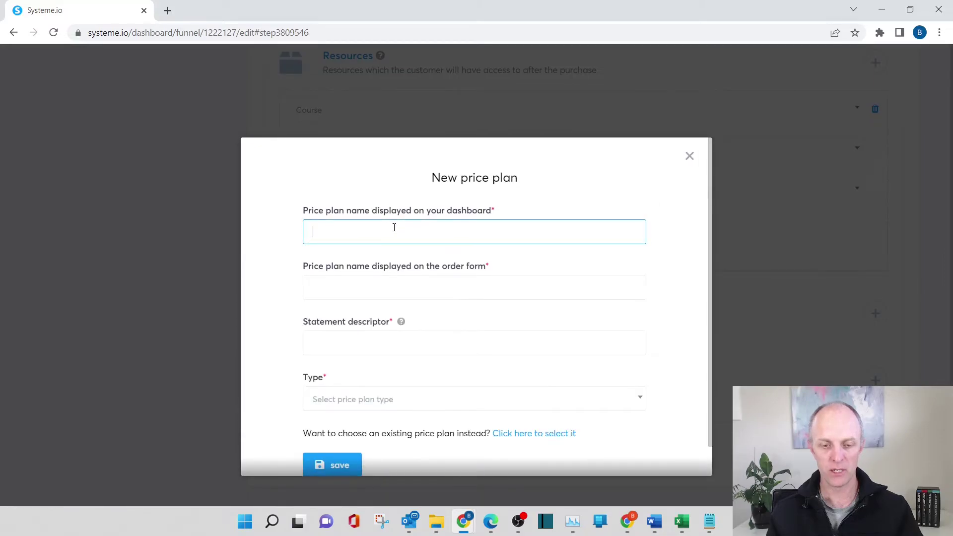
text(9-5 Liberator)
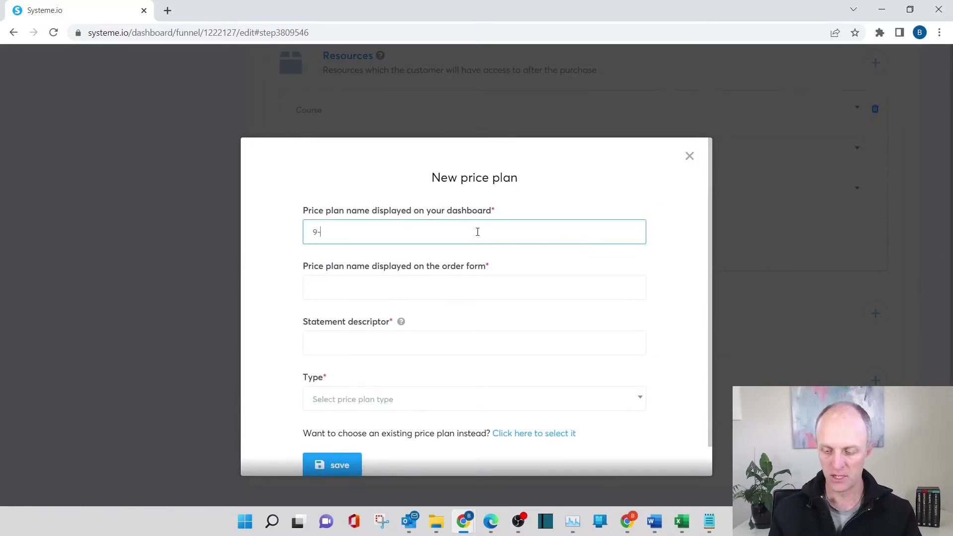
- Set both the price plan's order form name and its statement descriptor to "ASL Course"
click(389, 291)
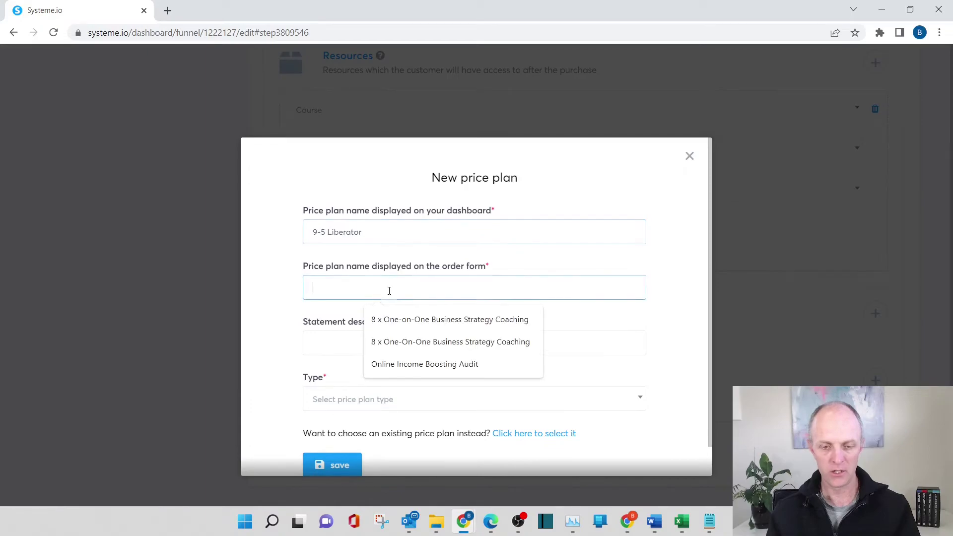
text(A)
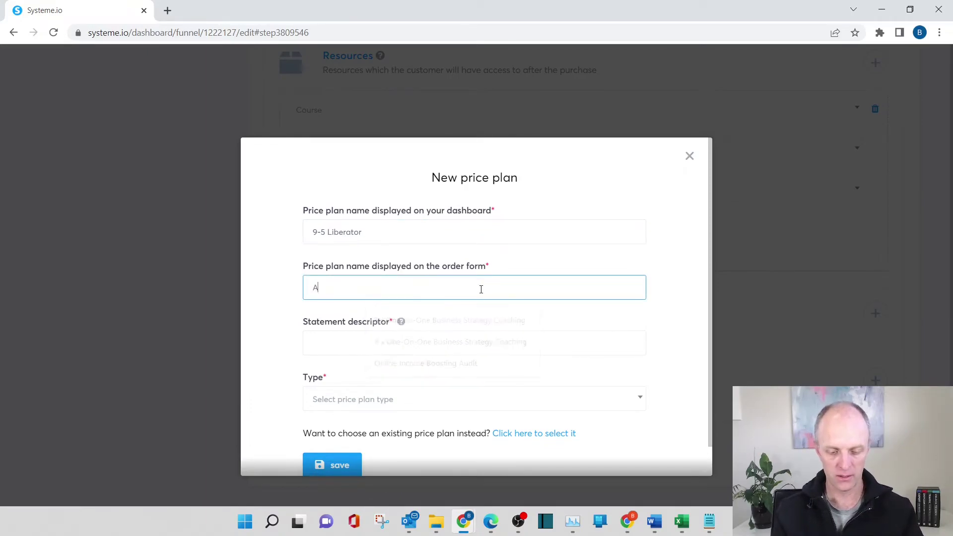
text(SL Course)
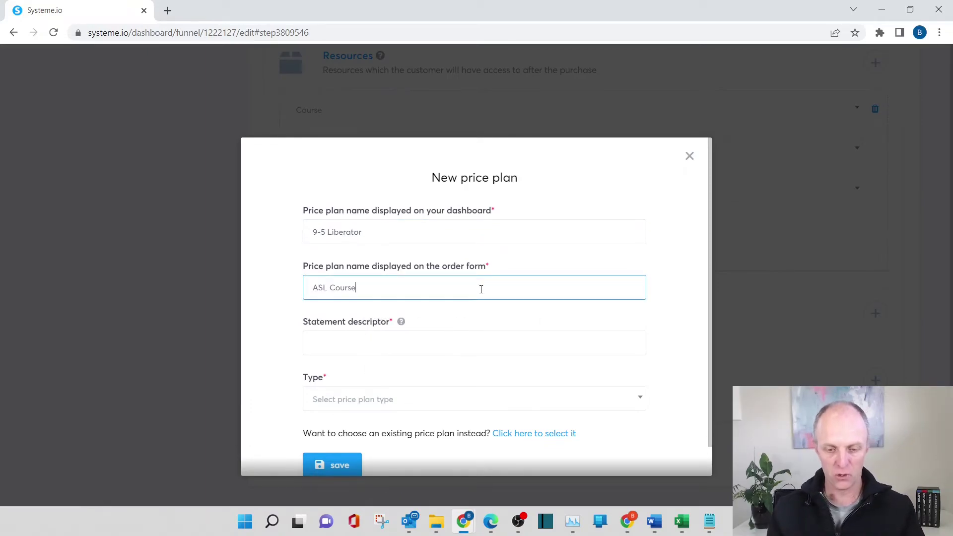
triple_click(381, 299)
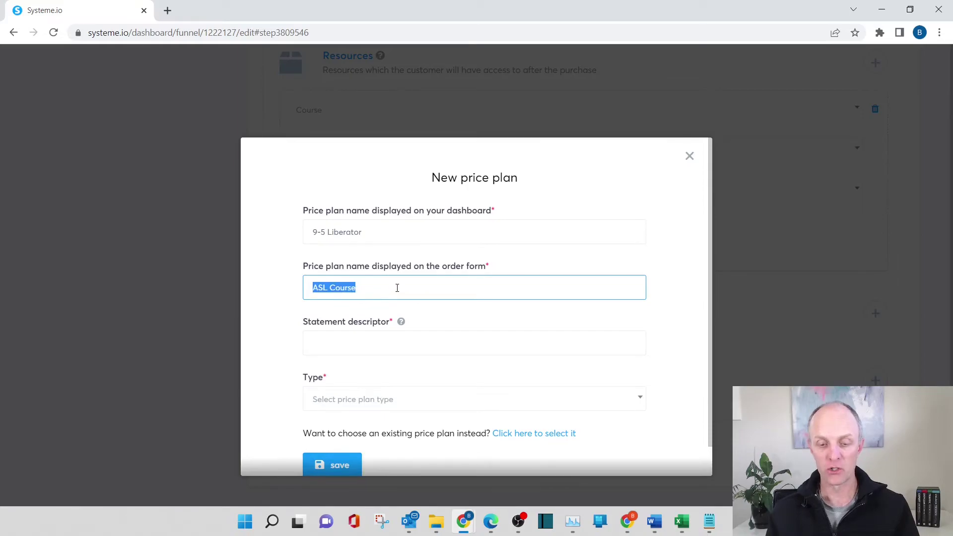
key(ctrl+c)
key(Tab)
key(ctrl+v)
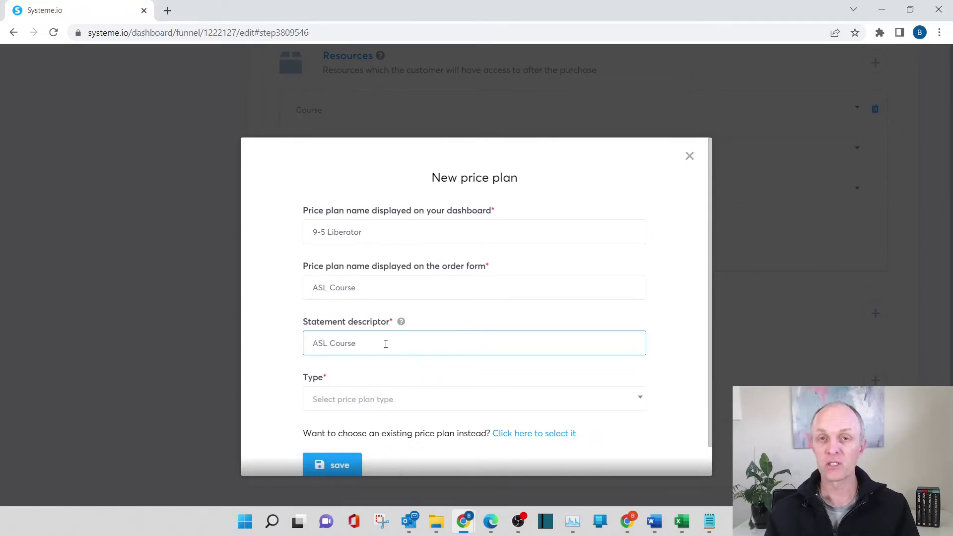
- Make the price plan a One shot payment of $197 and save it
scroll(463, 297, down, 1)
click(412, 369)
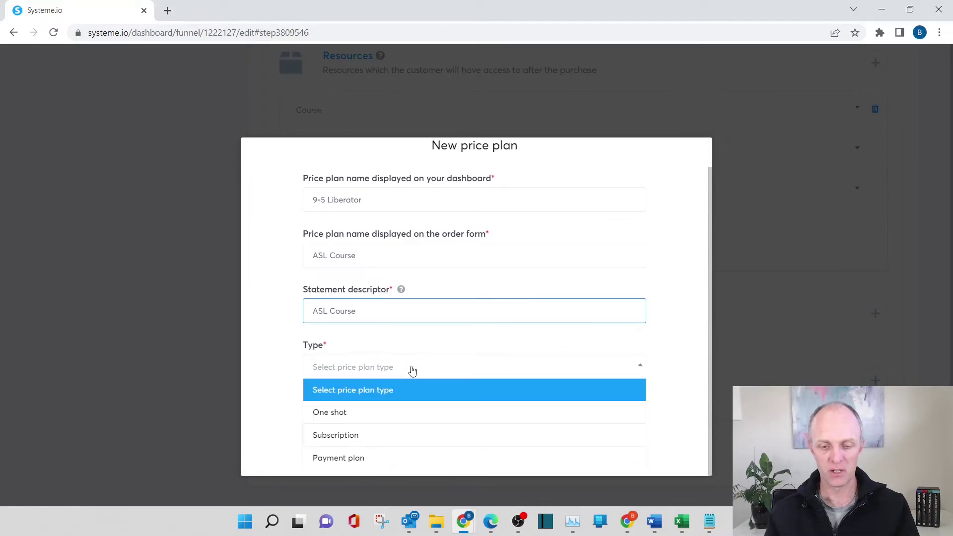
click(372, 414)
scroll(542, 352, down, 2)
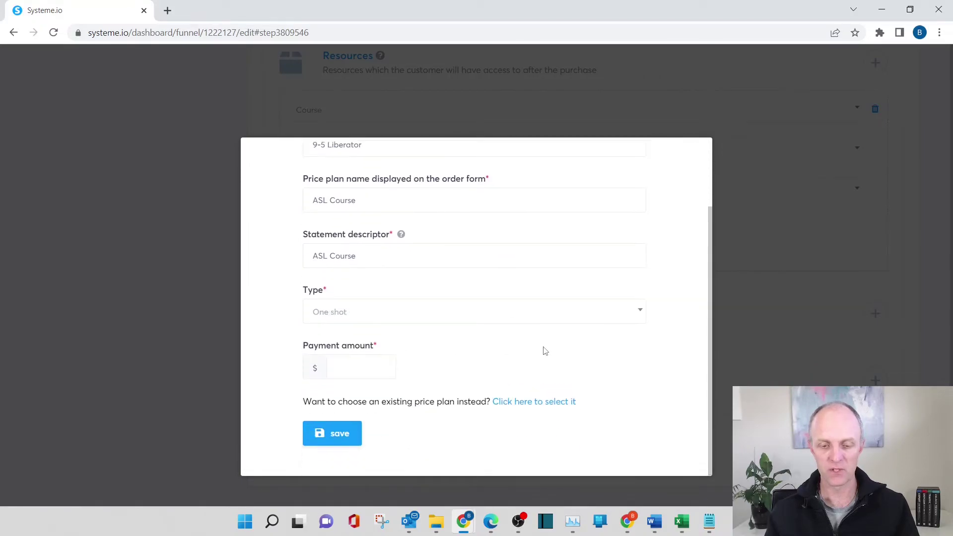
click(360, 371)
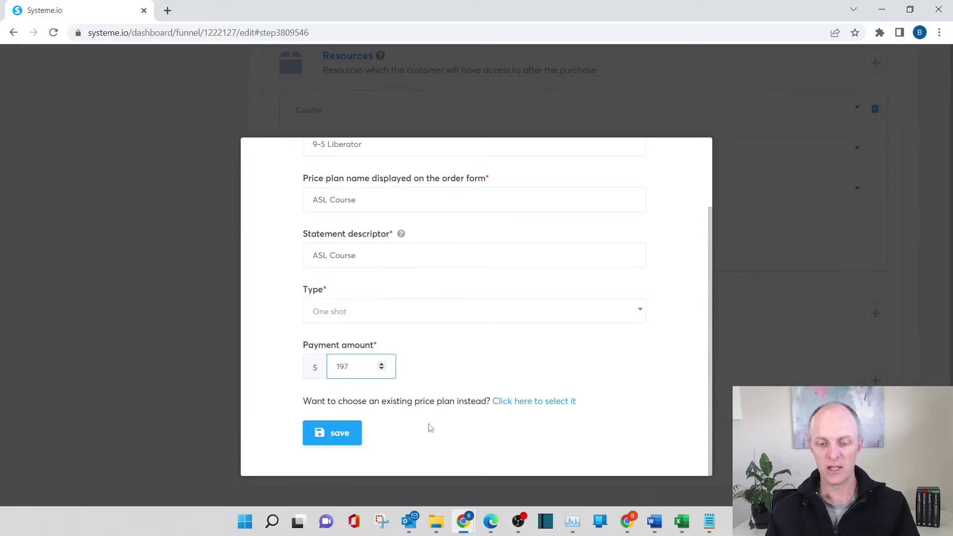
click(345, 436)
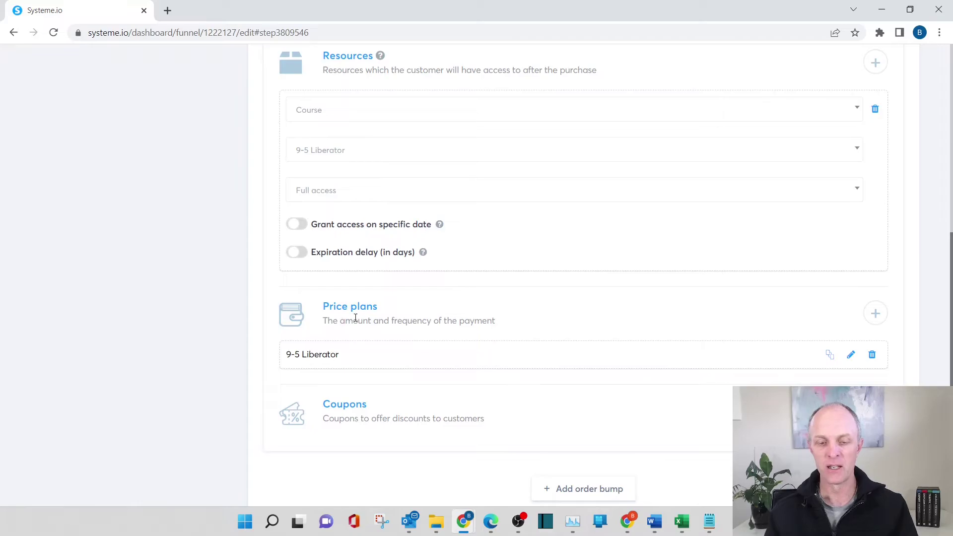
- Save the Order Form step's configuration
scroll(585, 335, down, 1)
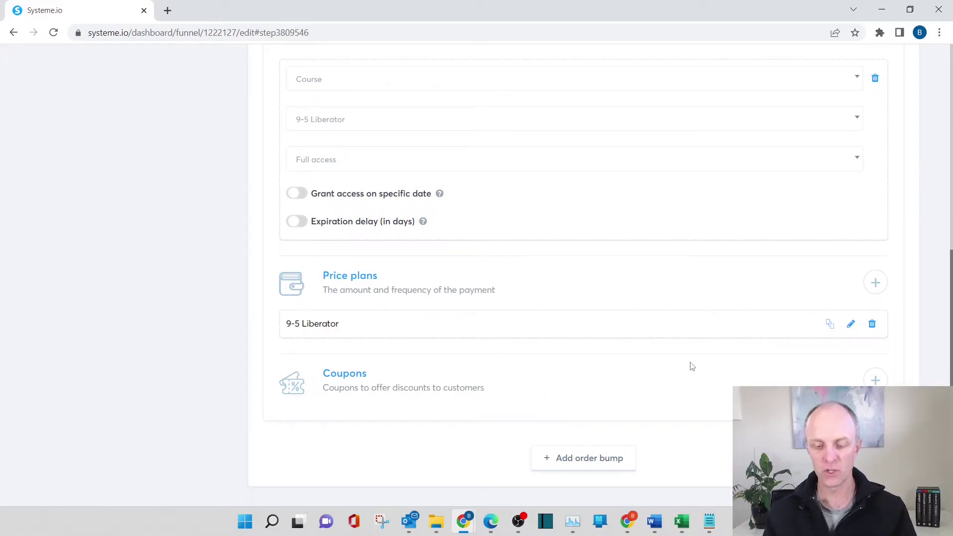
scroll(692, 366, up, 6)
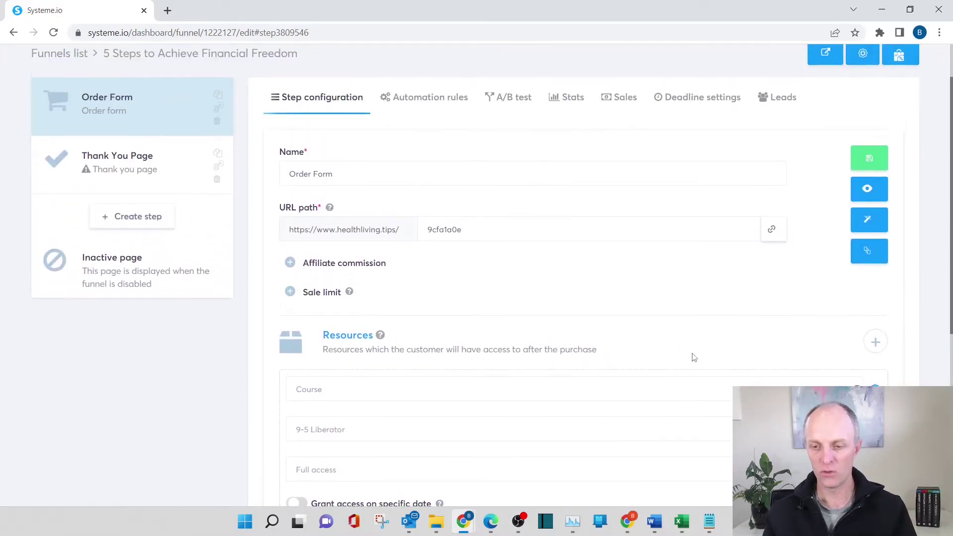
click(869, 164)
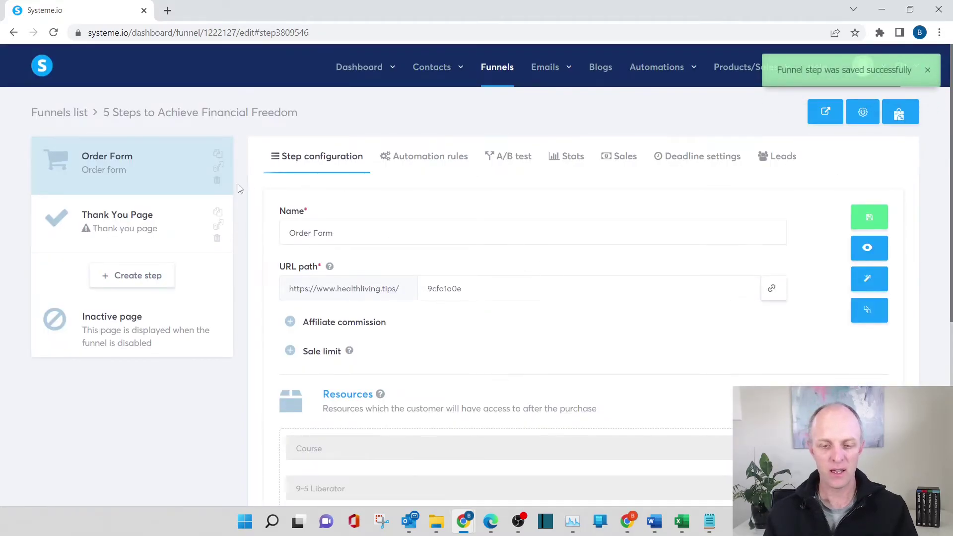
- Open the order form page for editing and delete the "2. Shipping" heading together with its row of address fields
click(874, 285)
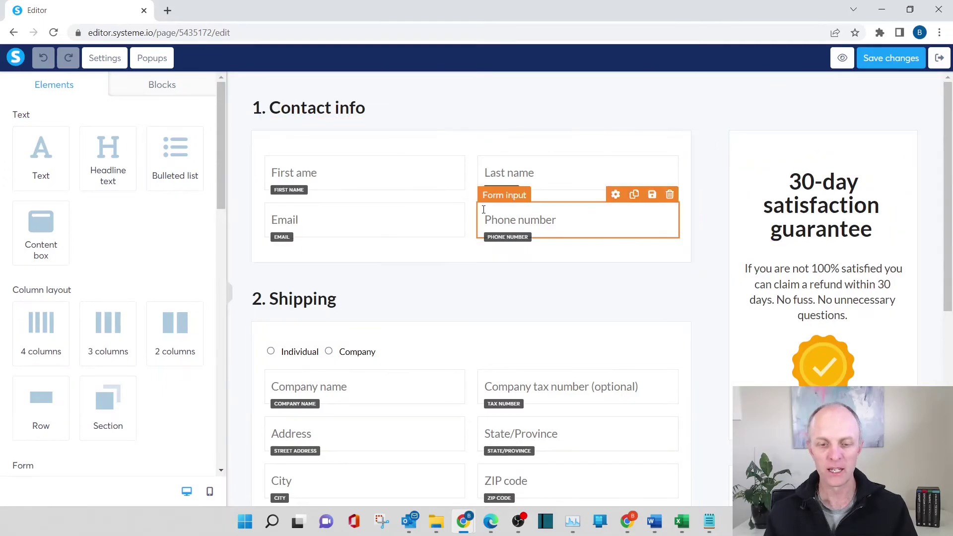
scroll(496, 223, down, 1)
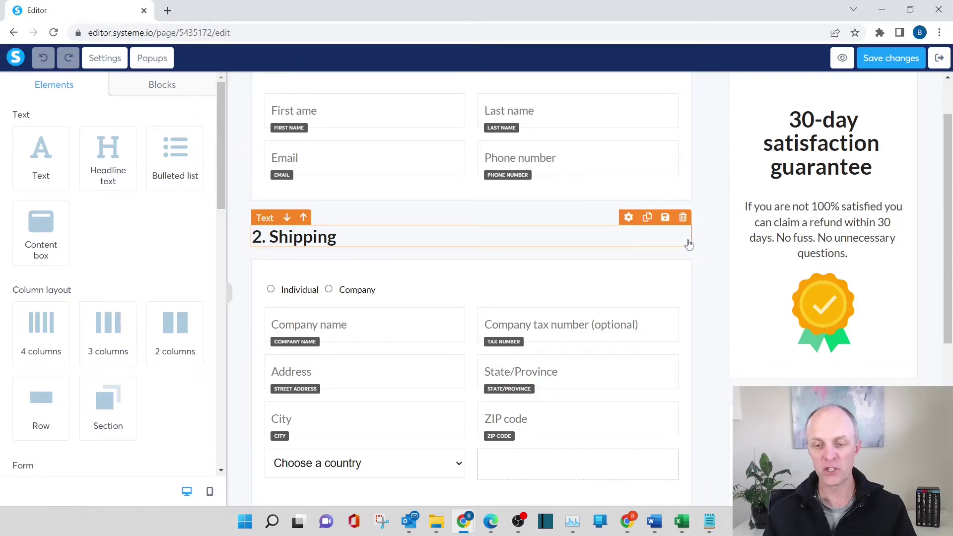
mouse_move(616, 230)
click(681, 218)
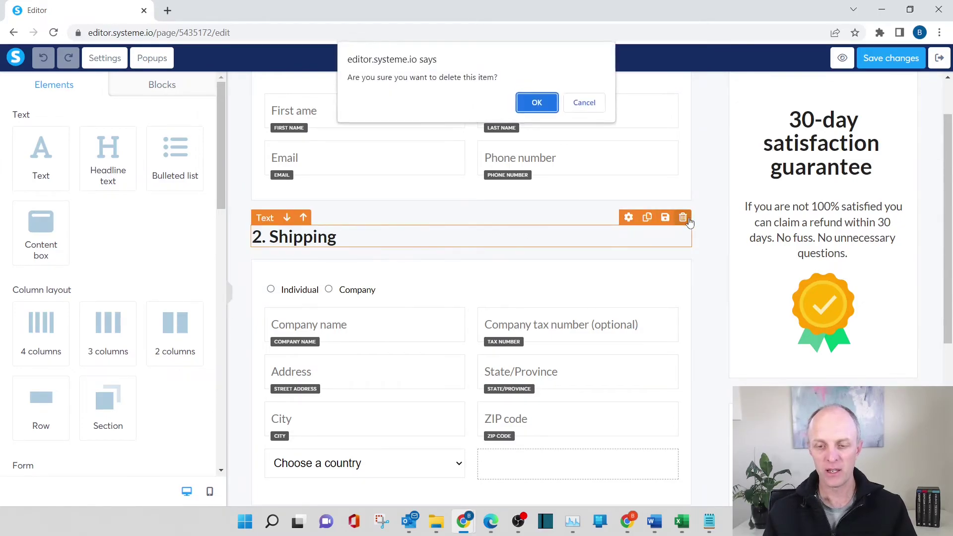
key(Escape)
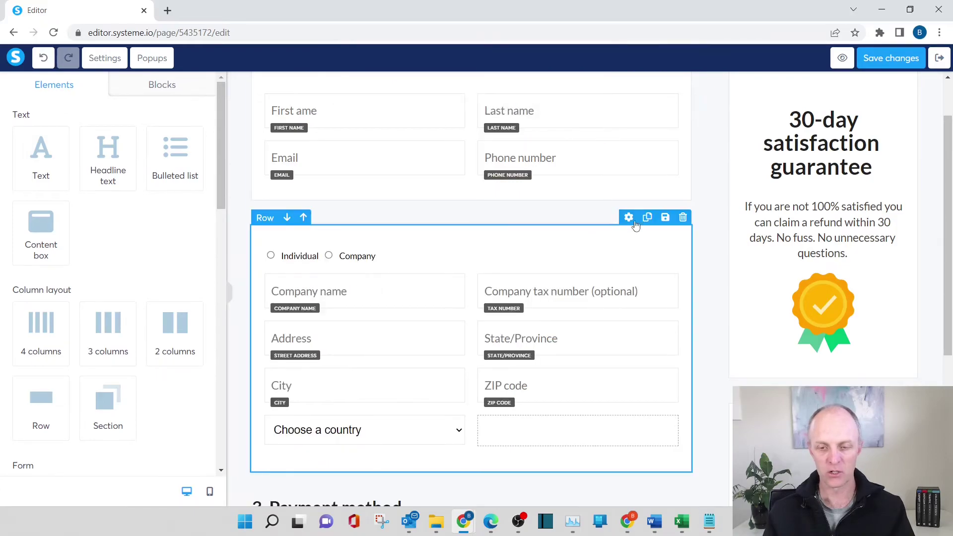
click(683, 220)
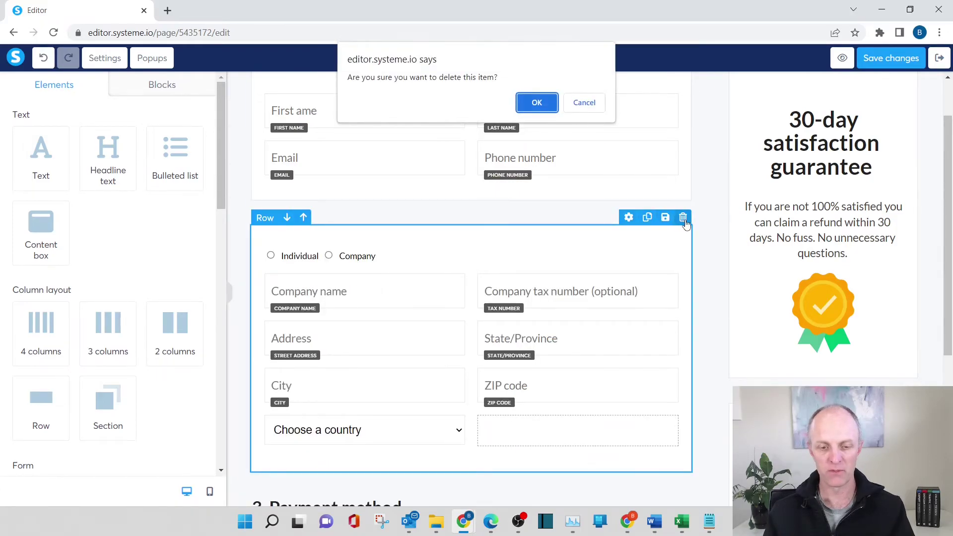
click(546, 106)
- Delete the Phone number input from the Contact info section and check the remaining order form
scroll(536, 218, up, 1)
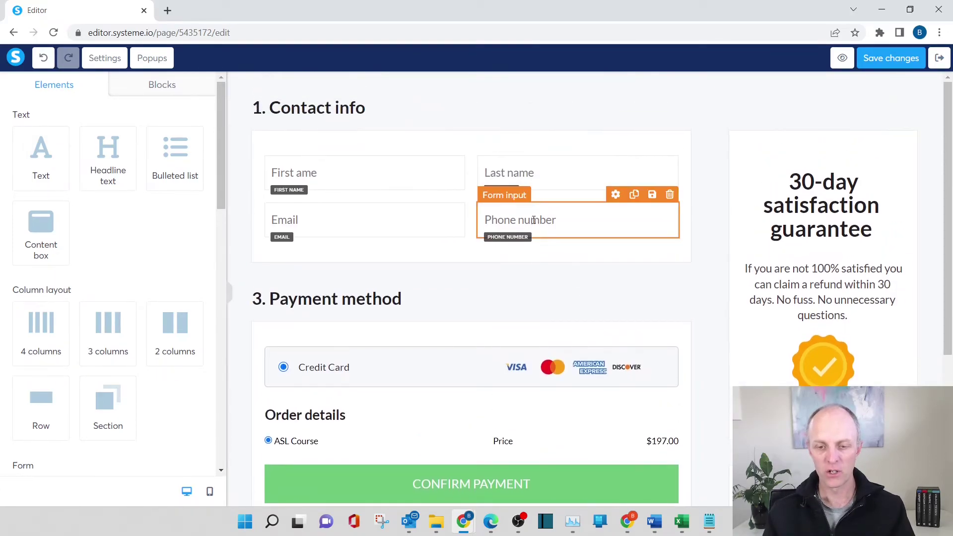
click(669, 194)
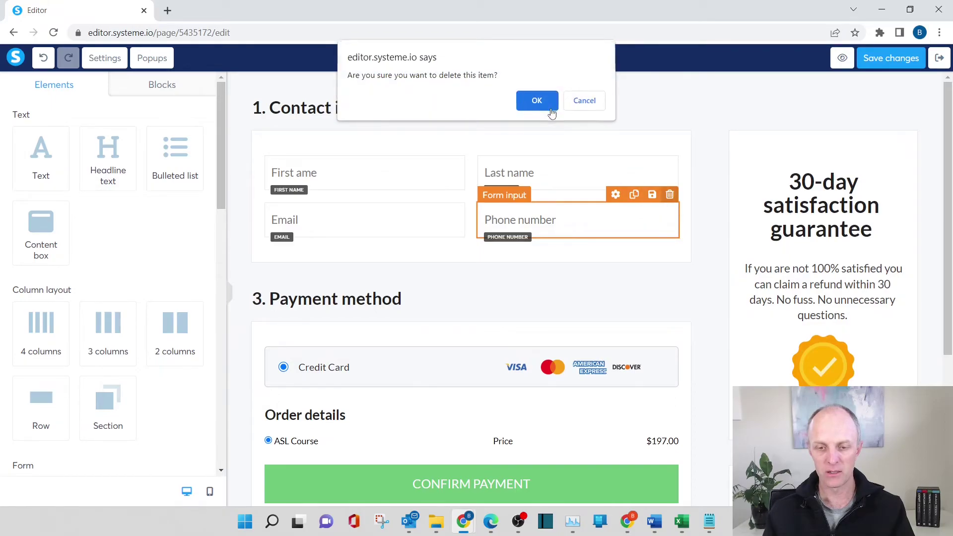
click(549, 106)
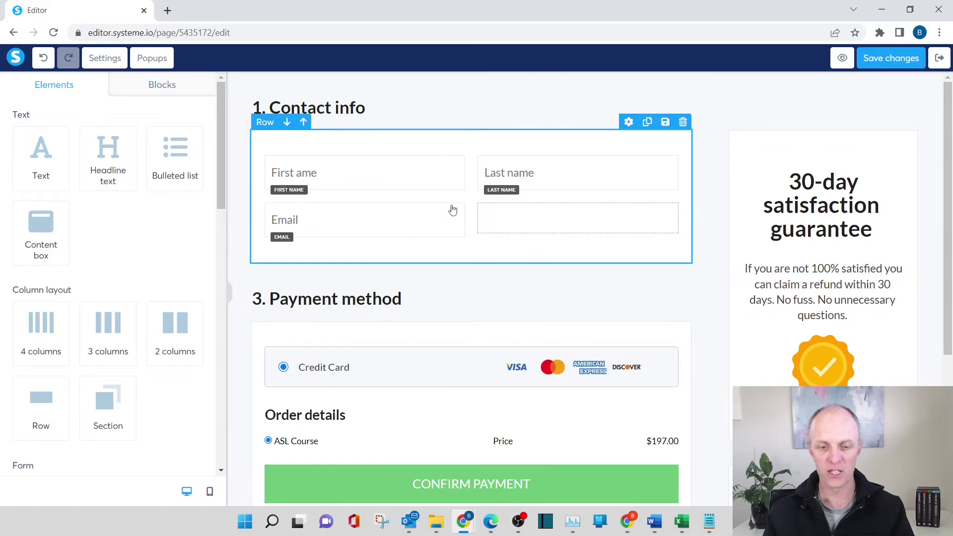
scroll(579, 248, down, 1)
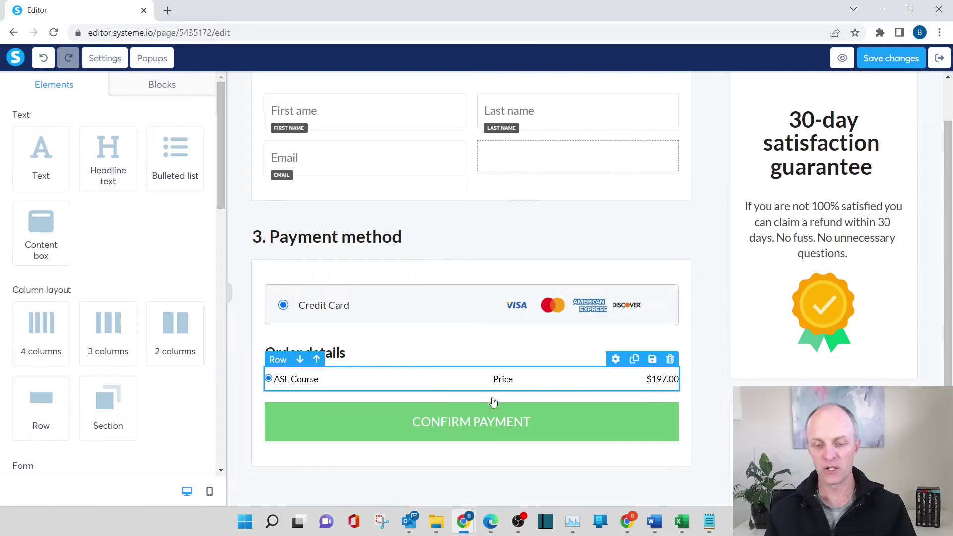
scroll(645, 308, up, 1)
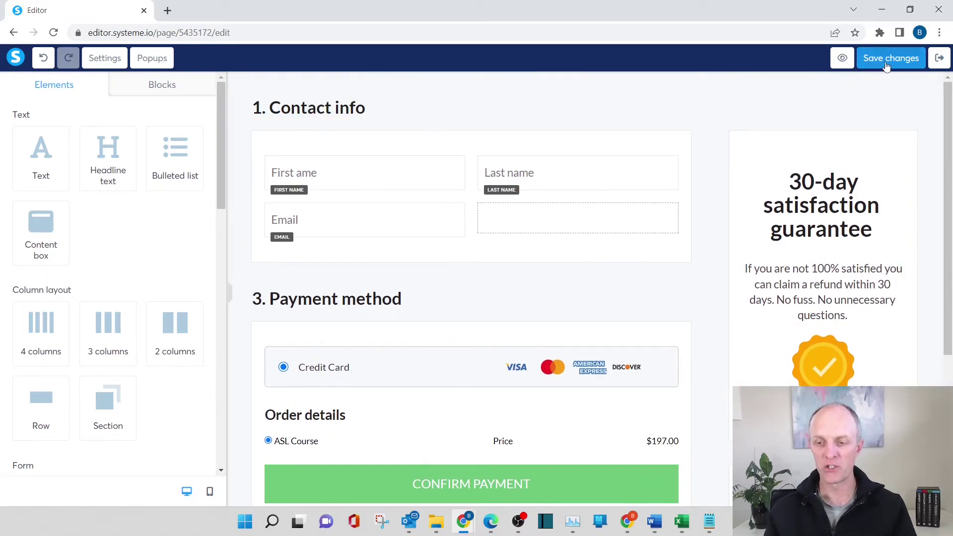
- Leave the order form editor and apply the dark-header "Thank you for your payment!" template to the Thank You Page step
click(938, 57)
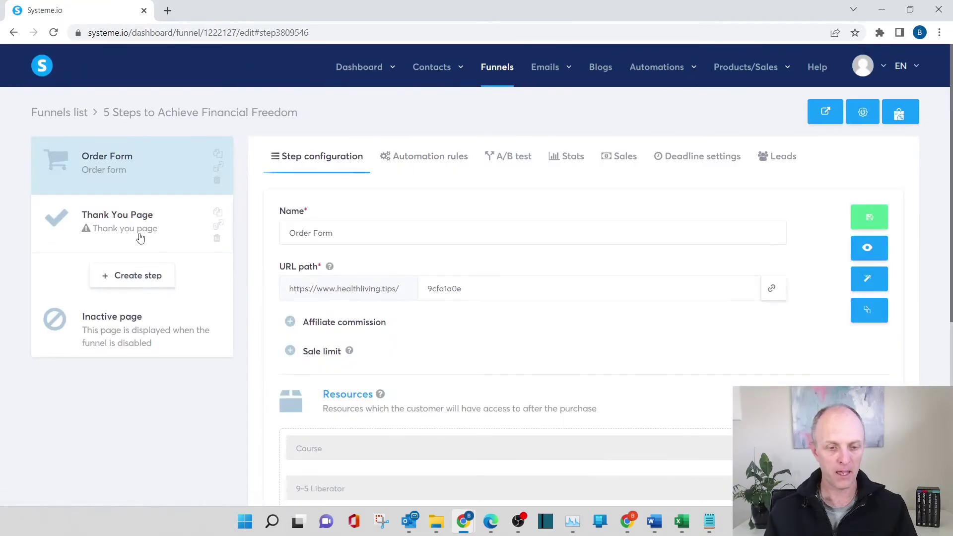
click(124, 233)
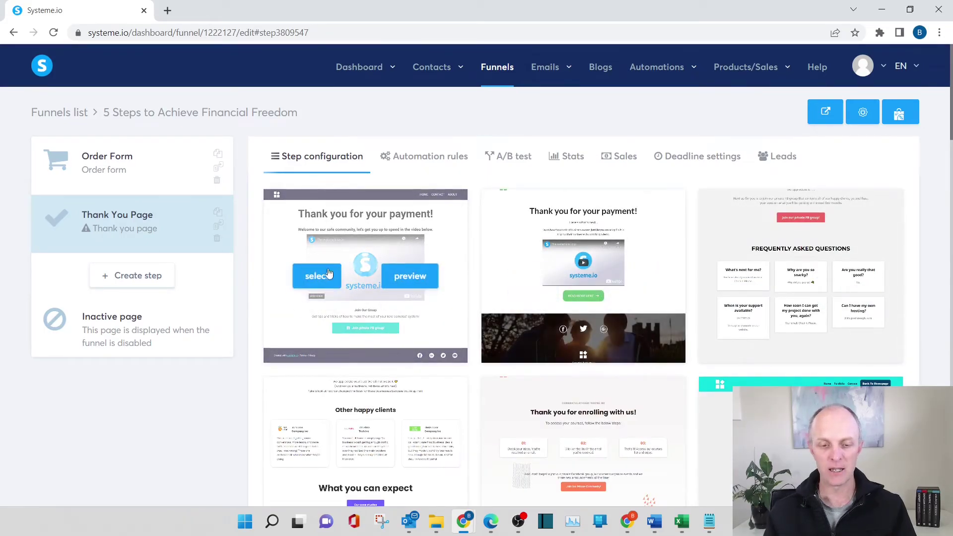
click(333, 272)
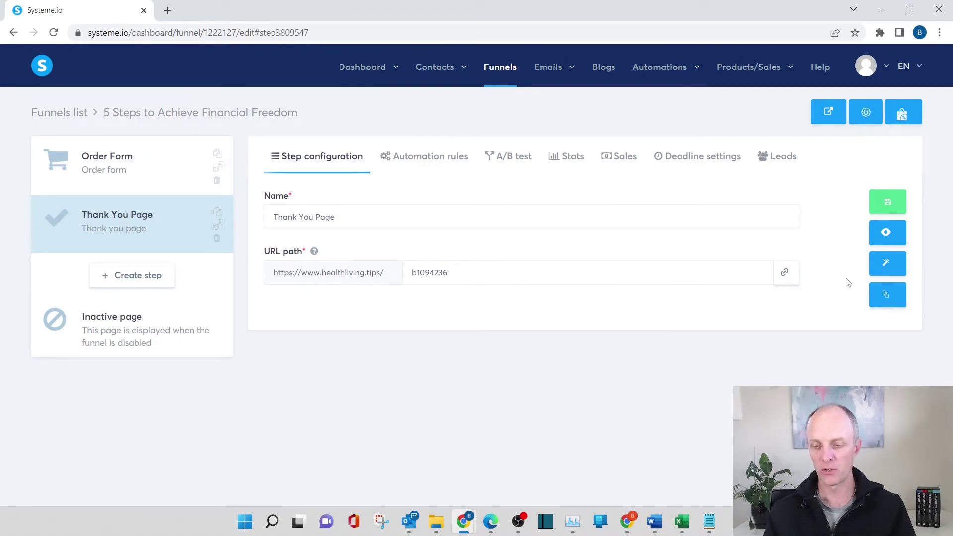
- Open the thank you page in the editor, look over its headline, video and group invitation, and exit the editor
click(888, 263)
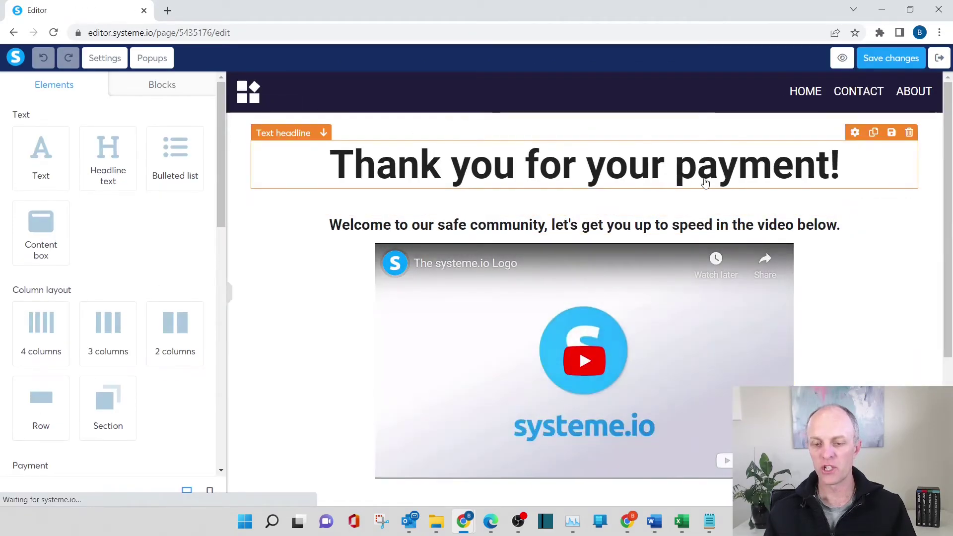
scroll(836, 230, down, 3)
scroll(645, 198, up, 3)
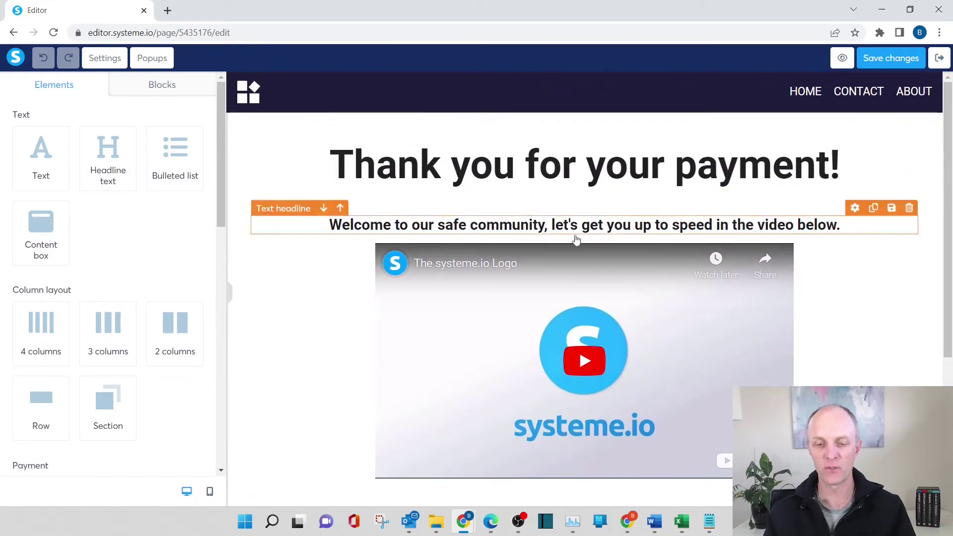
scroll(627, 213, down, 3)
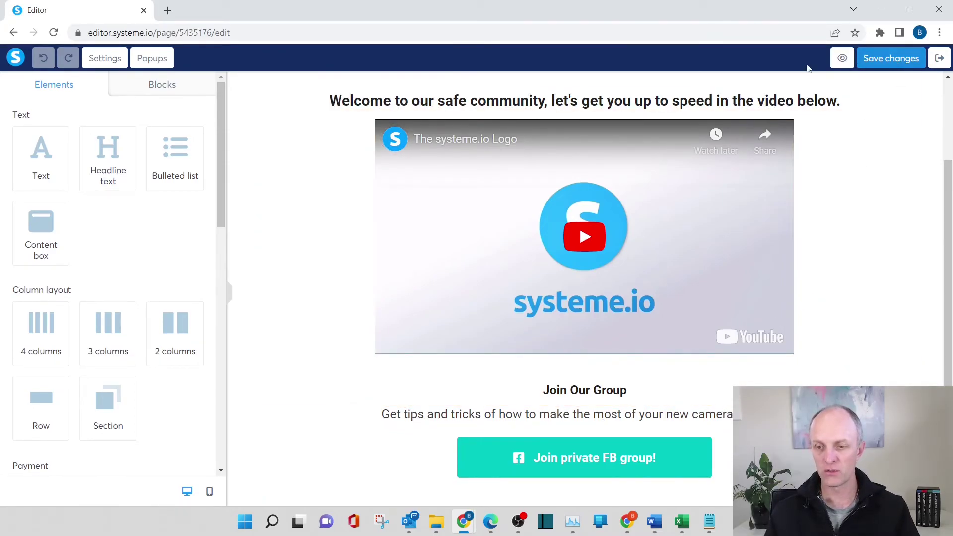
click(938, 58)
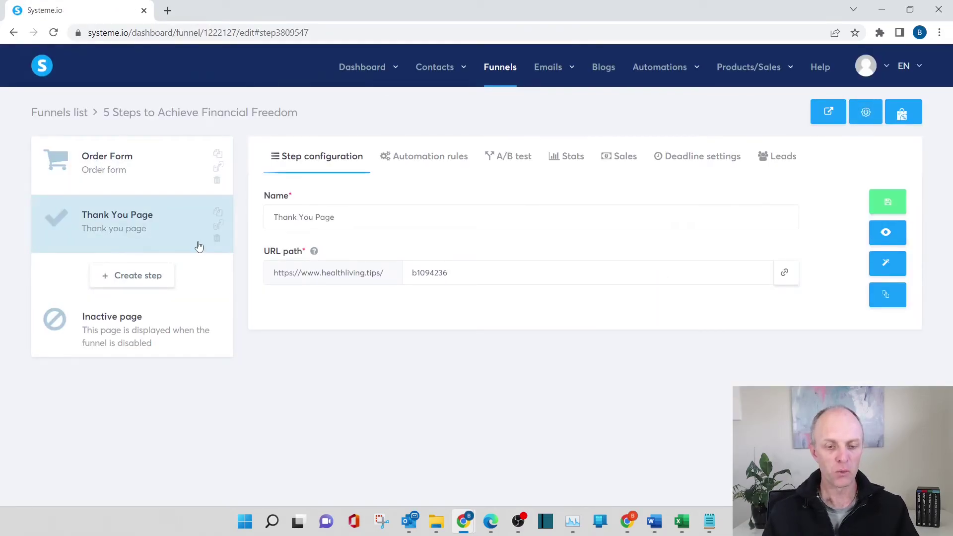
- Create a Sales page step named "5 Steps to Freedom" and move it ahead of the Order Form step
click(130, 278)
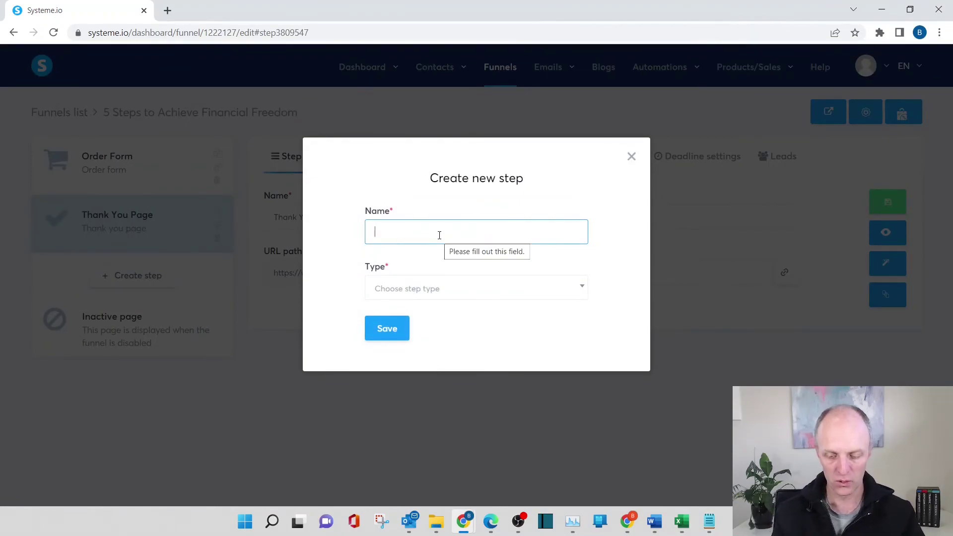
text(5 Steps to Freedom)
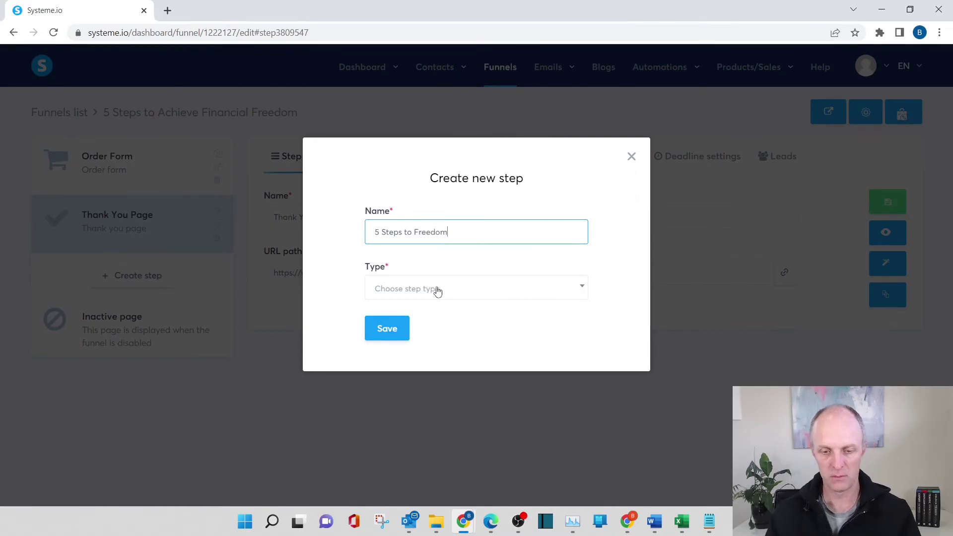
click(437, 292)
scroll(469, 415, down, 1)
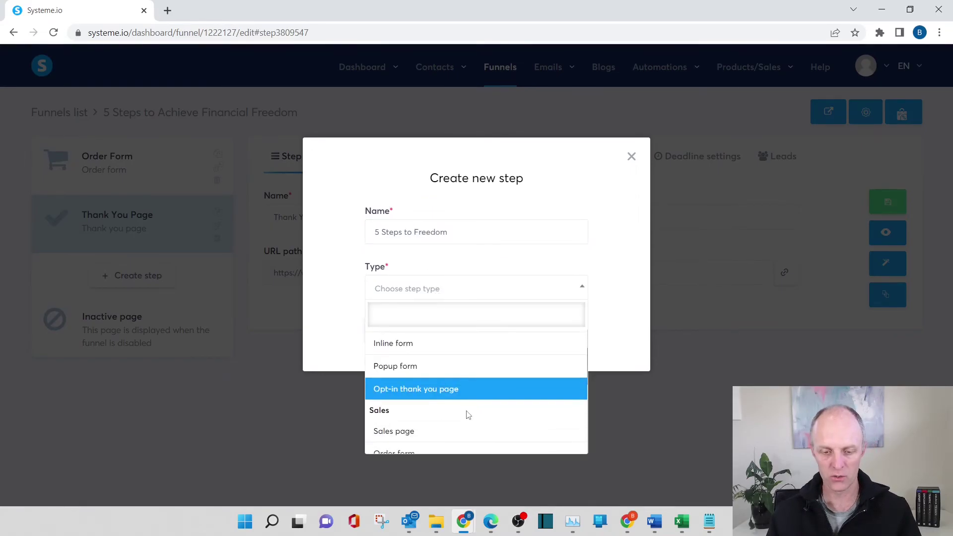
click(446, 429)
click(395, 331)
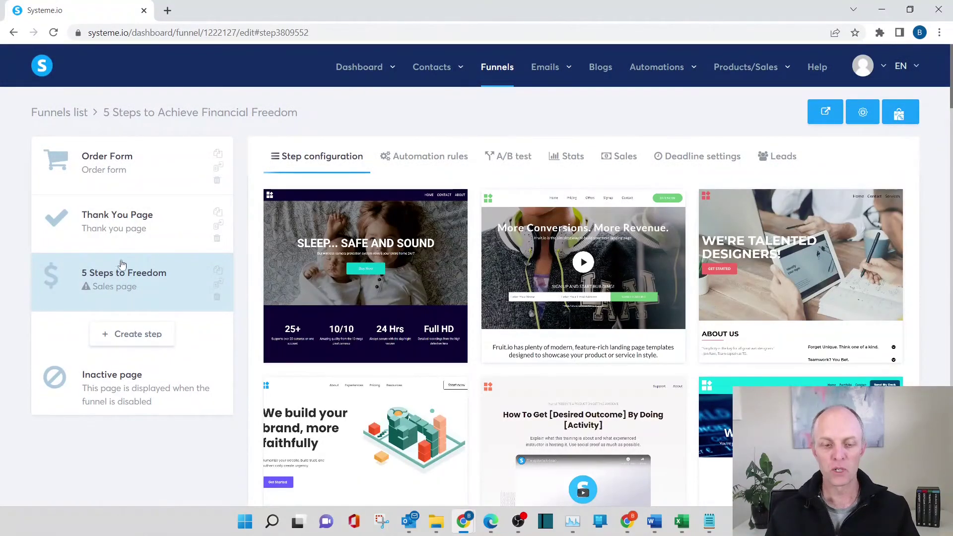
drag(130, 287, 152, 162)
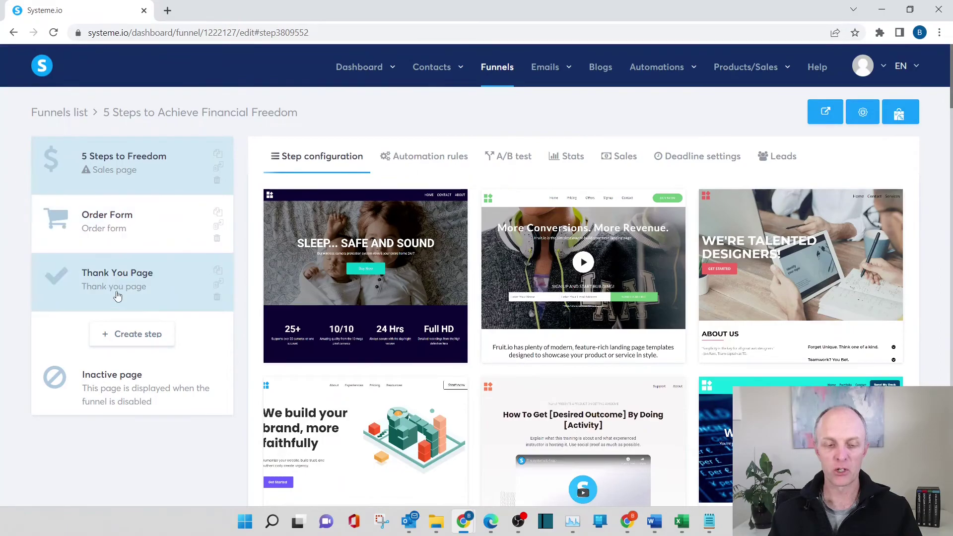
- Browse the sales page templates and apply the "SLEEP... SAFE AND SOUND" template to the 5 Steps to Freedom step
click(138, 172)
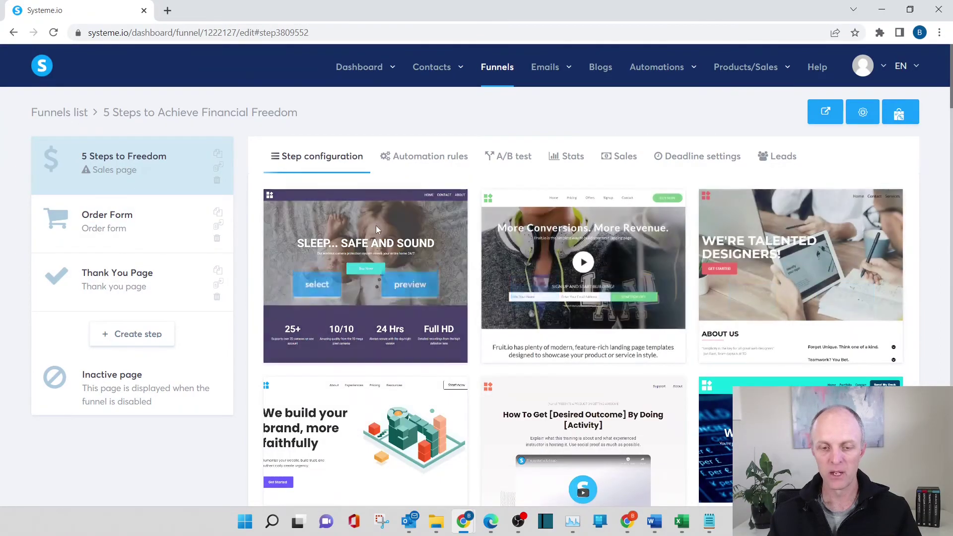
scroll(674, 291, down, 1)
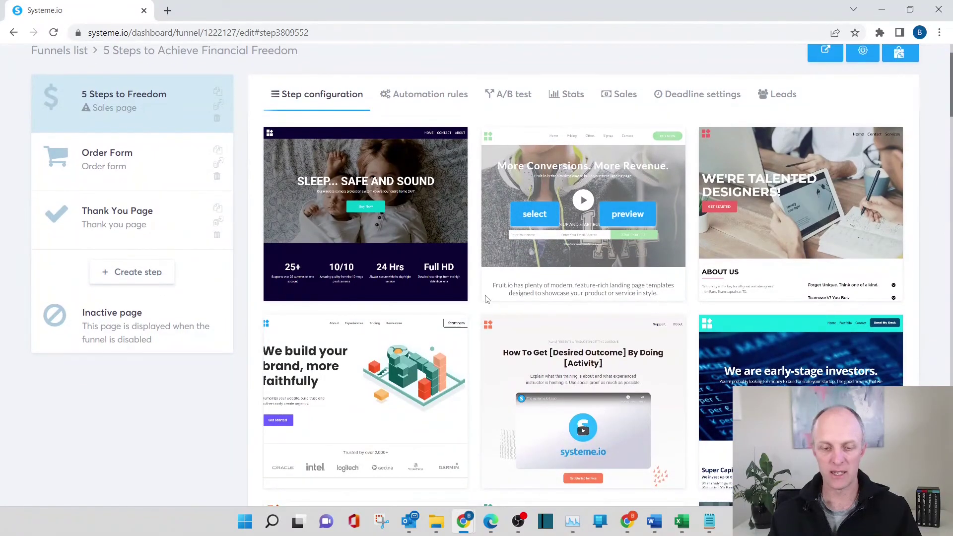
scroll(493, 298, down, 1)
scroll(570, 347, up, 2)
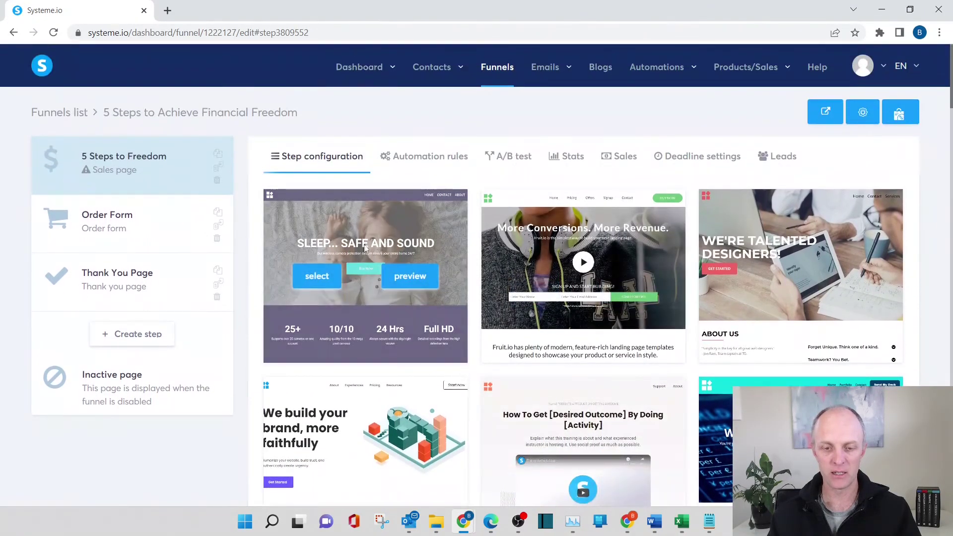
click(321, 276)
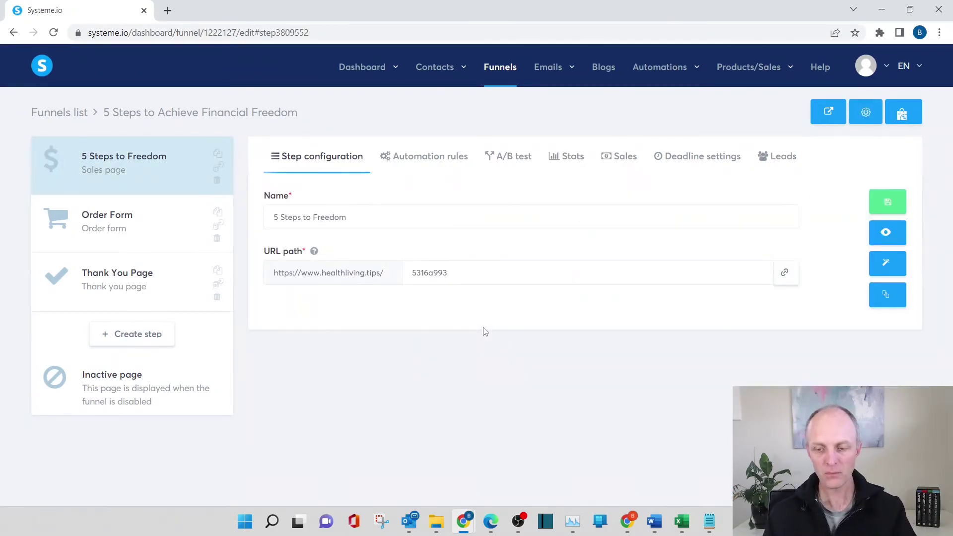
- Set the sales page's URL path to "5-Steps-to-freedom" and save the step configuration
double_click(463, 273)
text(5-Steps-to-Fr)
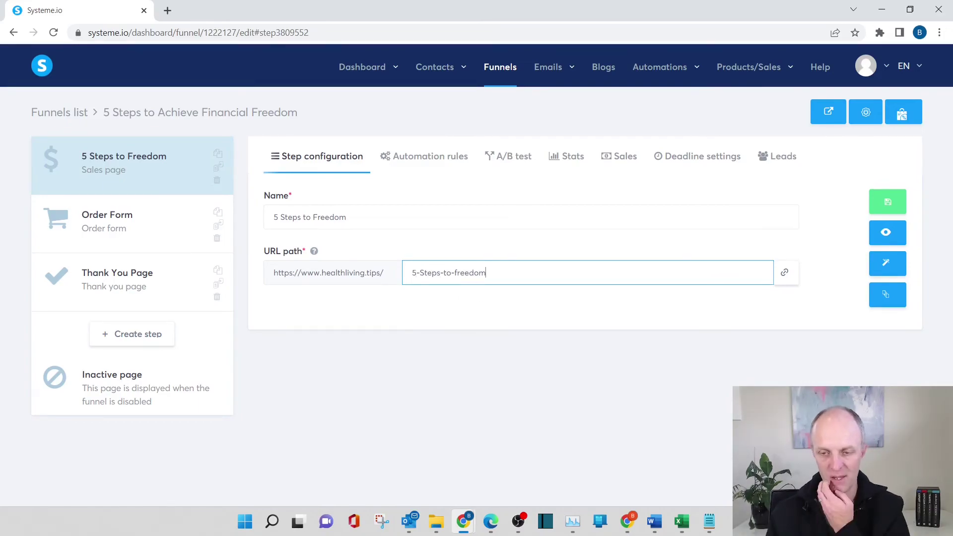
click(902, 202)
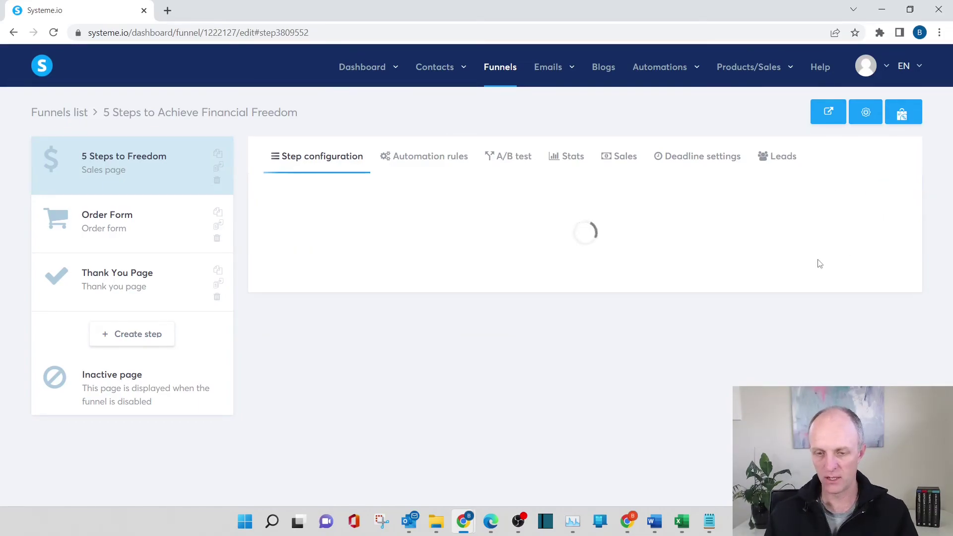
- Open the sales page for editing, check the Buy Now button's action options, keep Next step URL, save the page and exit the editor
click(886, 263)
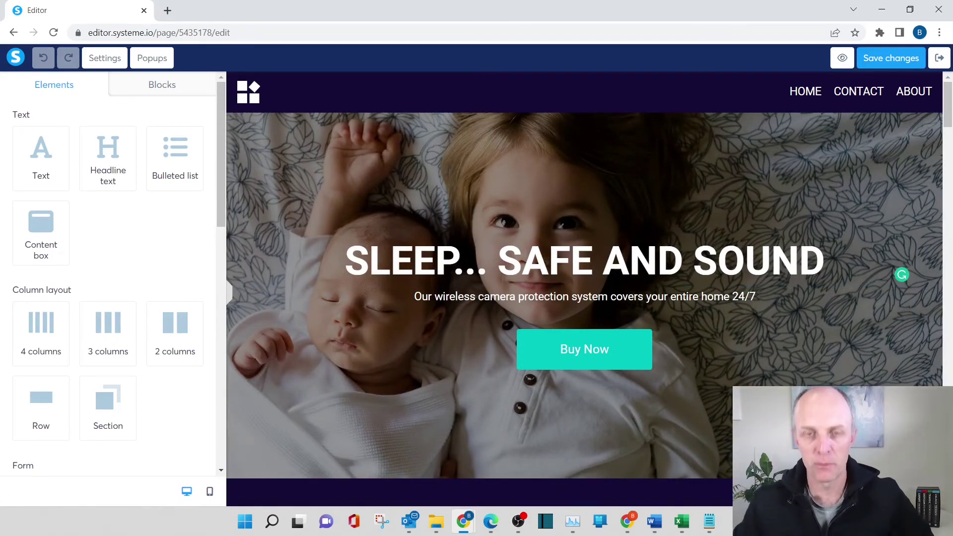
click(628, 347)
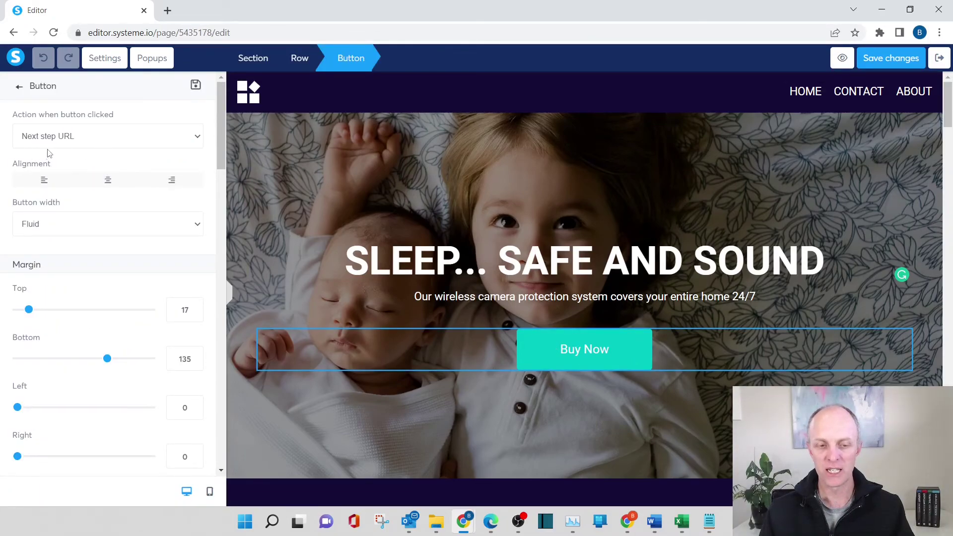
click(65, 142)
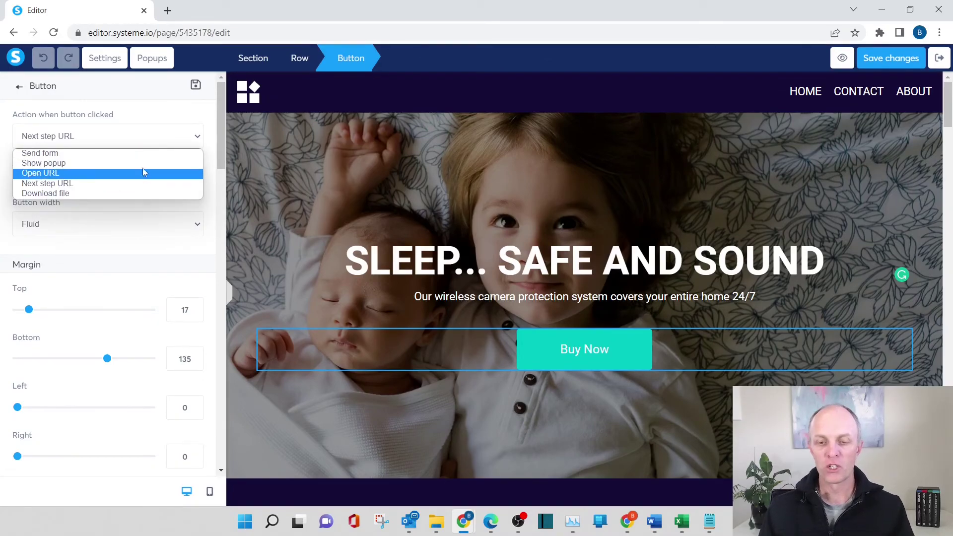
click(199, 123)
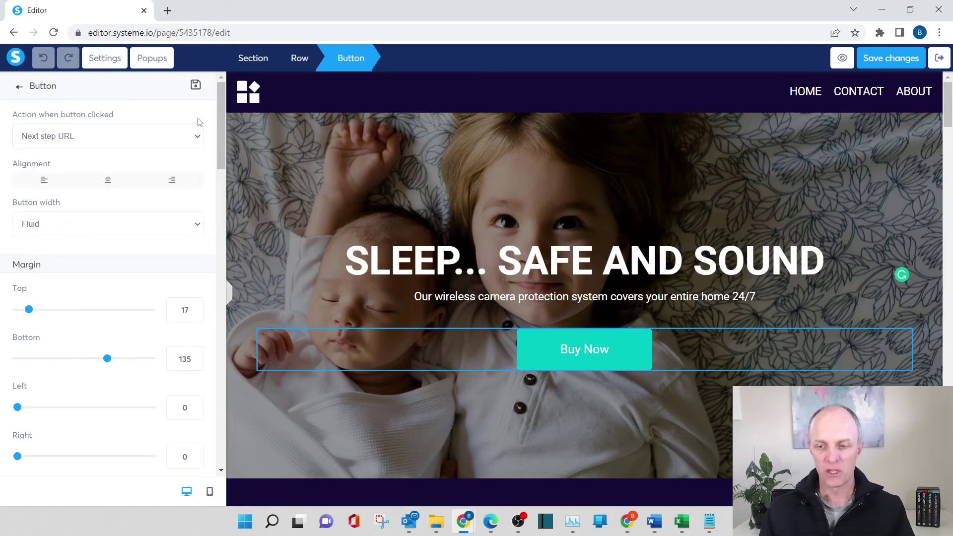
click(888, 63)
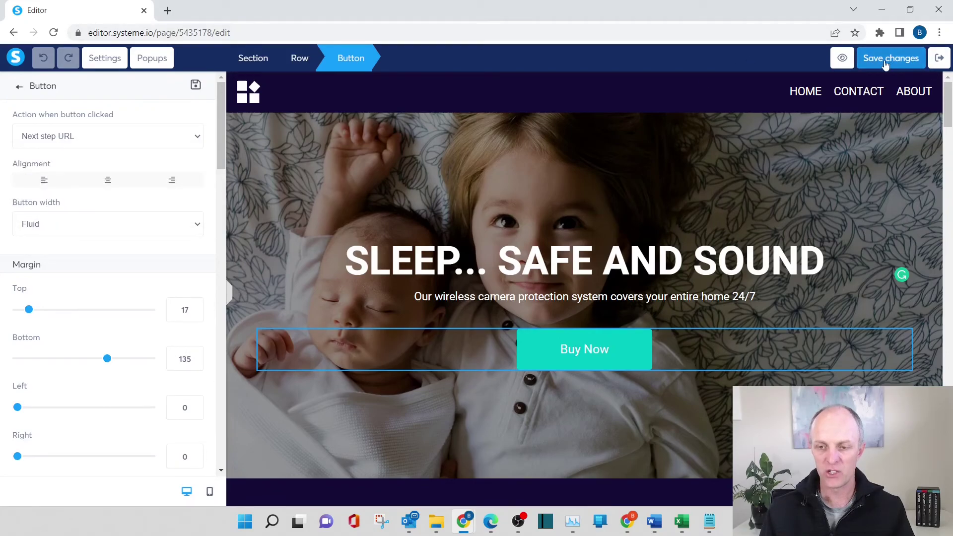
click(939, 58)
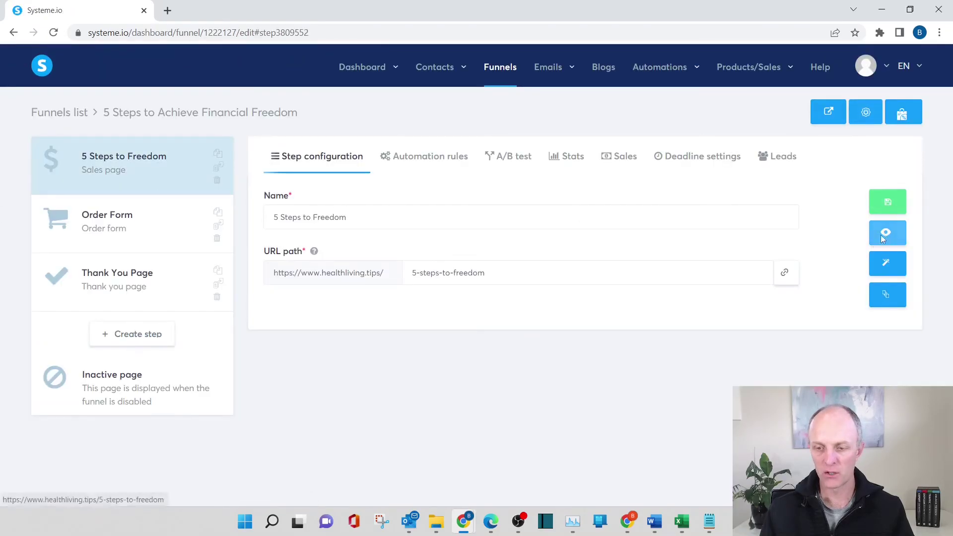
- Preview the live sales page and test that its Buy Now button leads to the order form
click(885, 233)
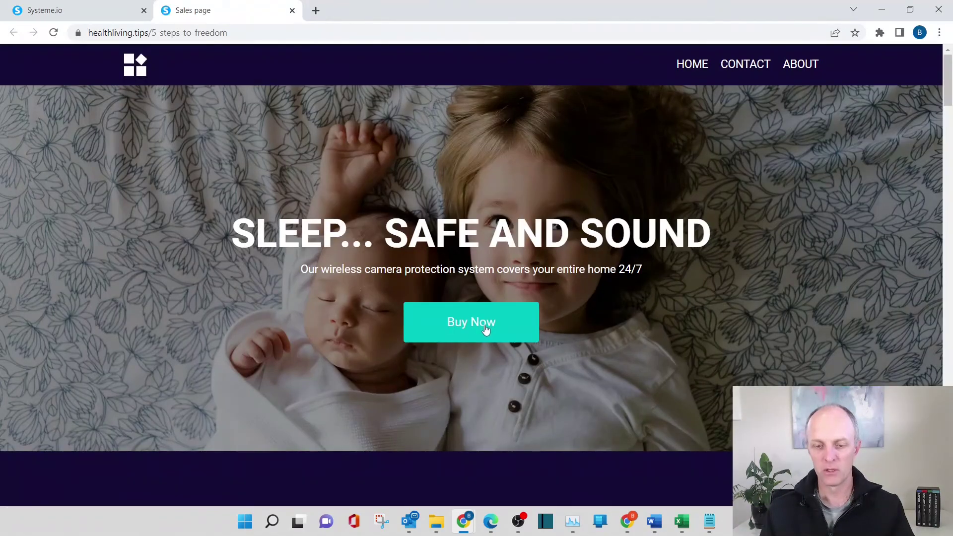
click(485, 330)
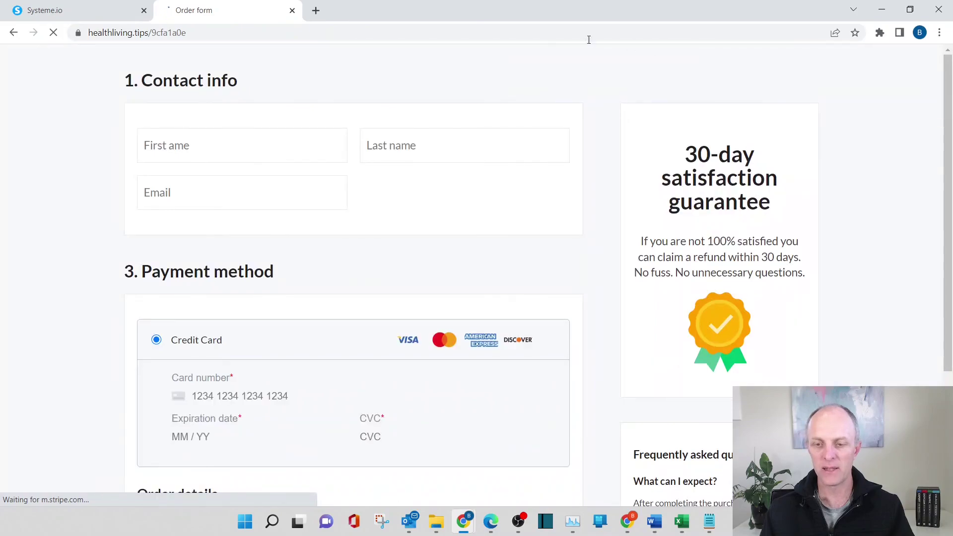